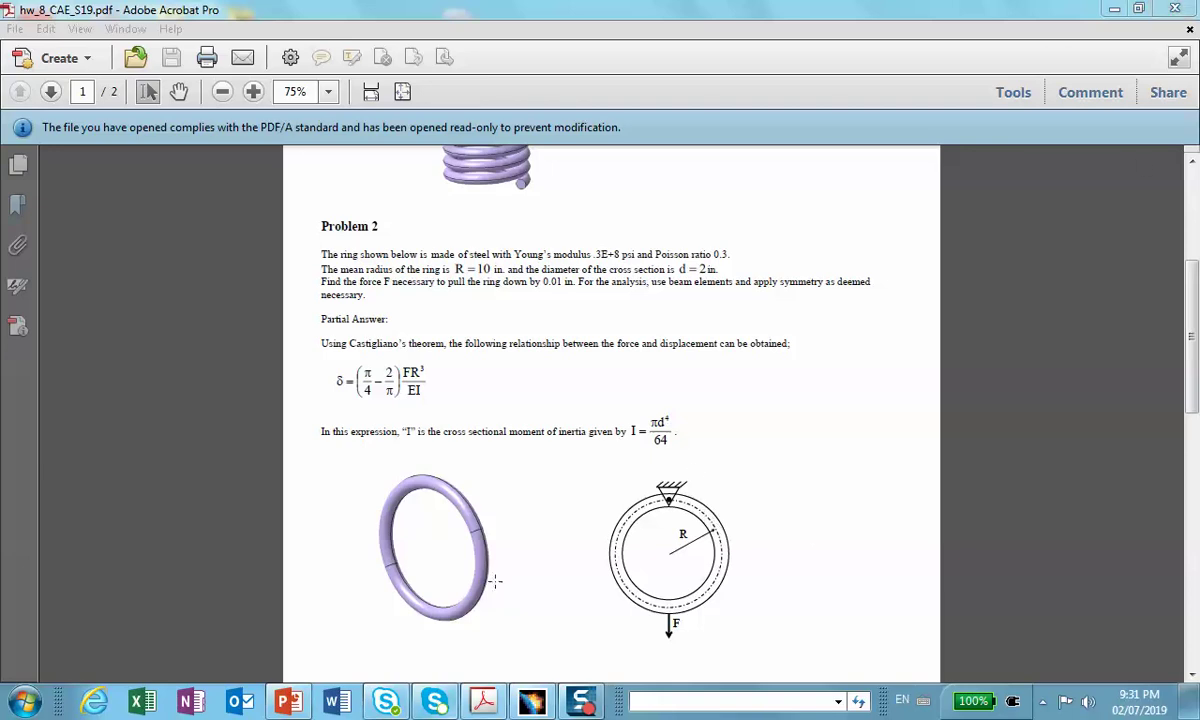
Switch to CATIA V5 and create a new part document named Part1.
{"action": "left_click", "coordinate": [530, 703]}
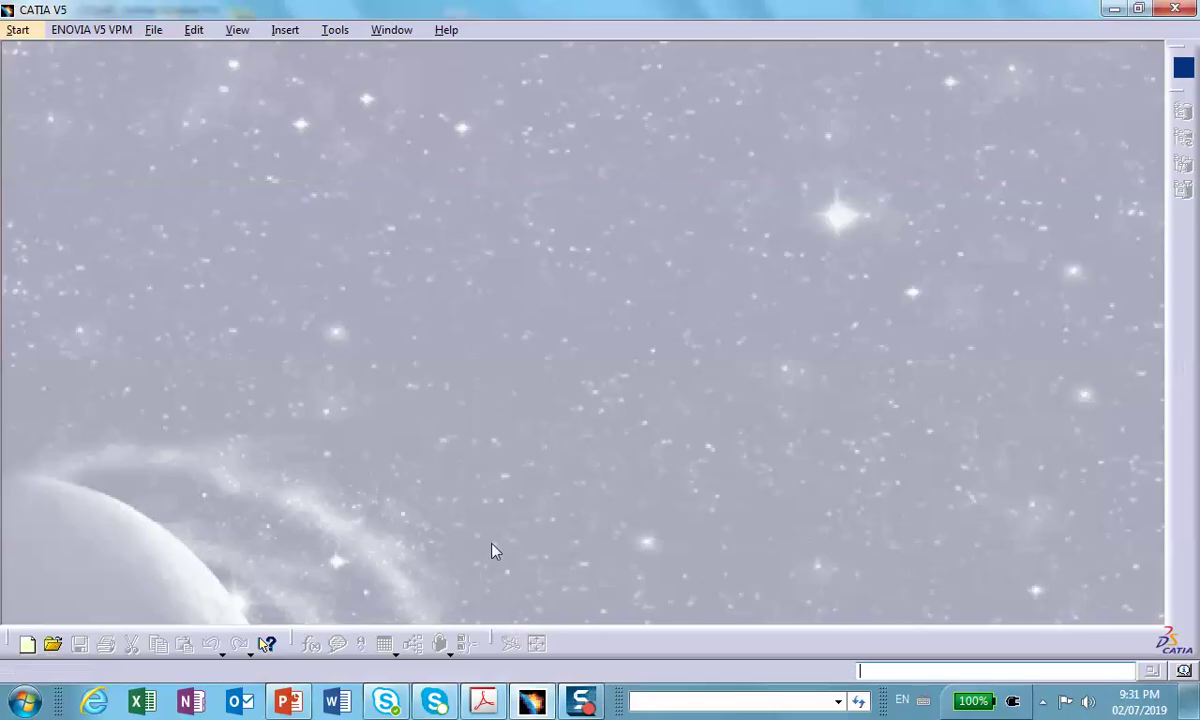
{"action": "left_click", "coordinate": [153, 31]}
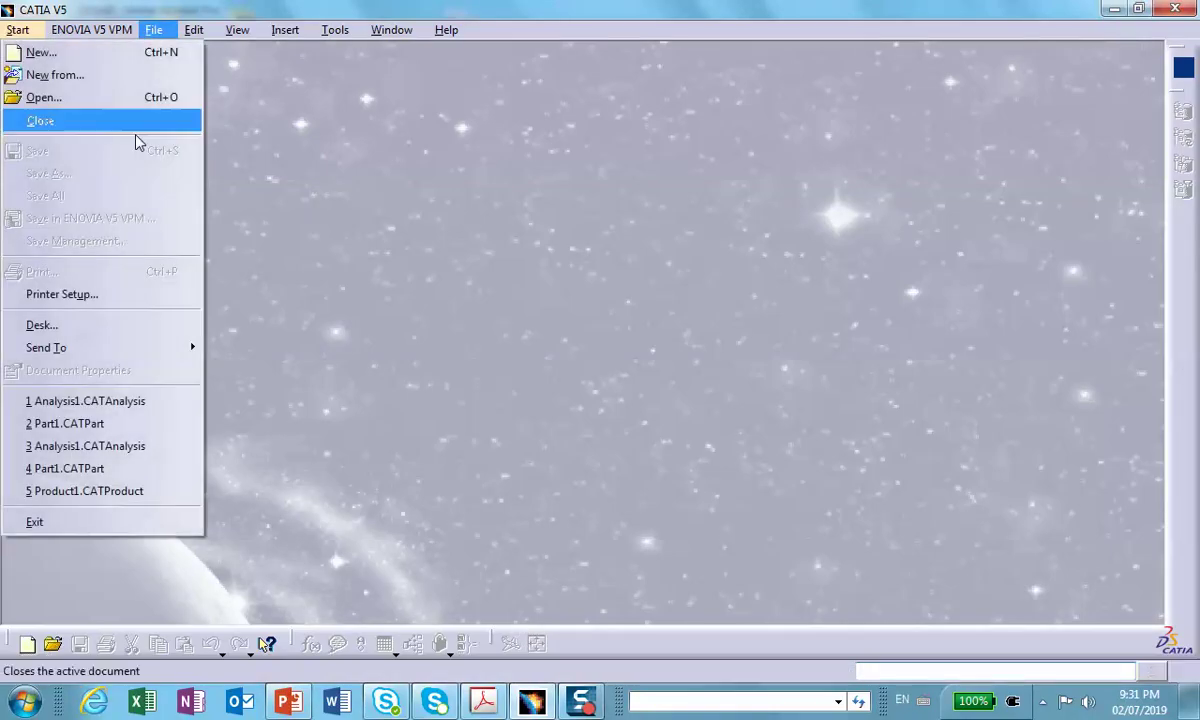
{"action": "left_click", "coordinate": [68, 52]}
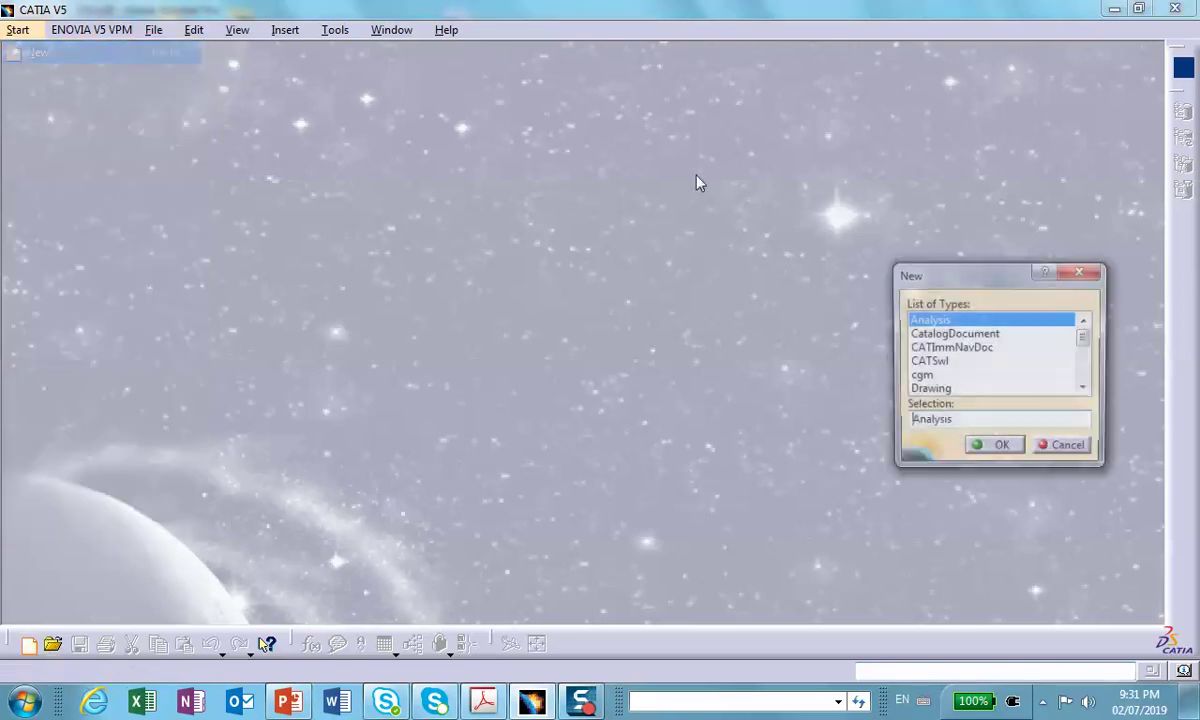
{"action": "left_click_drag", "start_coordinate": [1082, 338], "coordinate": [1097, 400]}
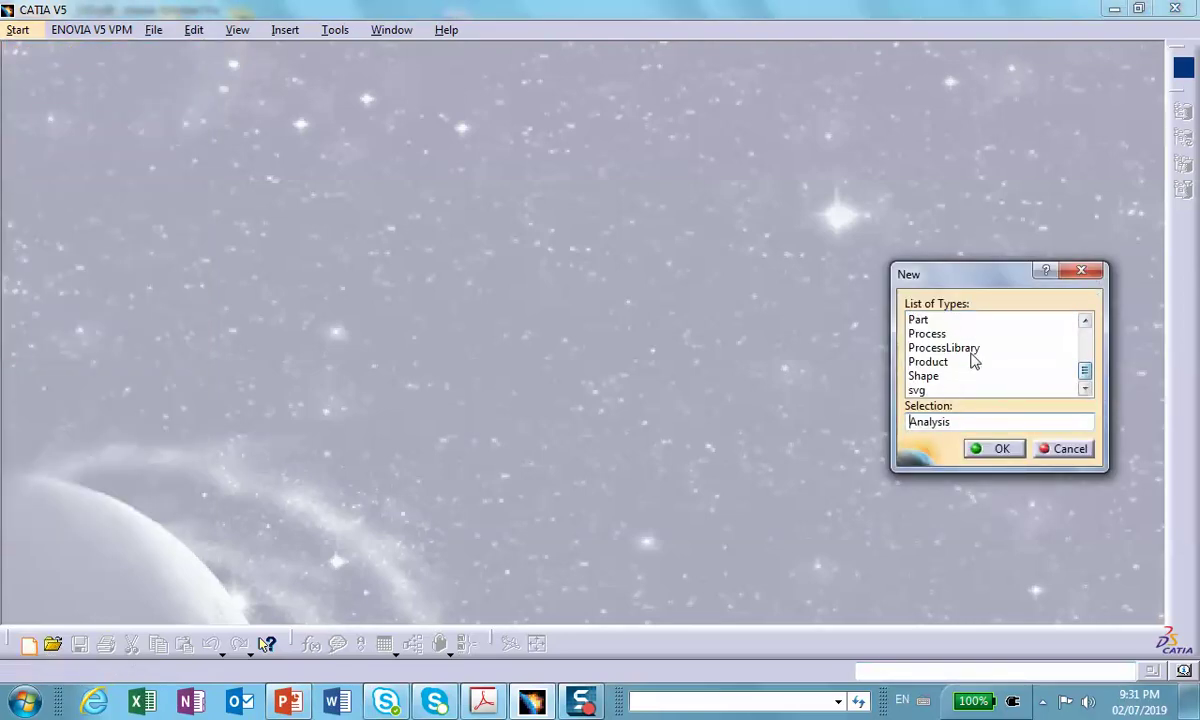
{"action": "left_click", "coordinate": [935, 320]}
{"action": "left_click", "coordinate": [997, 450]}
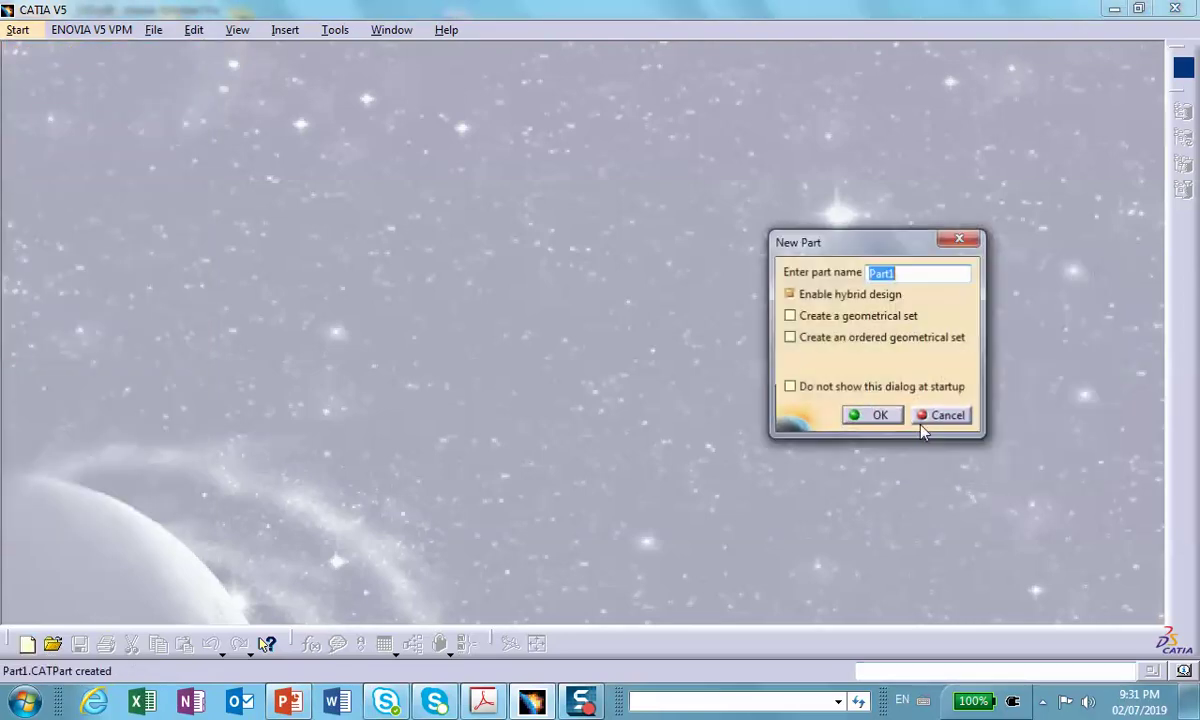
{"action": "left_click", "coordinate": [858, 416]}
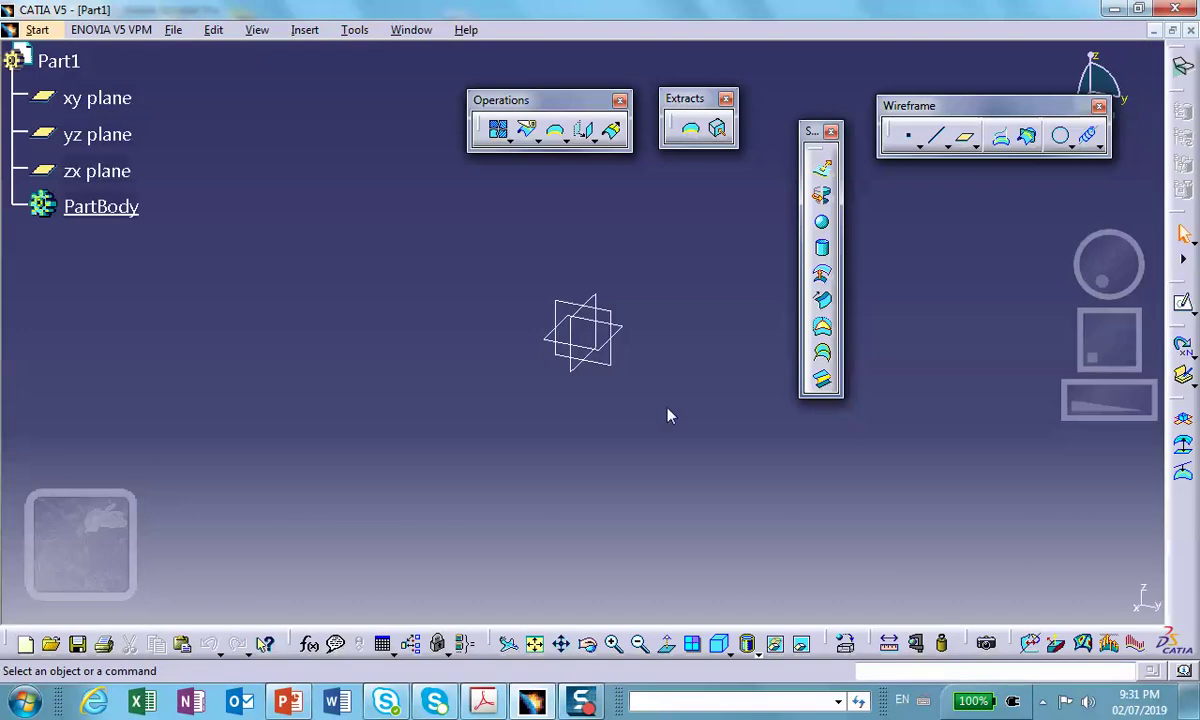
Sketch a semicircular arc of about 3.7 in radius on the yz plane, centred at the origin with both ends on the vertical axis.
{"action": "left_click", "coordinate": [616, 314]}
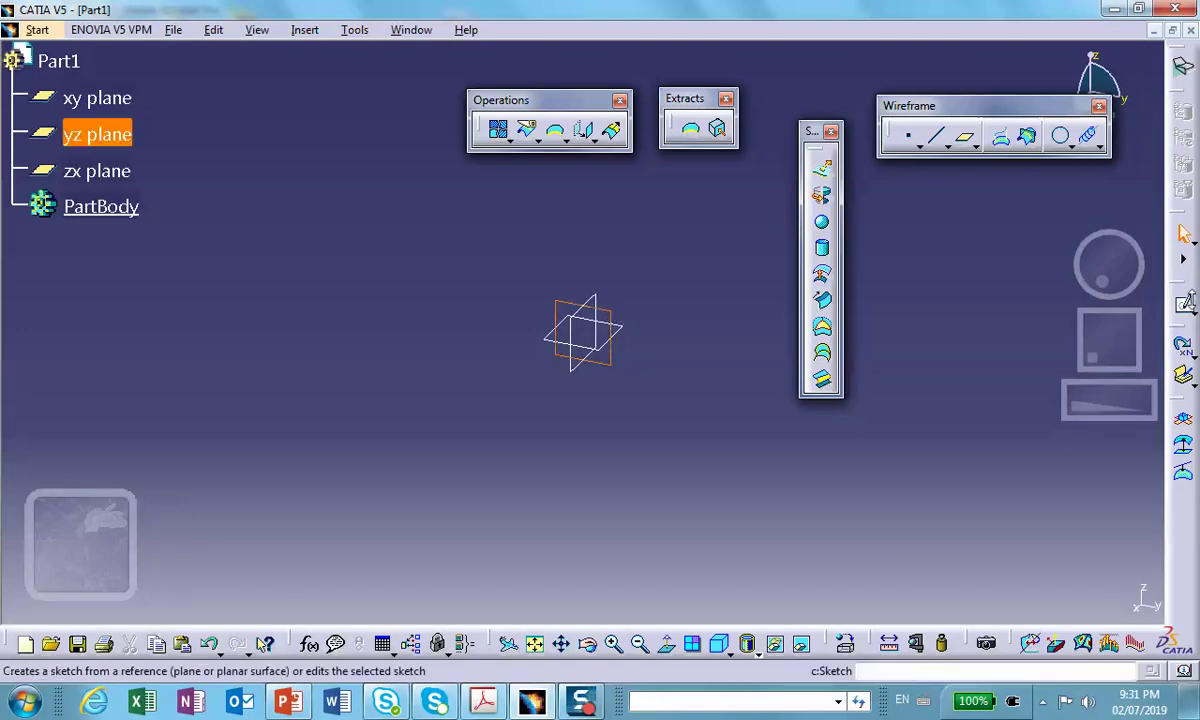
{"action": "left_click", "coordinate": [1183, 304]}
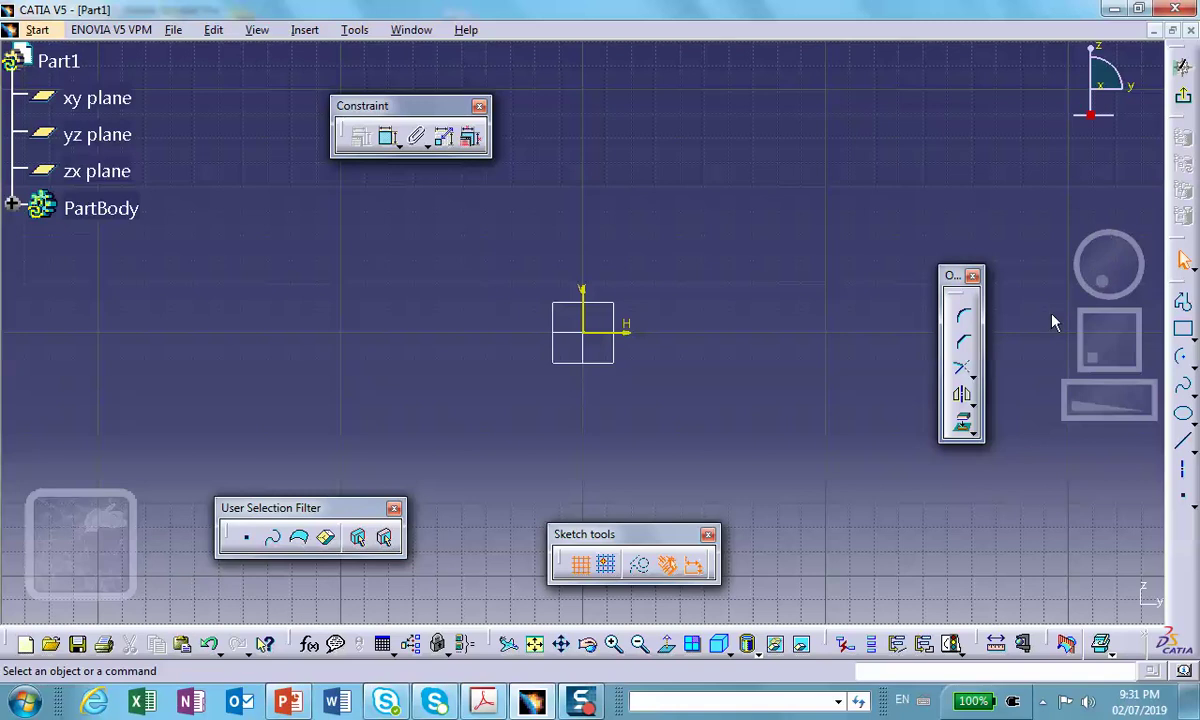
{"action": "left_click", "coordinate": [1183, 357]}
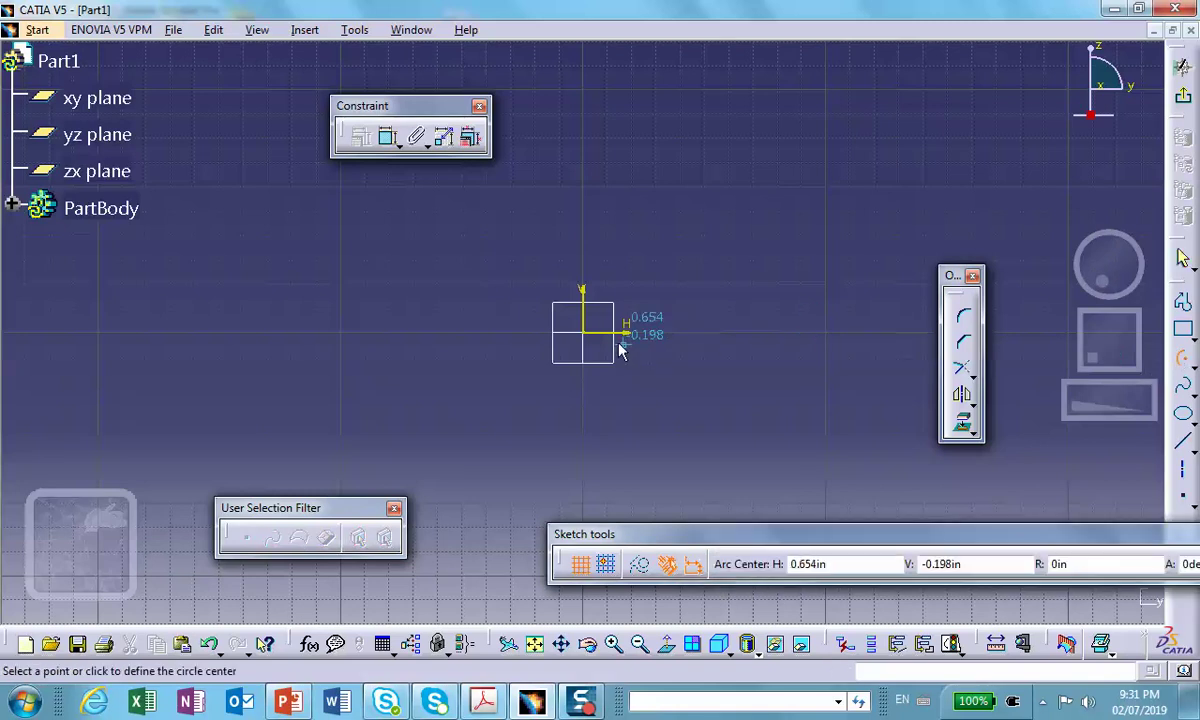
{"action": "left_click", "coordinate": [584, 332]}
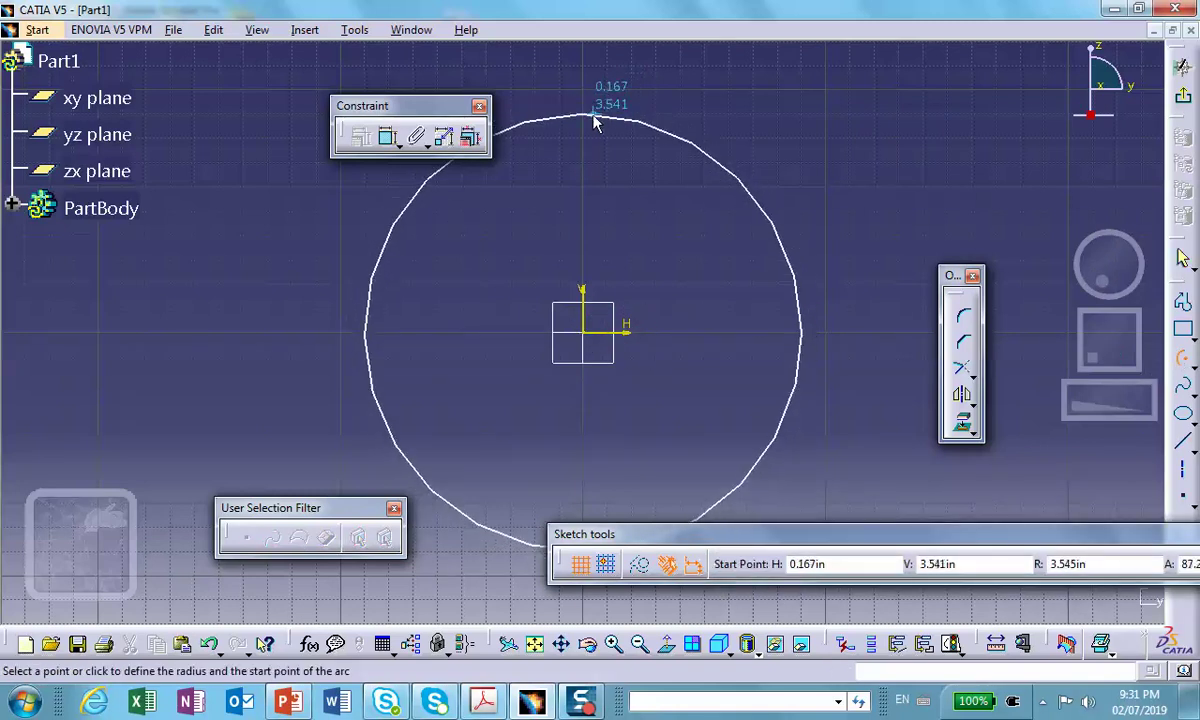
{"action": "left_click", "coordinate": [580, 105]}
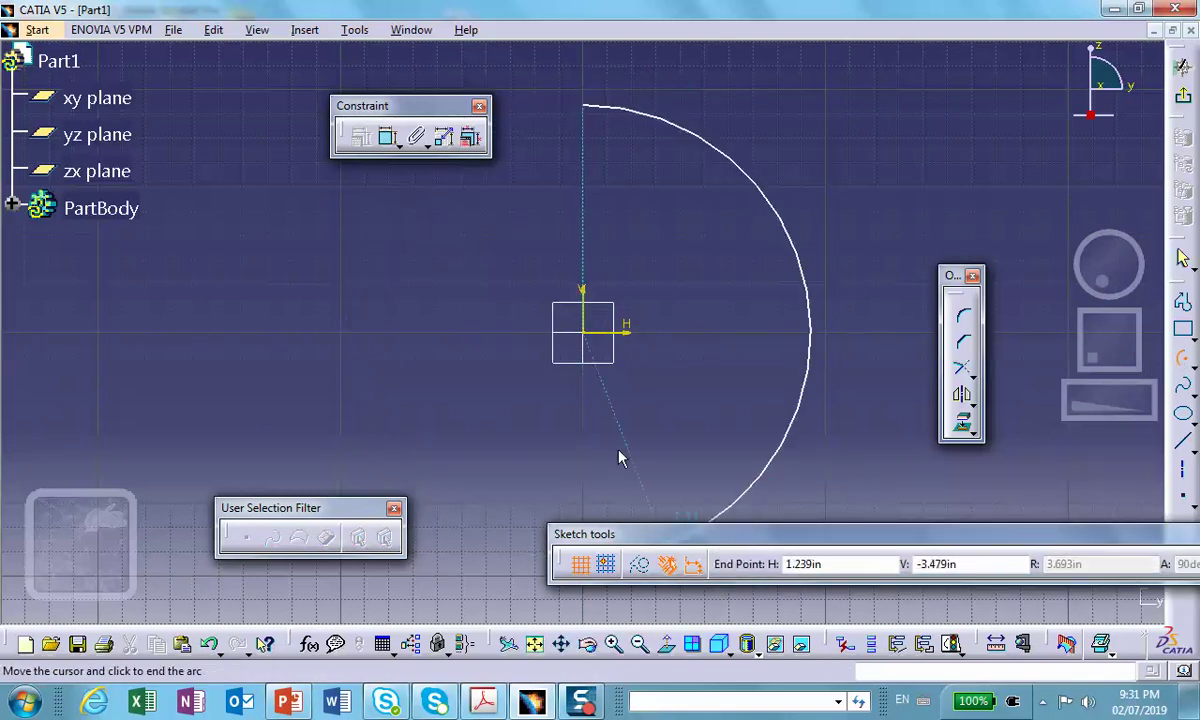
{"action": "left_click", "coordinate": [585, 467]}
{"action": "left_click_drag", "start_coordinate": [619, 533], "coordinate": [957, 526]}
{"action": "left_click", "coordinate": [1108, 318]}
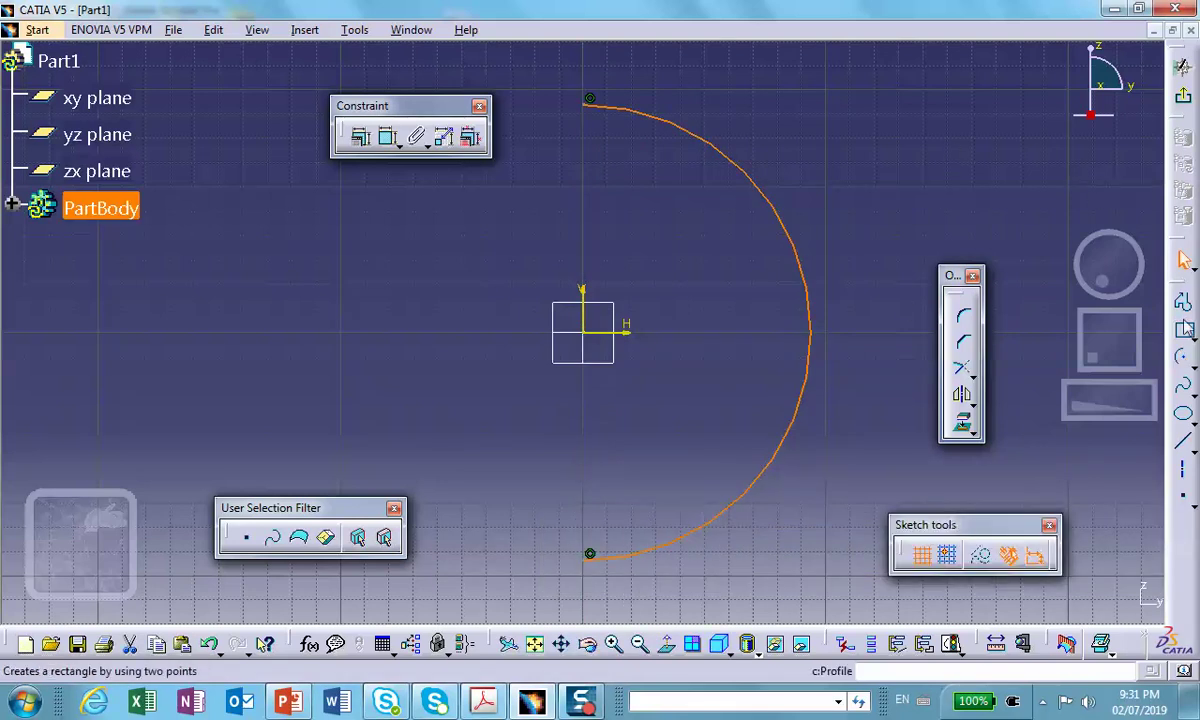
{"action": "key", "text": "Escape"}
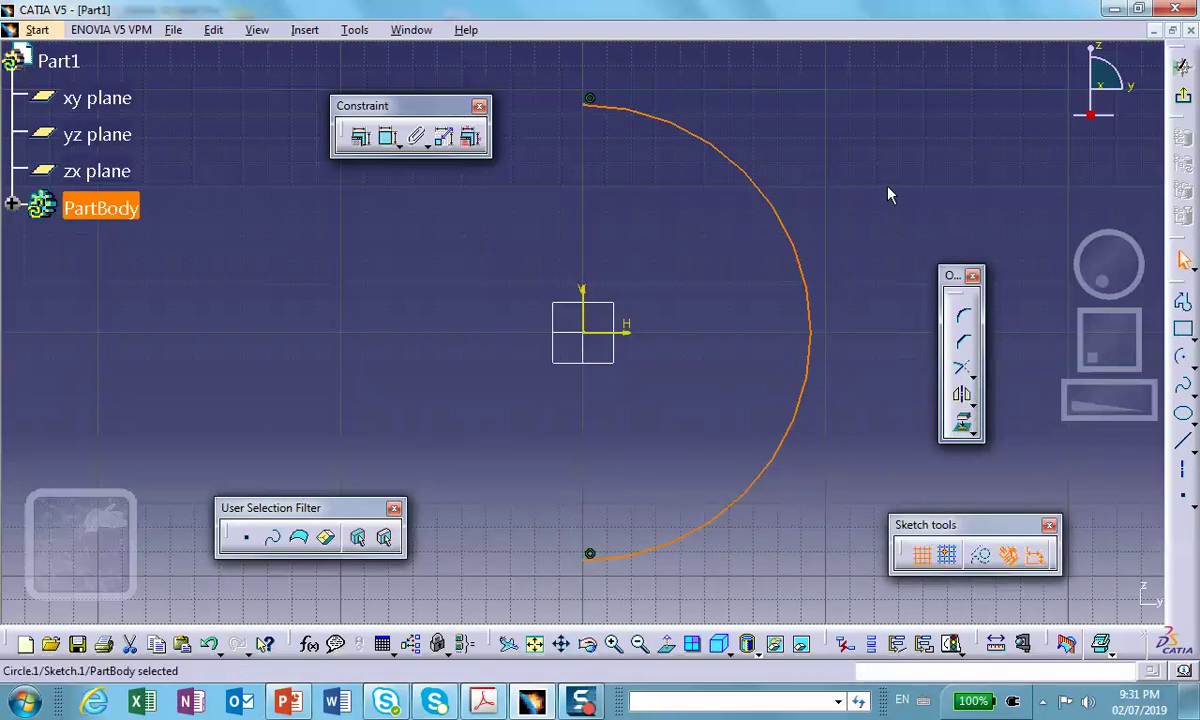
Constrain the semicircular arc's radius to 10 in and exit the sketch.
{"action": "left_click", "coordinate": [360, 136]}
{"action": "left_click", "coordinate": [728, 152]}
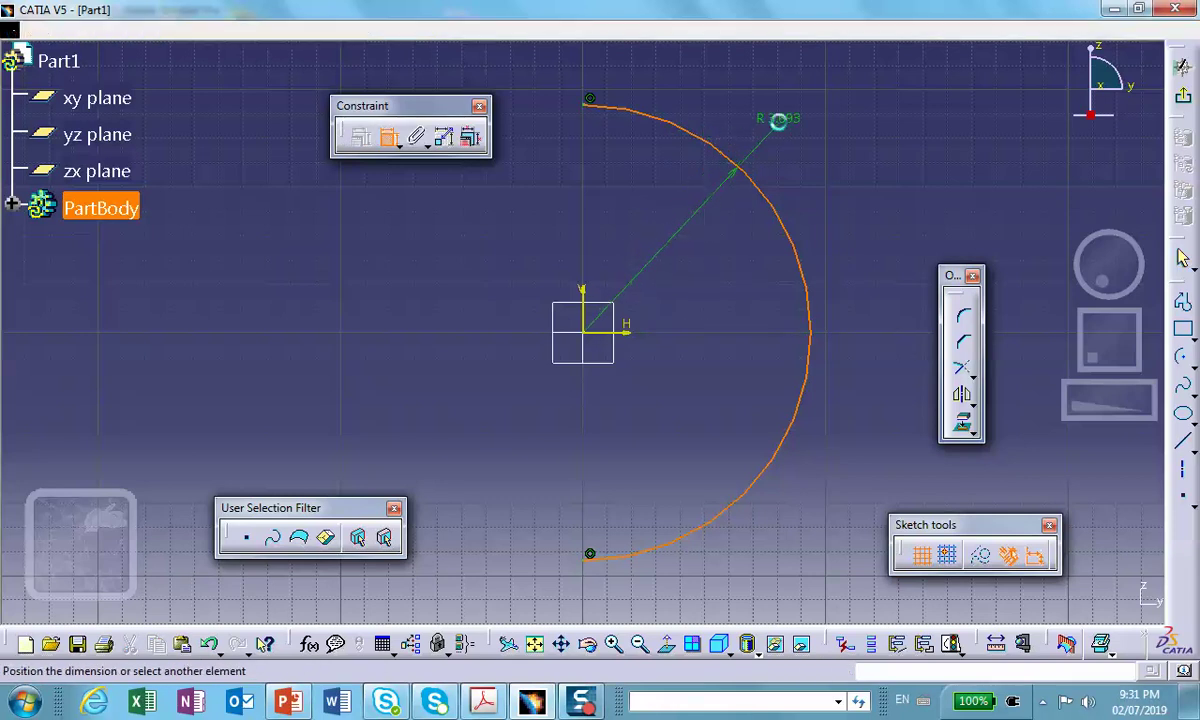
{"action": "double_click", "coordinate": [790, 123]}
{"action": "type", "text": "1"}
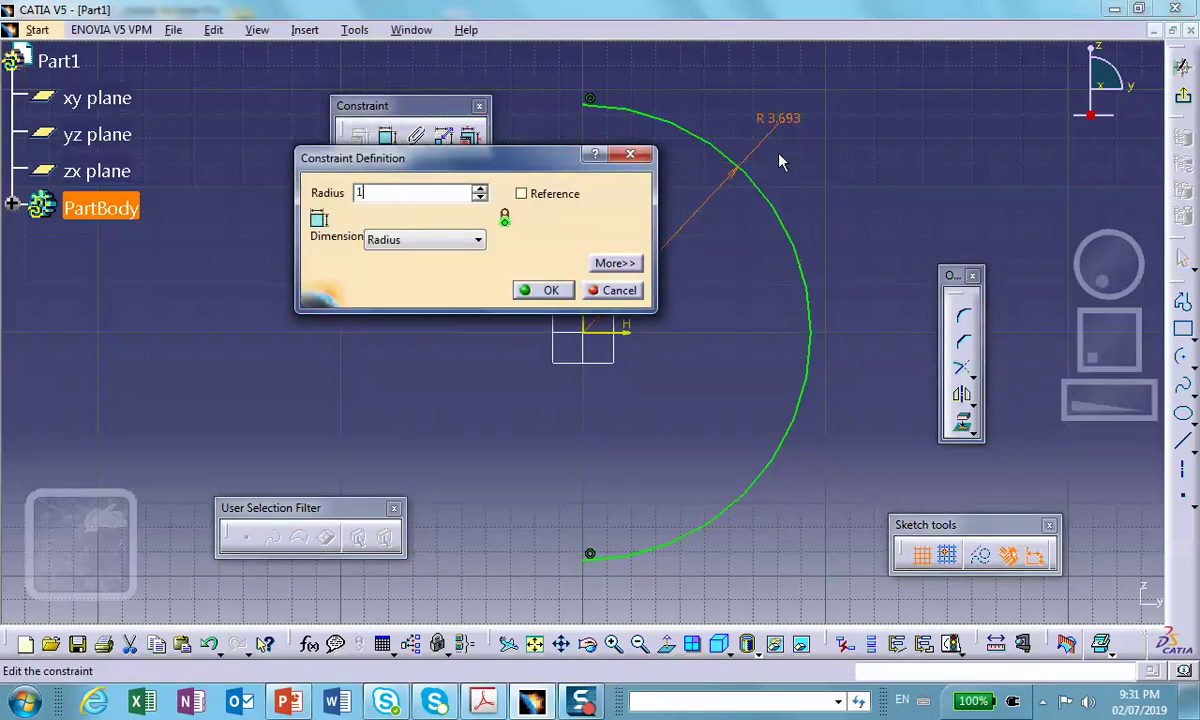
{"action": "type", "text": "0mm"}
{"action": "key", "text": "Return"}
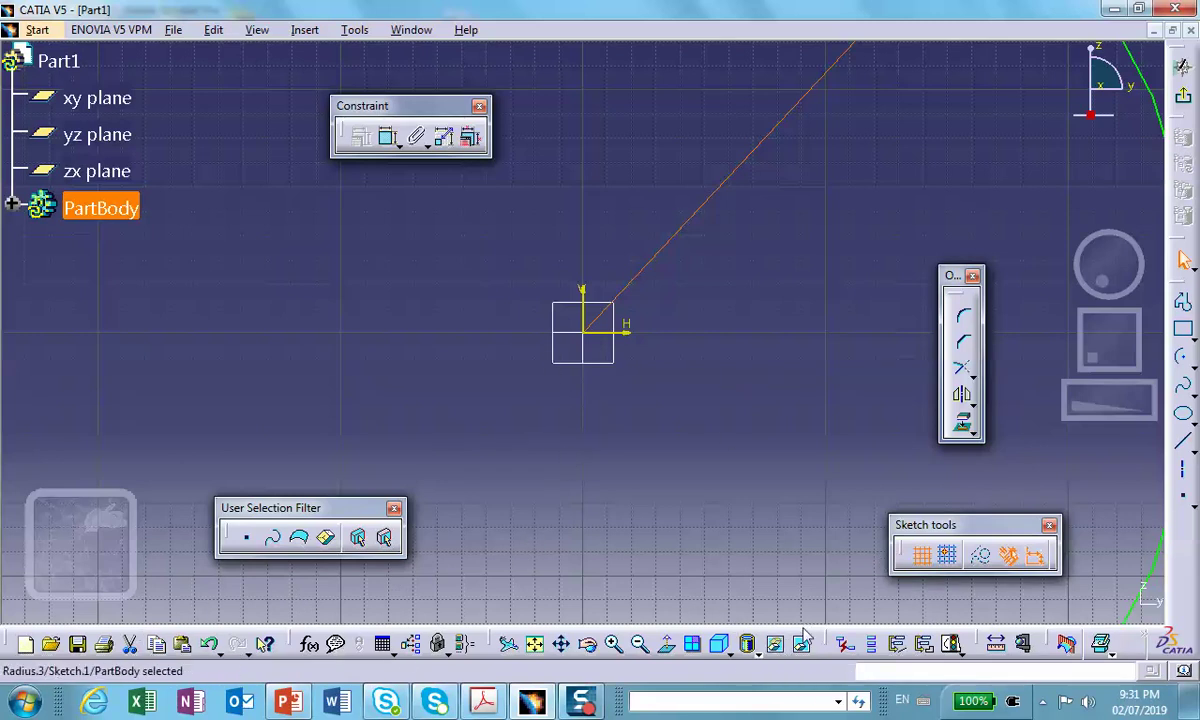
{"action": "left_click", "coordinate": [538, 650]}
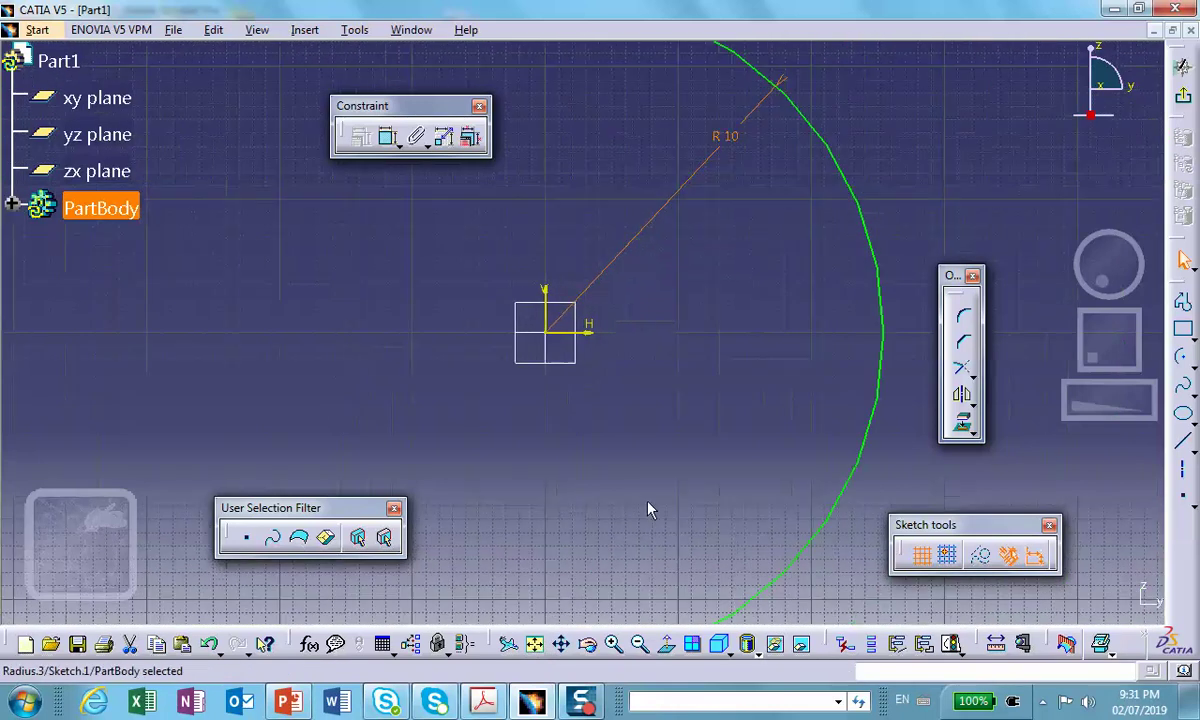
{"action": "left_click", "coordinate": [1183, 66]}
{"action": "left_click", "coordinate": [730, 465]}
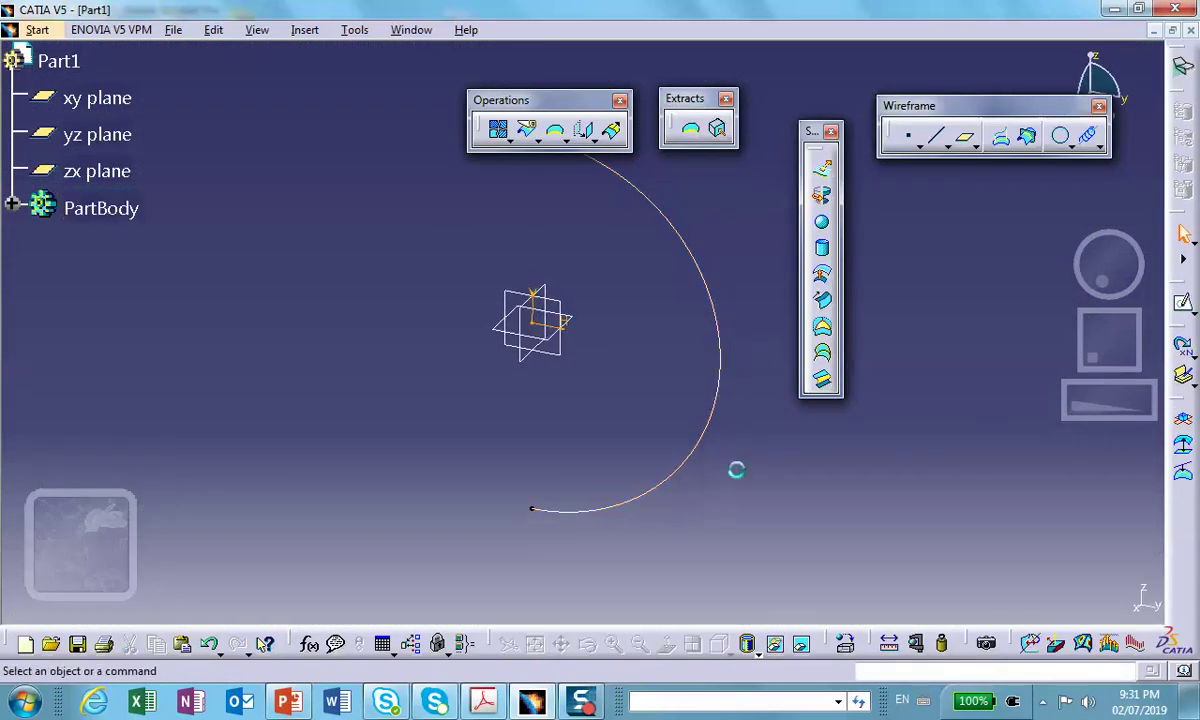
{"action": "middle_click_drag", "start_coordinate": [635, 362], "coordinate": [580, 330]}
{"action": "left_click_drag", "start_coordinate": [530, 101], "coordinate": [473, 92]}
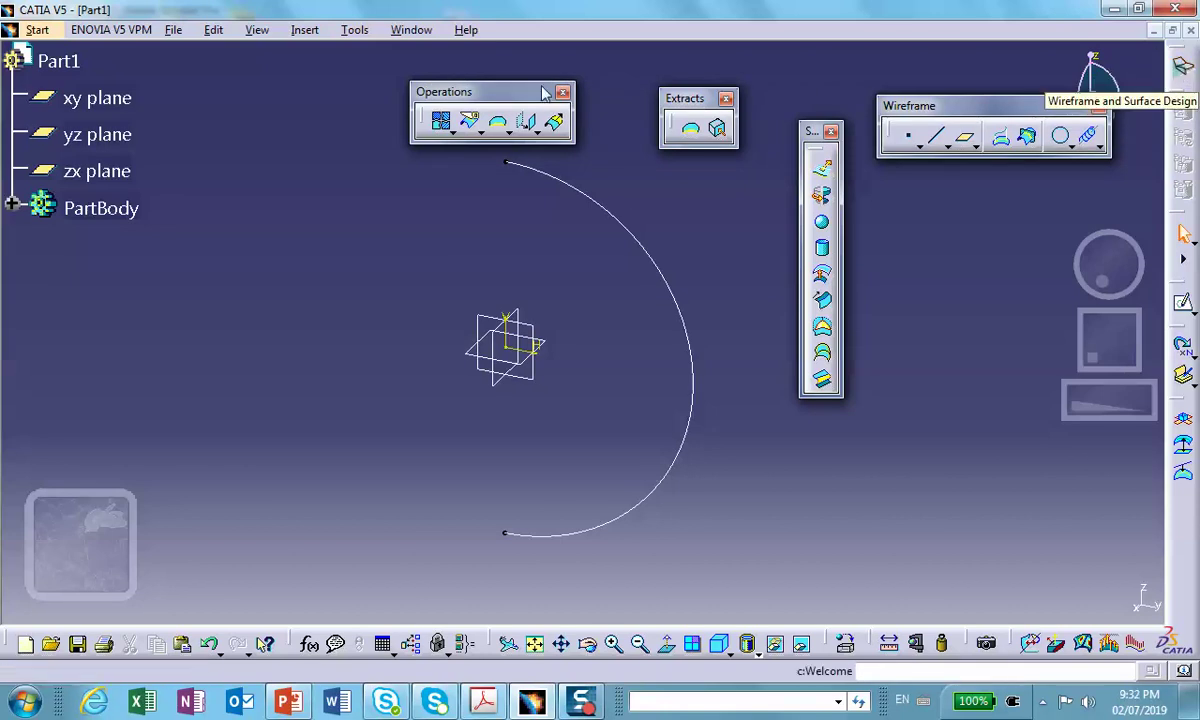
Switch to the Generative Shape Design workbench and return to Wireframe and Surface Design.
{"action": "left_click", "coordinate": [40, 31]}
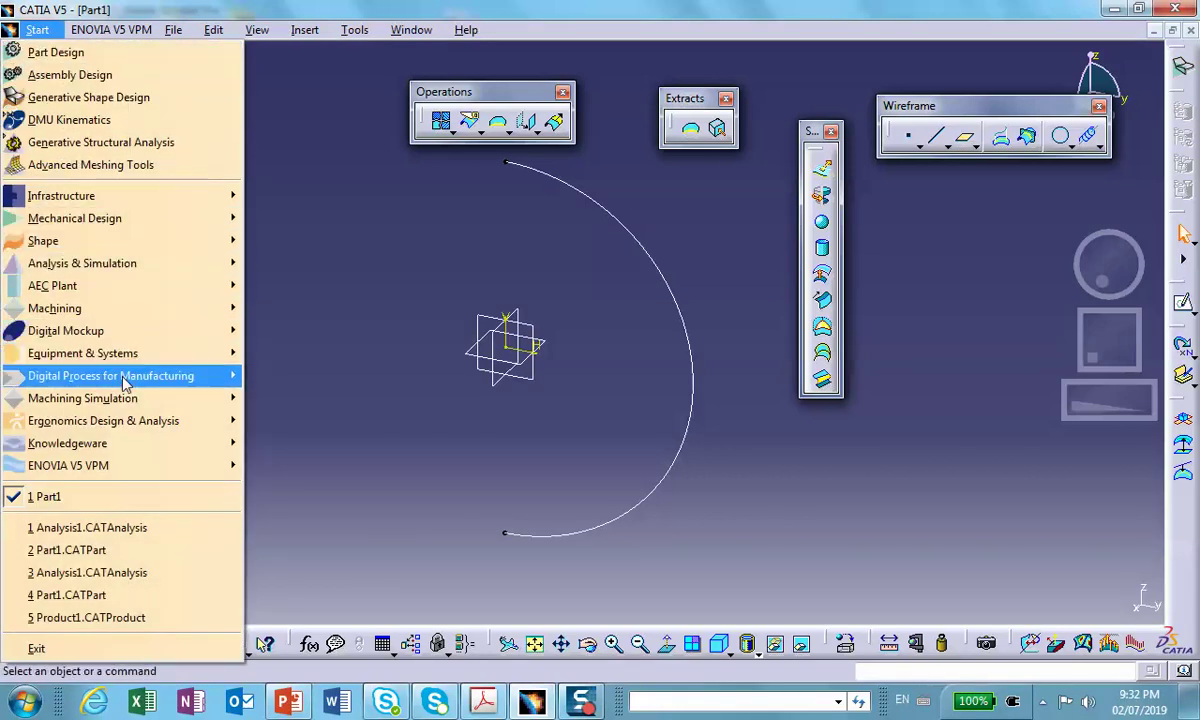
{"action": "mouse_move", "coordinate": [55, 246]}
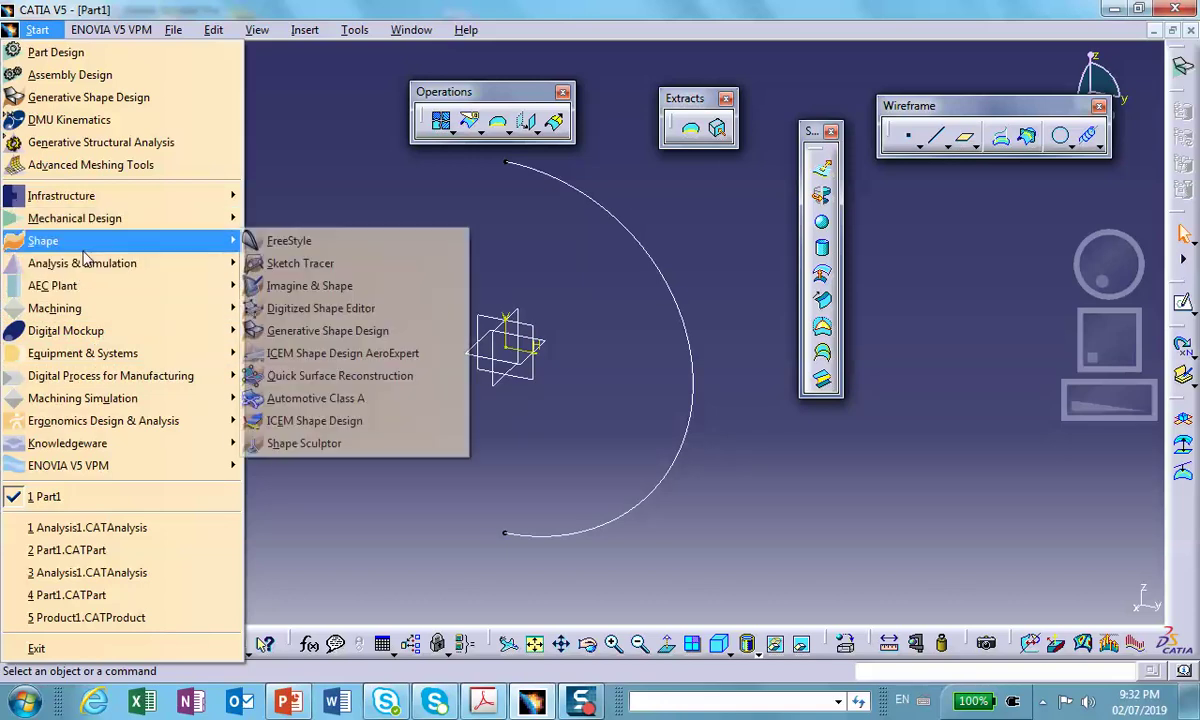
{"action": "left_click", "coordinate": [298, 331]}
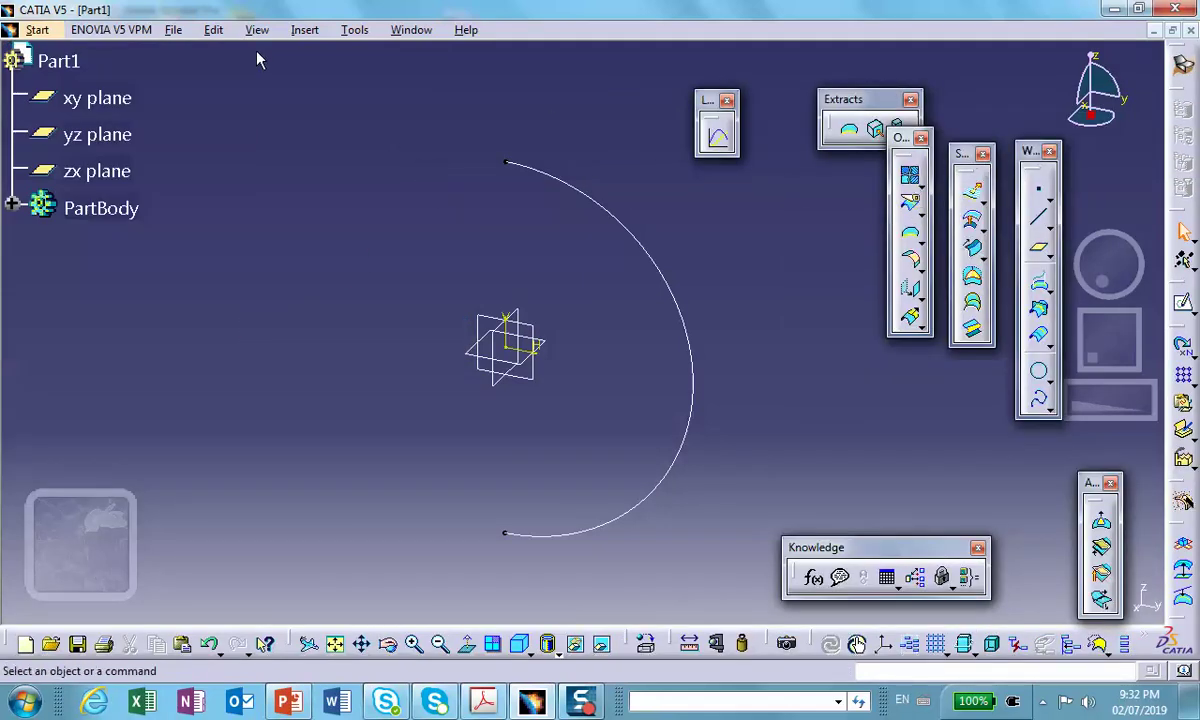
{"action": "left_click", "coordinate": [36, 31]}
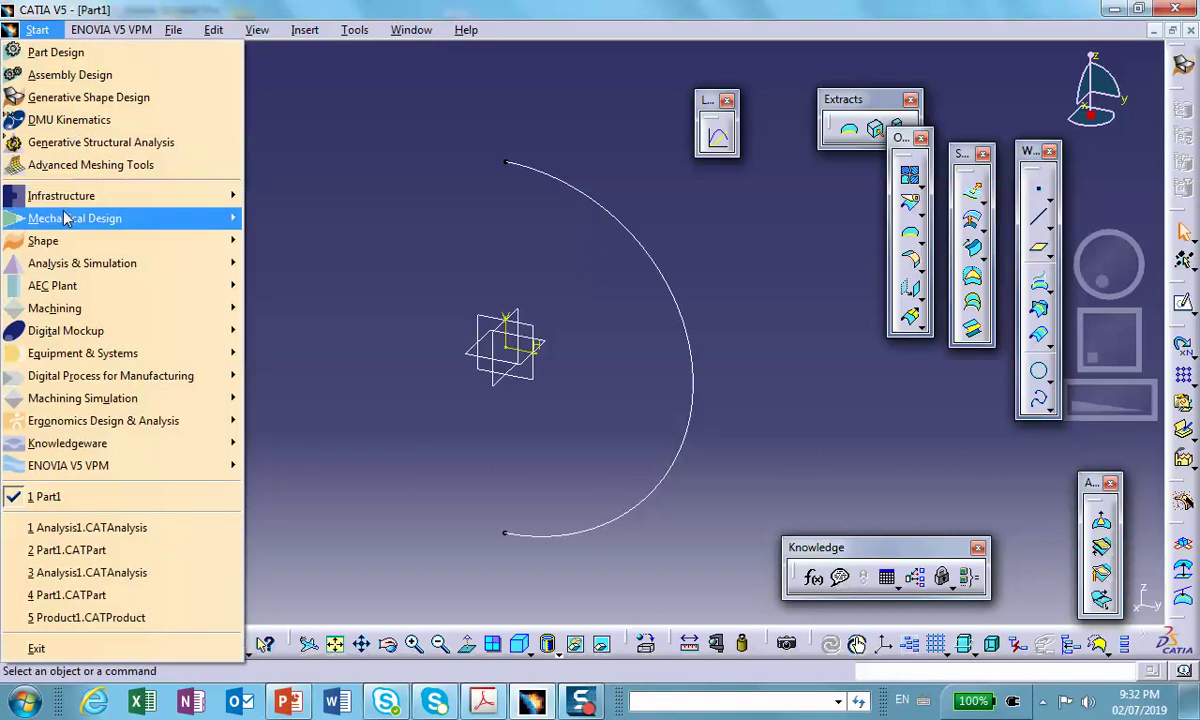
{"action": "mouse_move", "coordinate": [75, 217]}
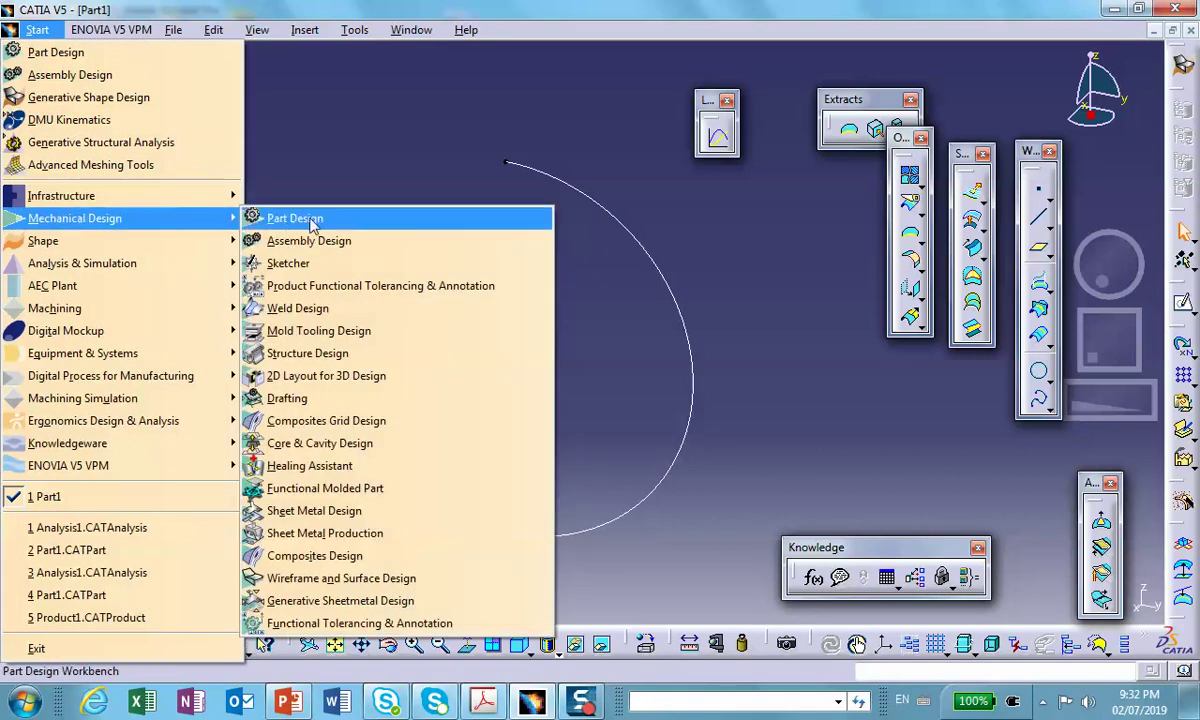
{"action": "left_click", "coordinate": [396, 577]}
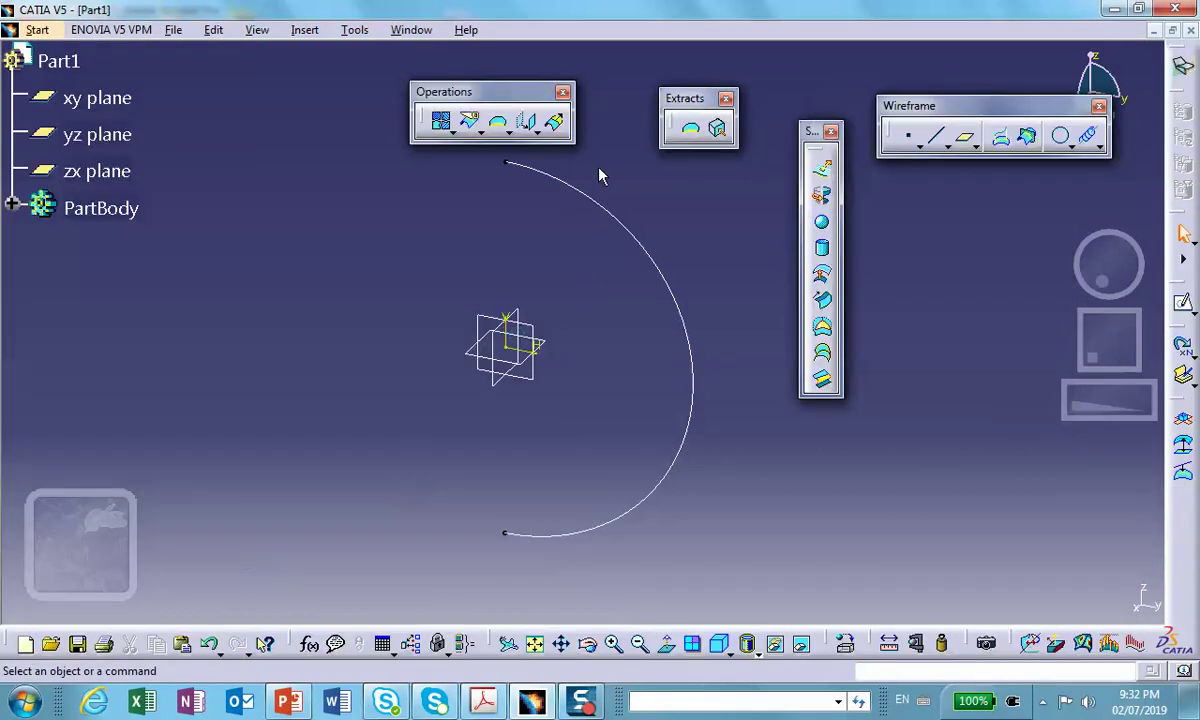
Create a Join from the semicircular sketch with the default merging settings.
{"action": "left_click", "coordinate": [441, 121]}
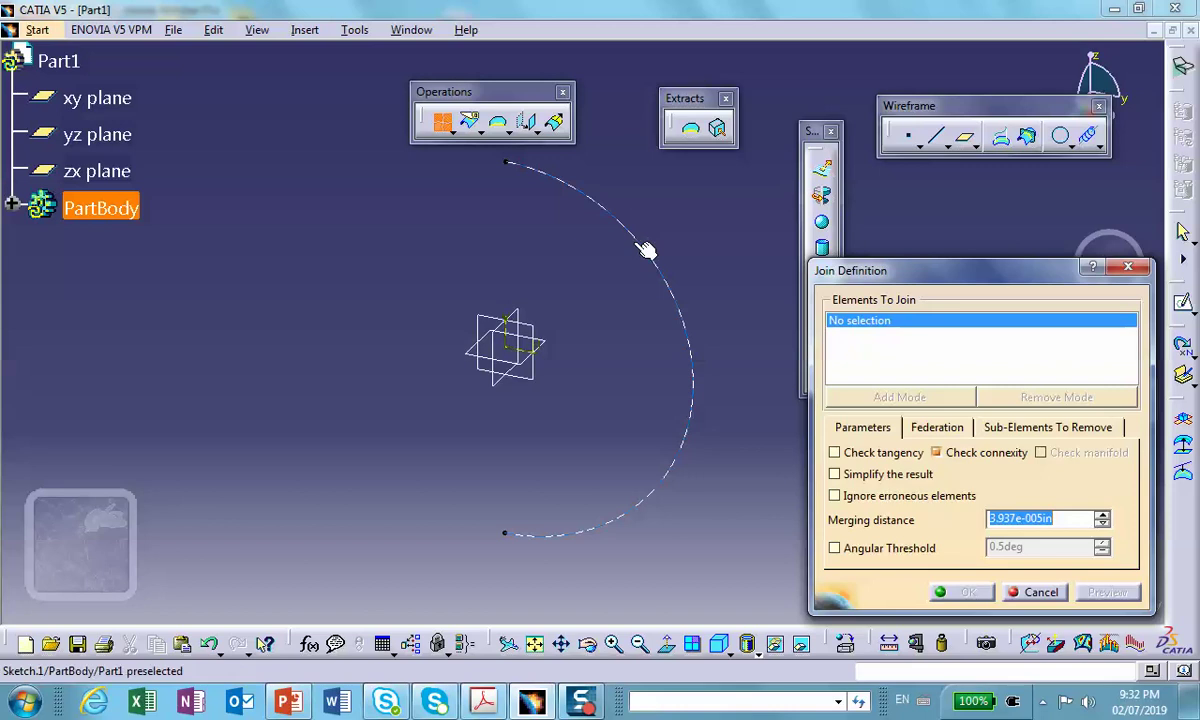
{"action": "left_click", "coordinate": [645, 240]}
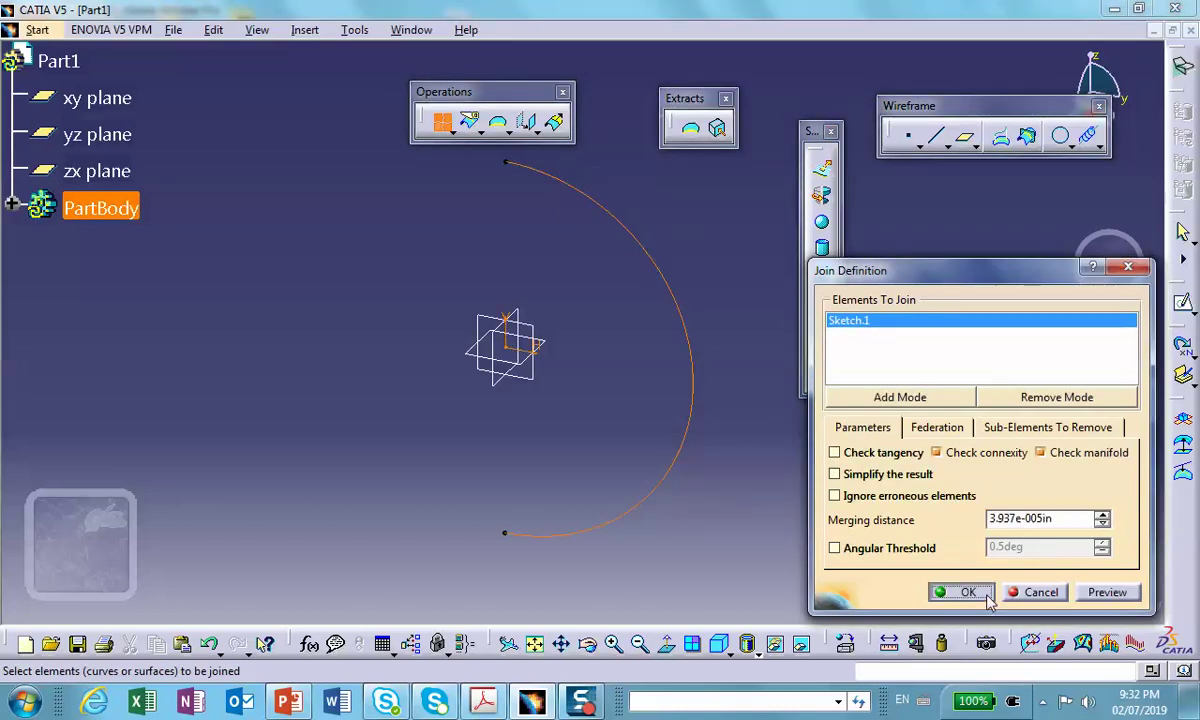
{"action": "left_click", "coordinate": [975, 593]}
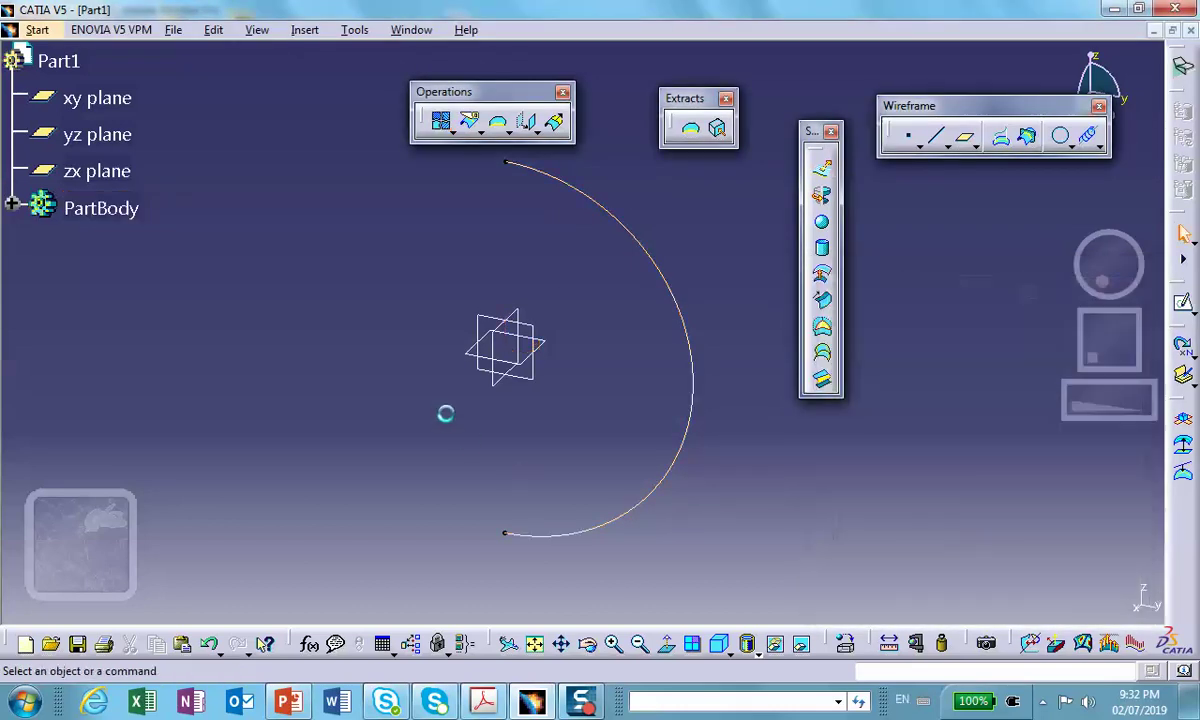
Apply the Steel material from the Metal family of the default catalog to Part1.
{"action": "left_click", "coordinate": [845, 643]}
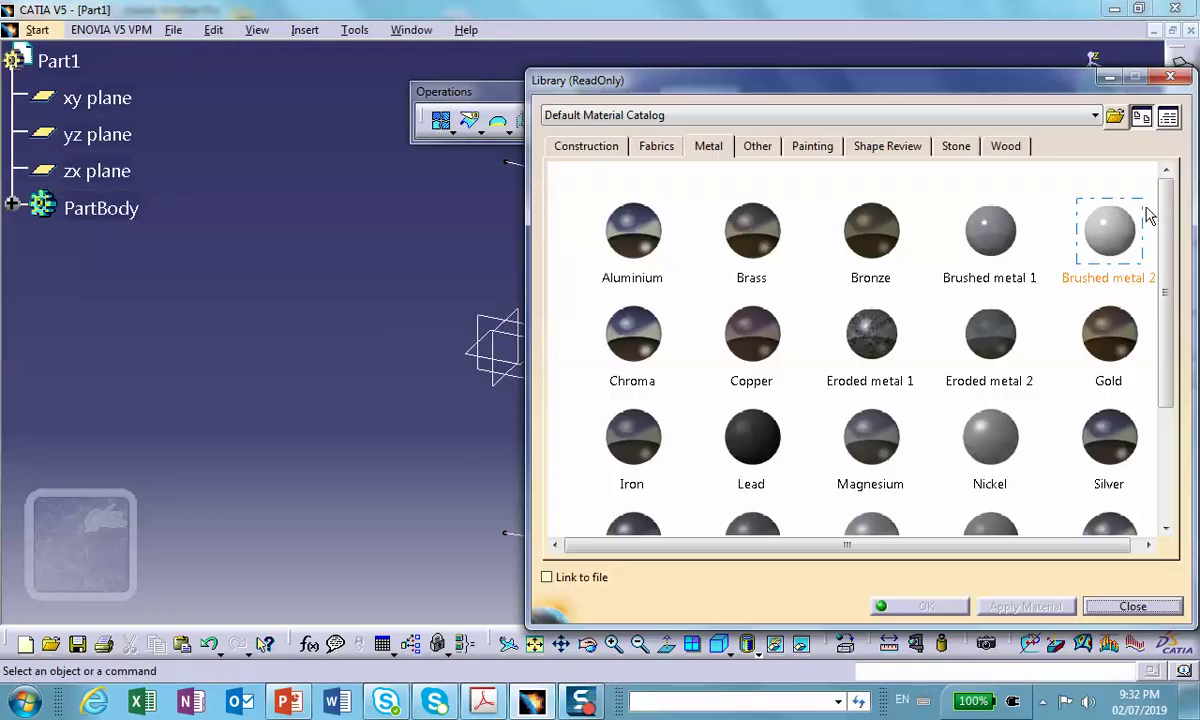
{"action": "left_click", "coordinate": [707, 146]}
{"action": "scroll", "coordinate": [1146, 337], "scroll_direction": "down", "scroll_amount": 5}
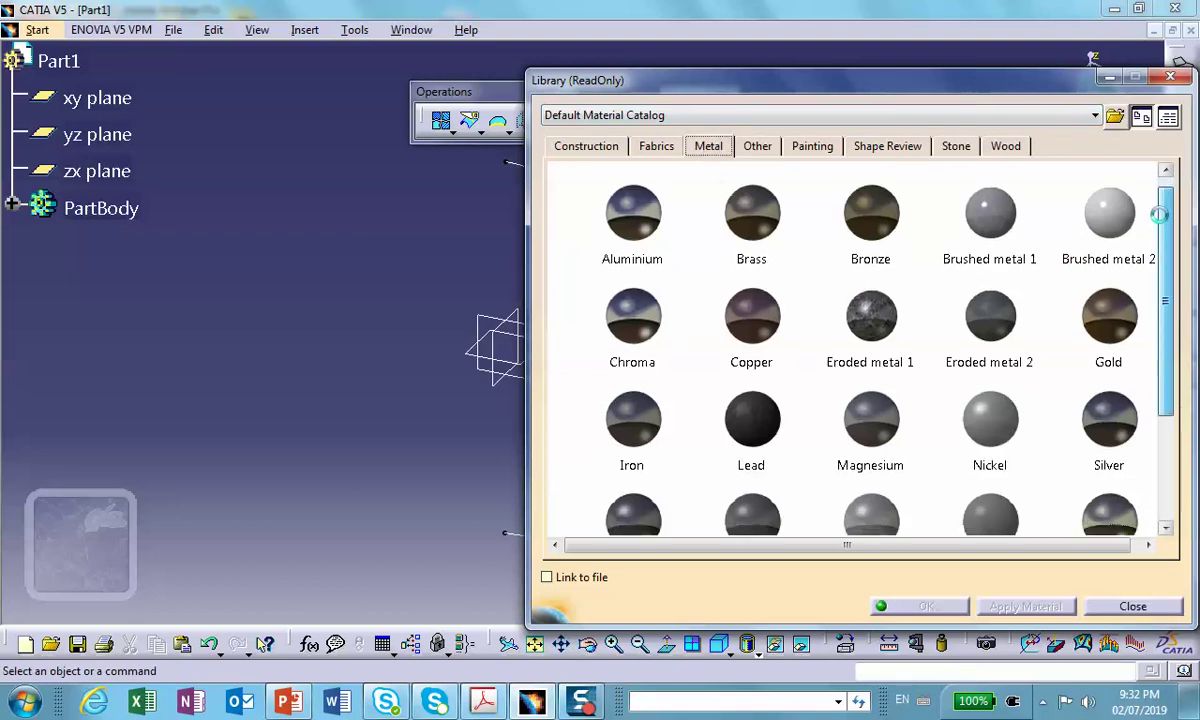
{"action": "left_click", "coordinate": [634, 340]}
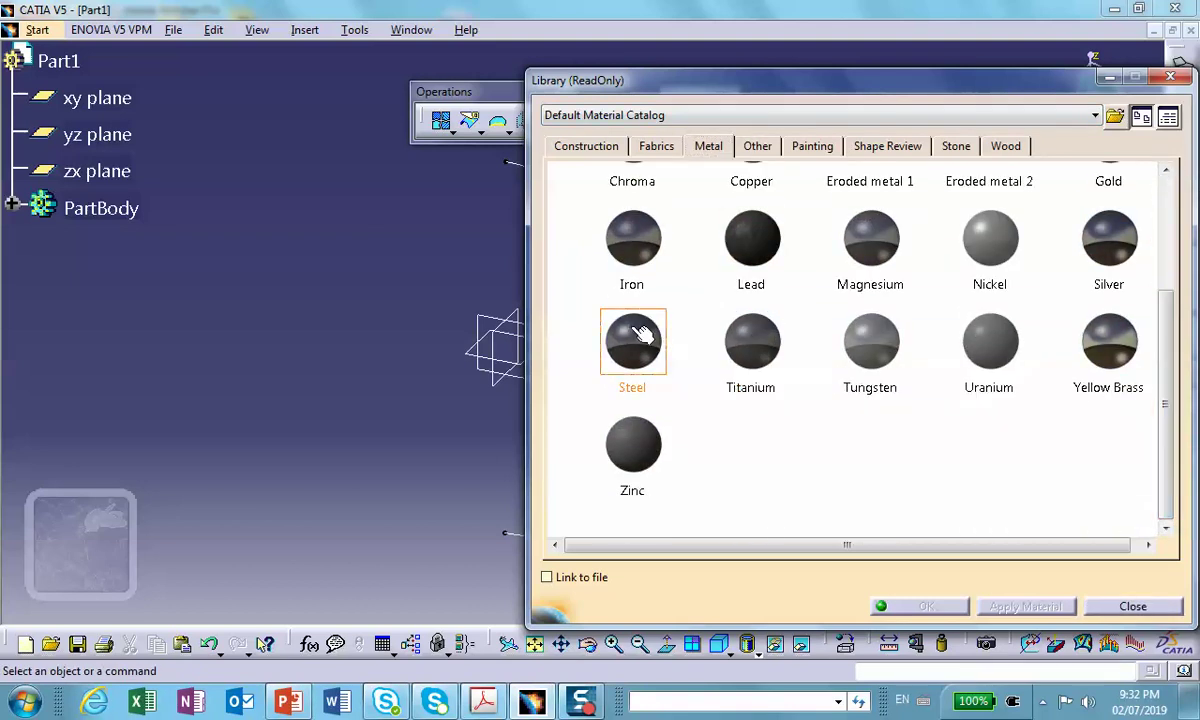
{"action": "left_click", "coordinate": [60, 60]}
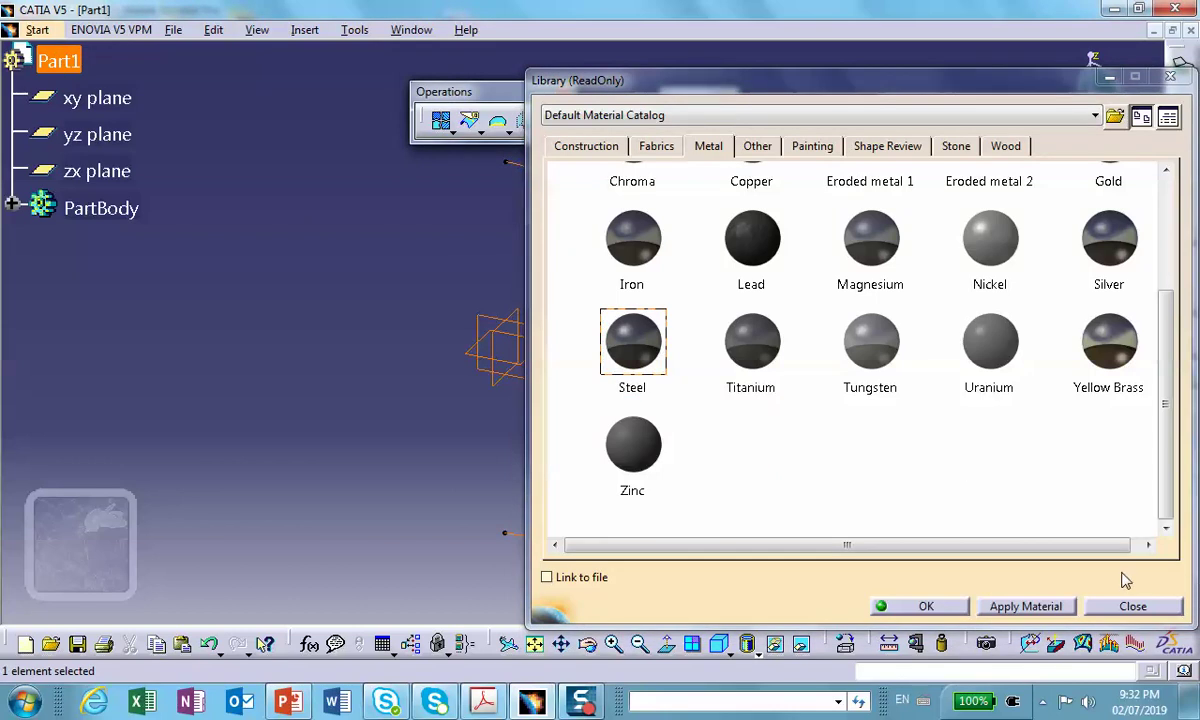
{"action": "left_click", "coordinate": [922, 604]}
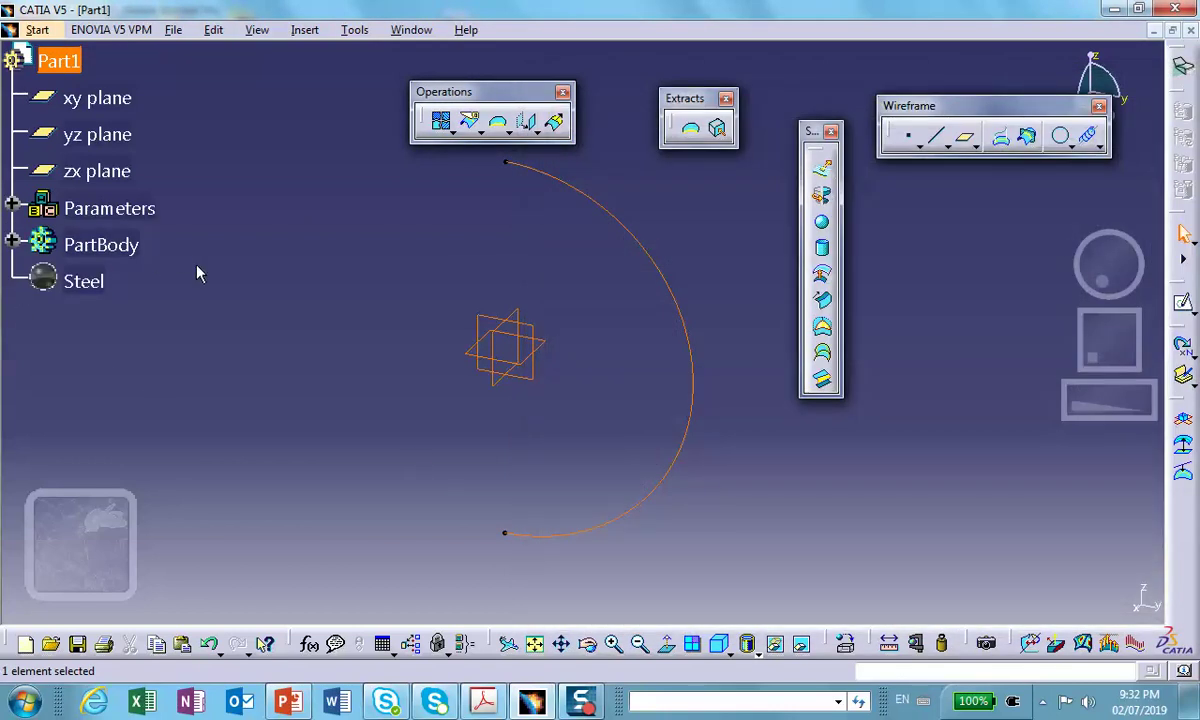
{"action": "left_click", "coordinate": [305, 308]}
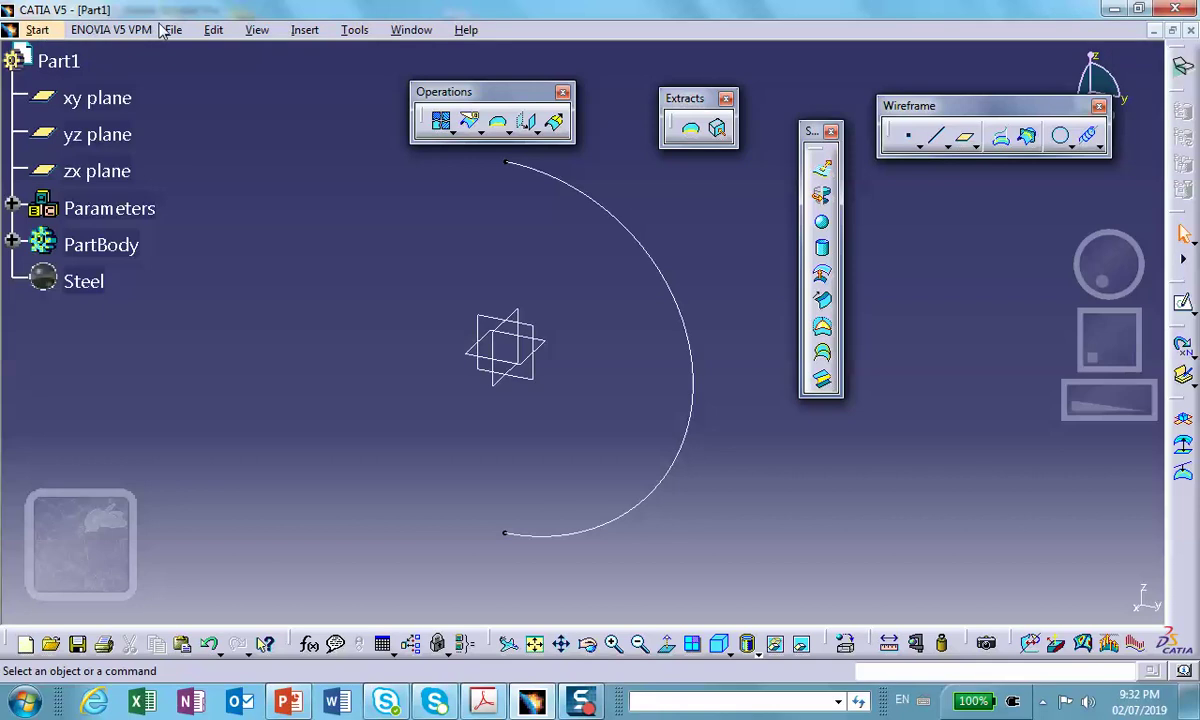
Save Part1.CATPart into a new Desktop folder named problem2 using Save Management.
{"action": "left_click", "coordinate": [30, 27]}
{"action": "left_click", "coordinate": [320, 118]}
{"action": "left_click", "coordinate": [174, 31]}
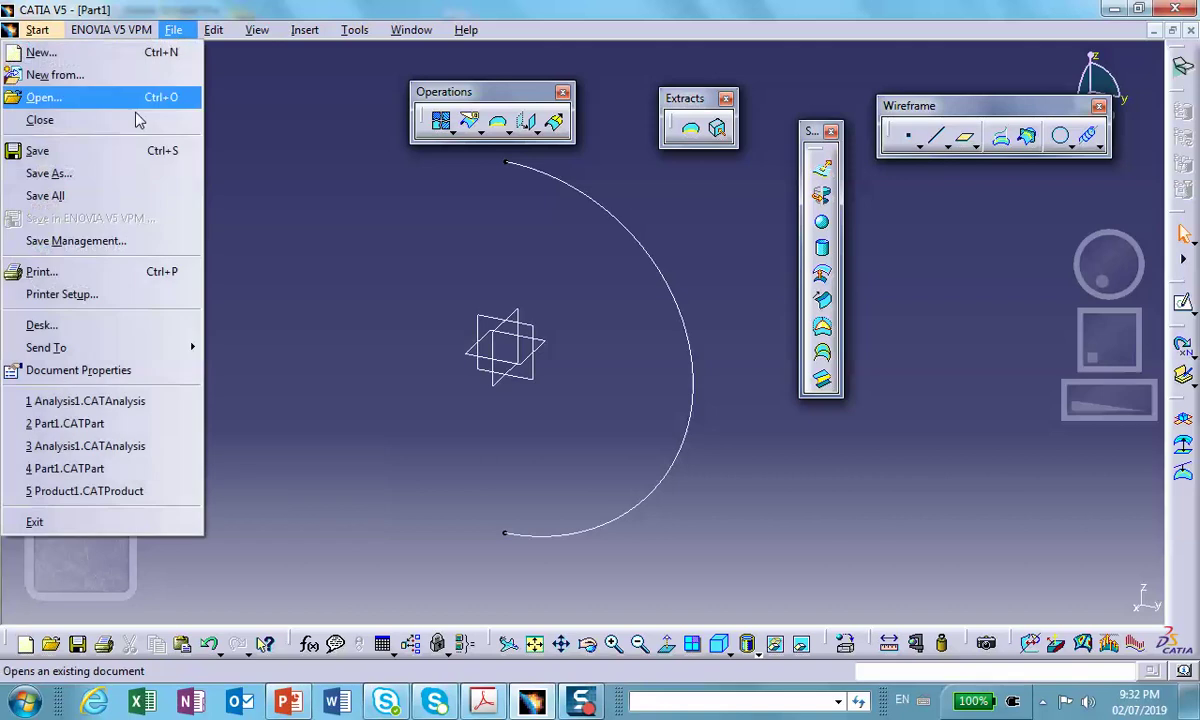
{"action": "left_click", "coordinate": [85, 250]}
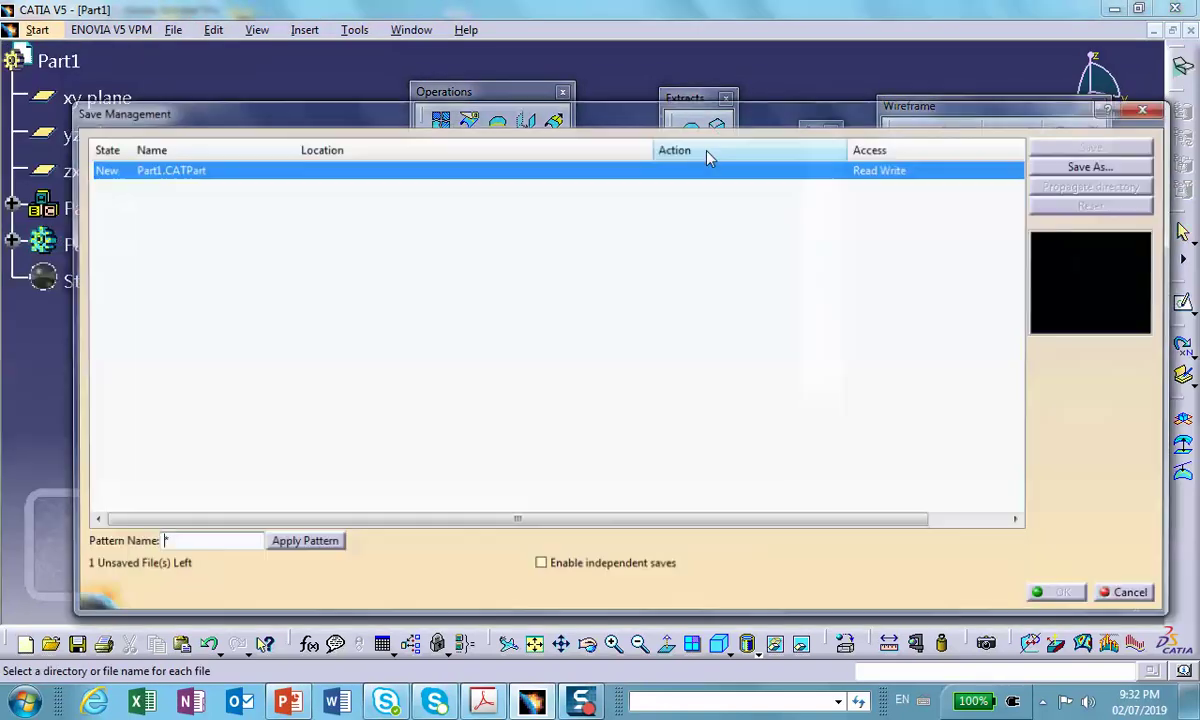
{"action": "left_click", "coordinate": [1097, 166]}
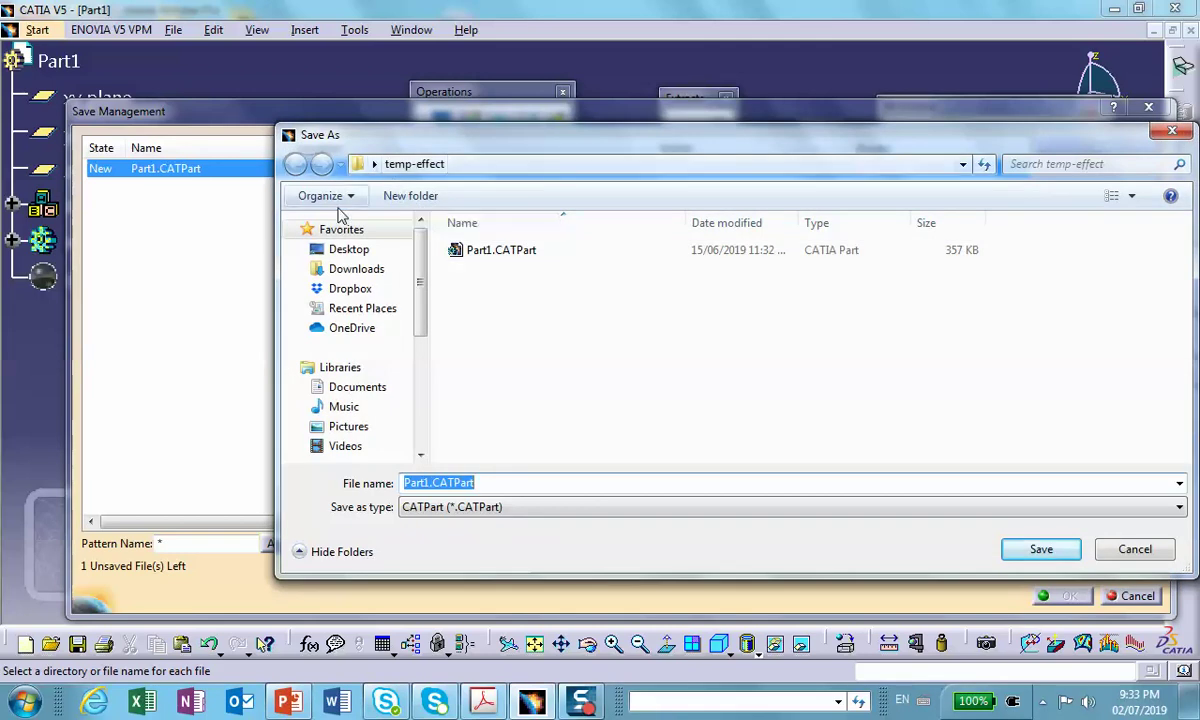
{"action": "left_click", "coordinate": [348, 252]}
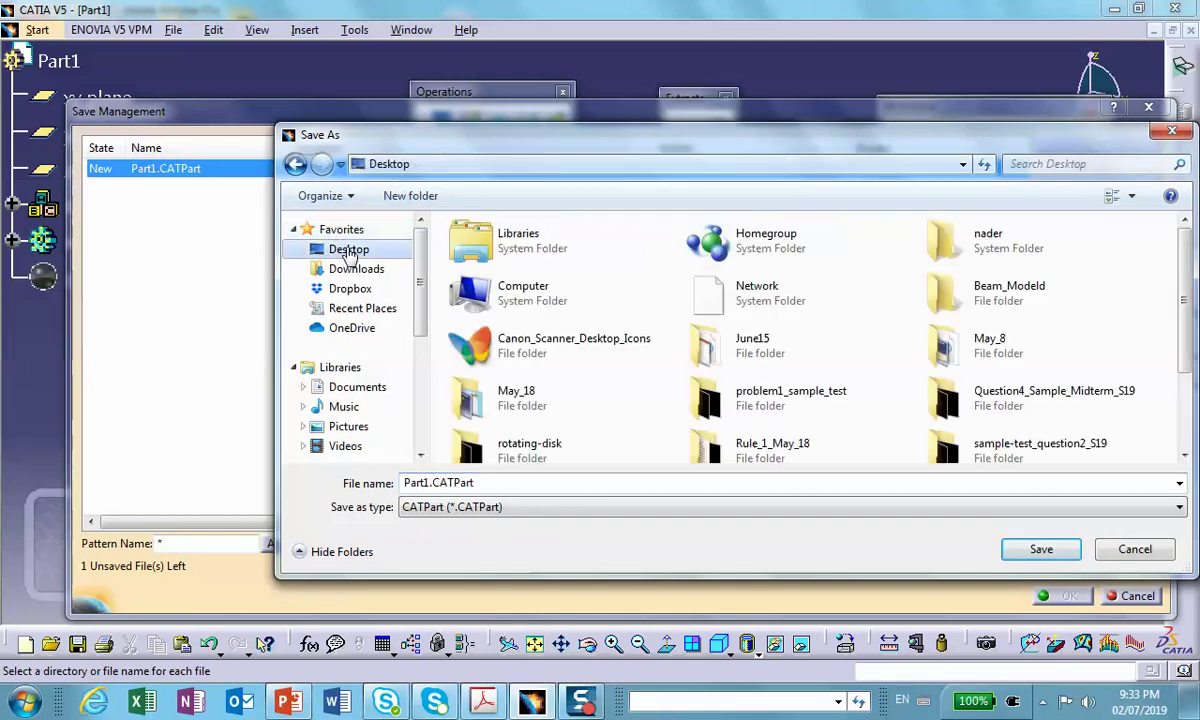
{"action": "left_click", "coordinate": [388, 196]}
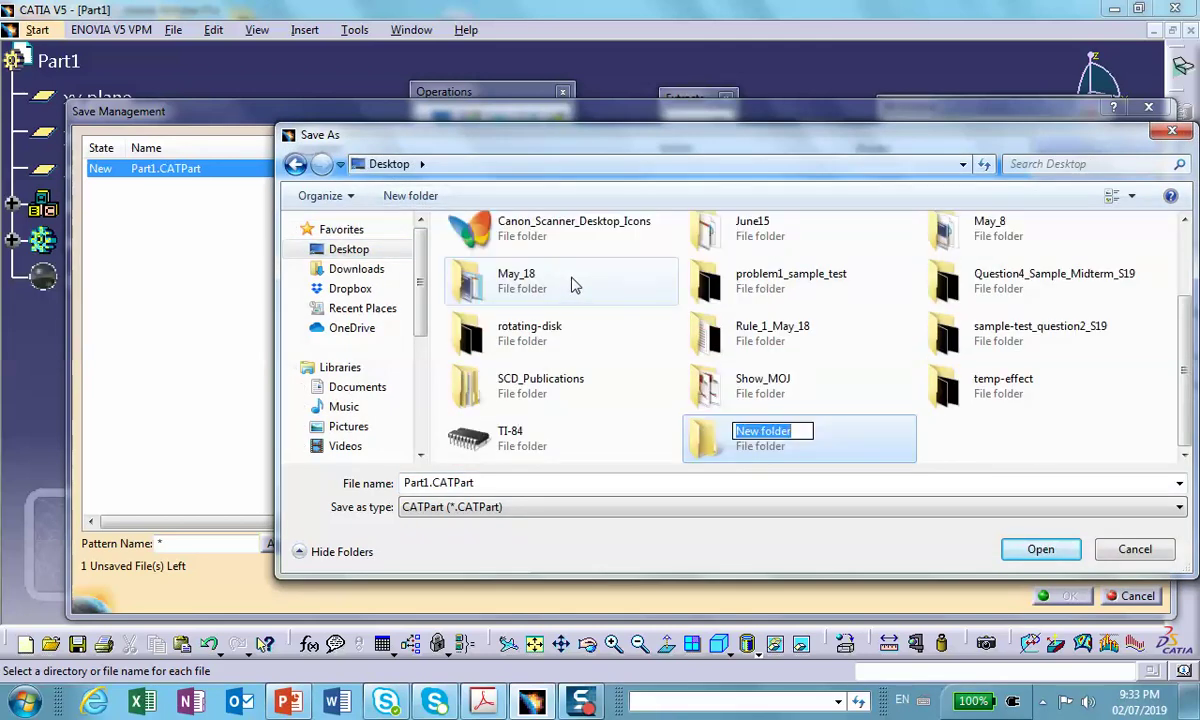
{"action": "type", "text": "problem2"}
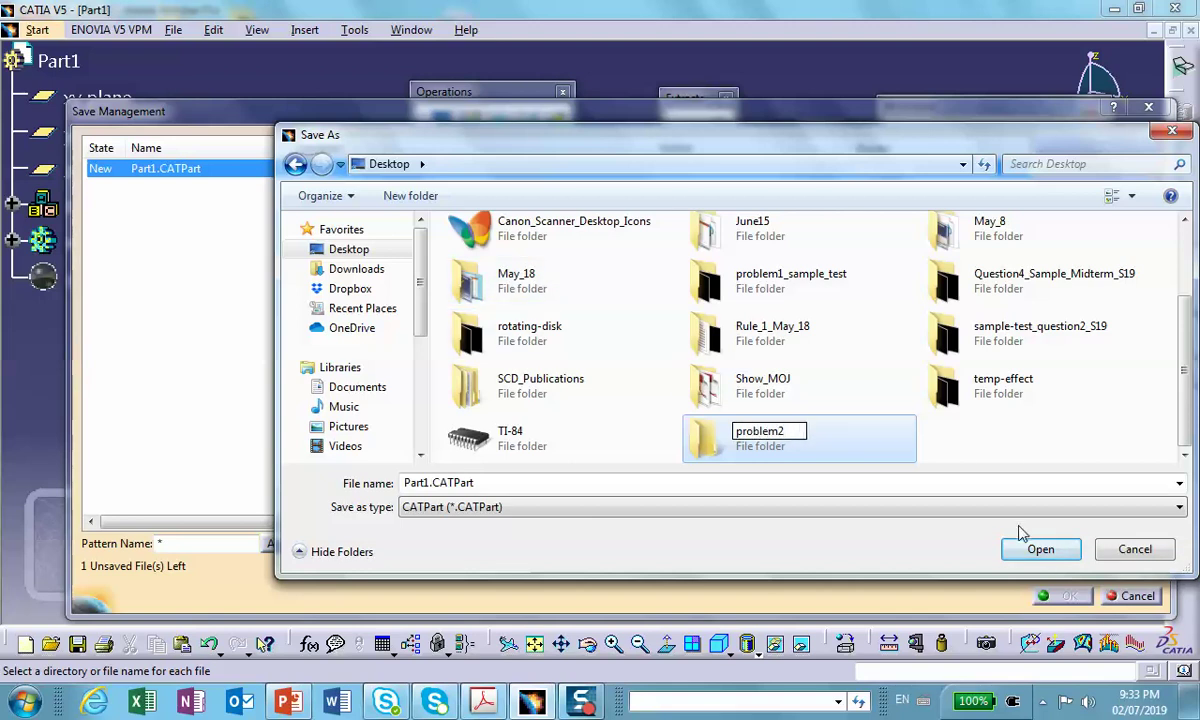
{"action": "left_click", "coordinate": [1040, 548]}
{"action": "left_click", "coordinate": [1040, 548]}
{"action": "left_click", "coordinate": [1040, 548]}
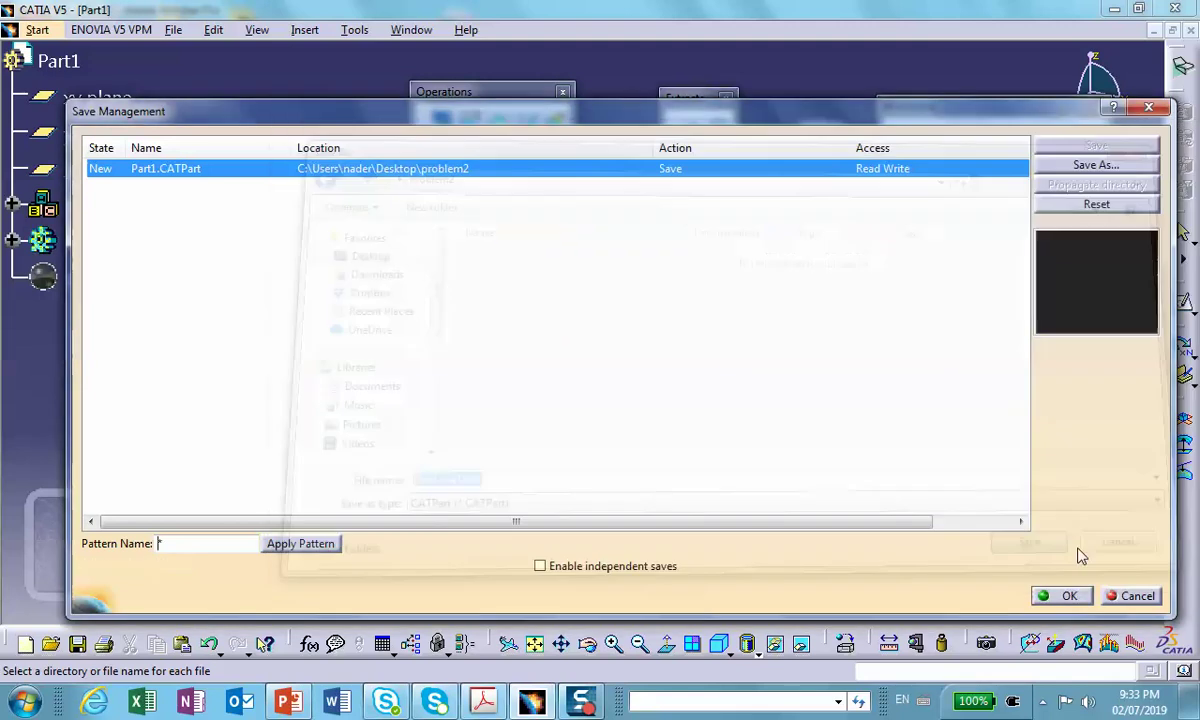
{"action": "left_click", "coordinate": [1060, 595]}
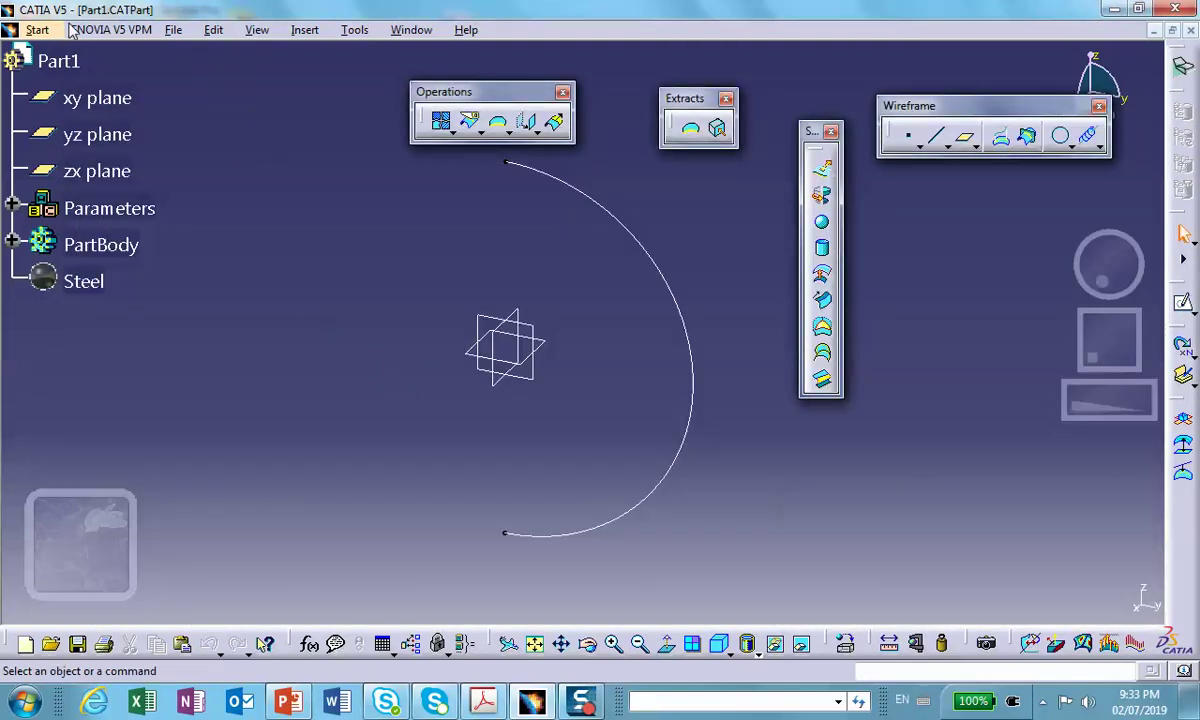
Start a Generative Structural Analysis with a Static Analysis case and move the mesh specification toolbar clear of the arc.
{"action": "left_click", "coordinate": [37, 30]}
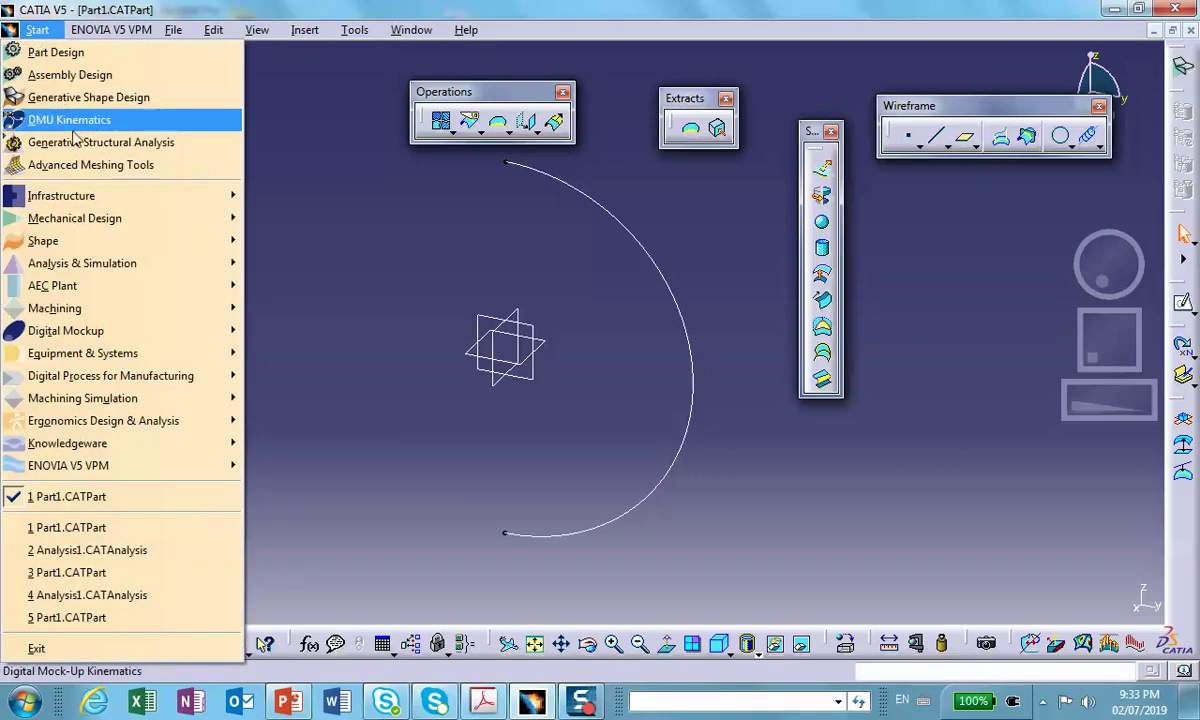
{"action": "mouse_move", "coordinate": [133, 266]}
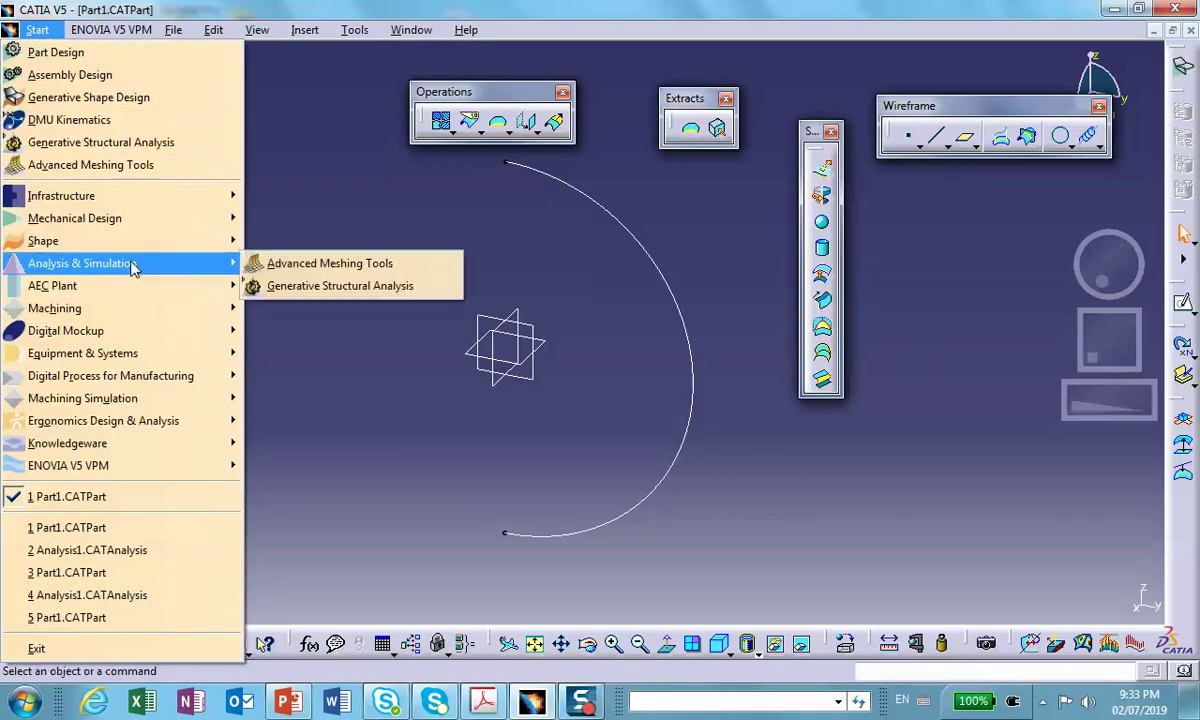
{"action": "left_click", "coordinate": [298, 289]}
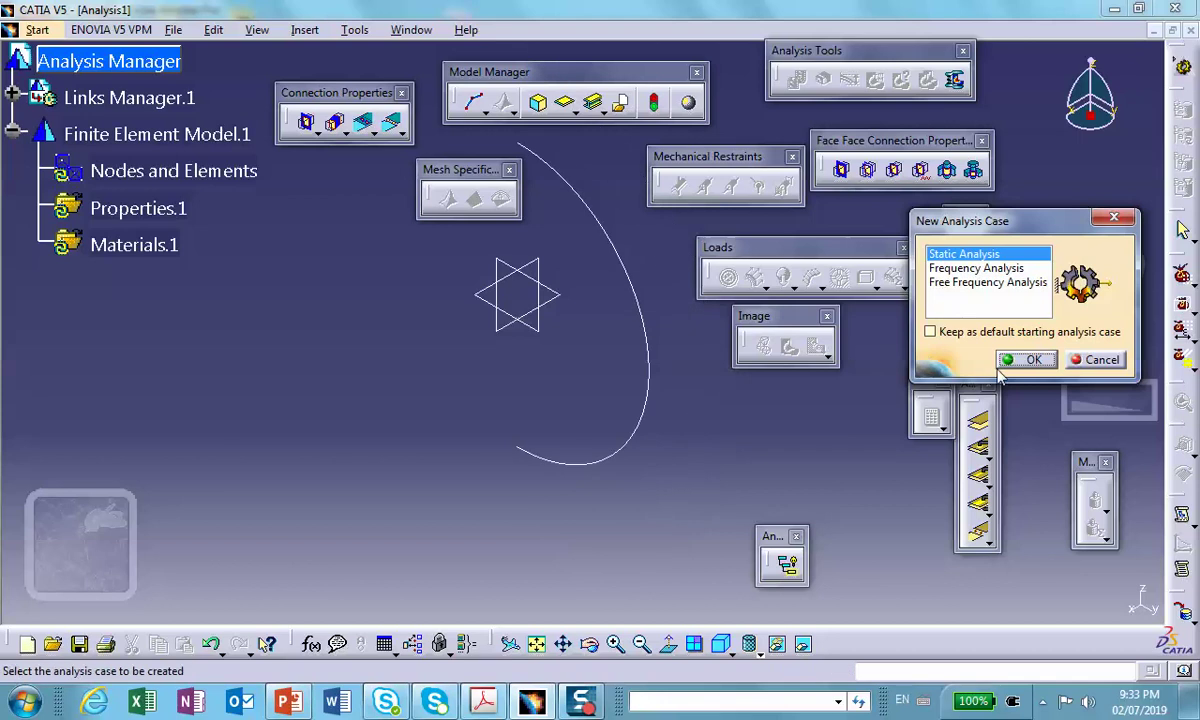
{"action": "left_click", "coordinate": [1040, 362]}
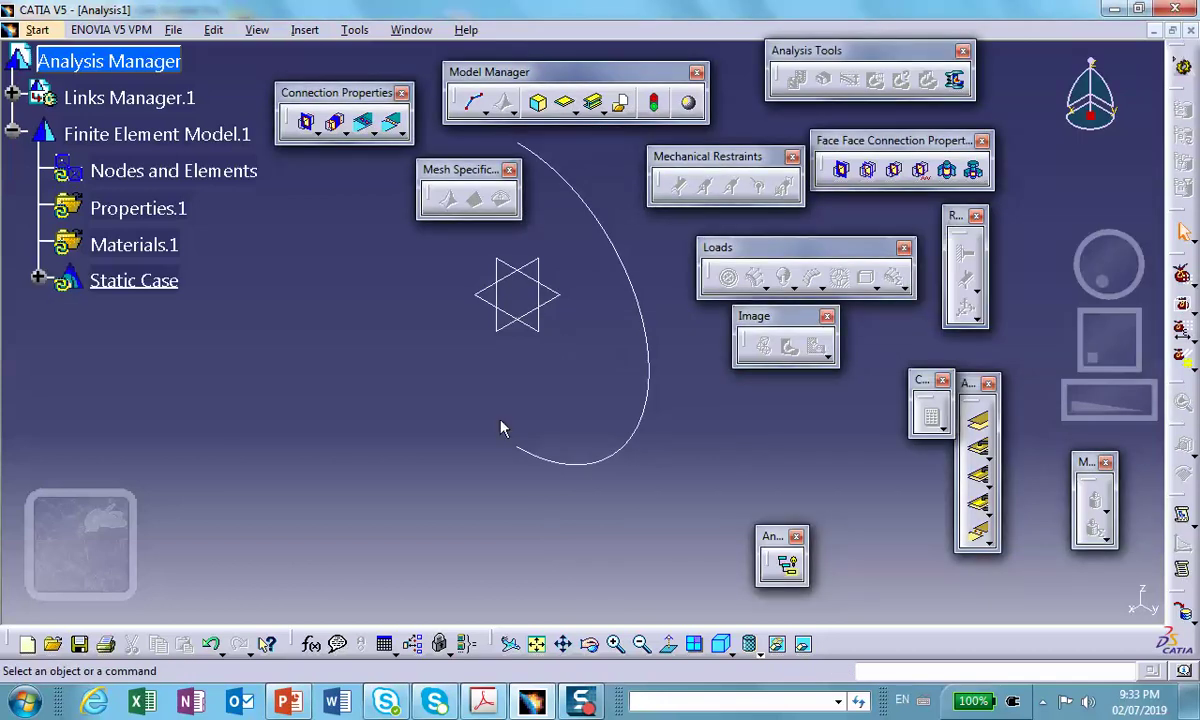
{"action": "left_click_drag", "start_coordinate": [422, 172], "coordinate": [342, 212]}
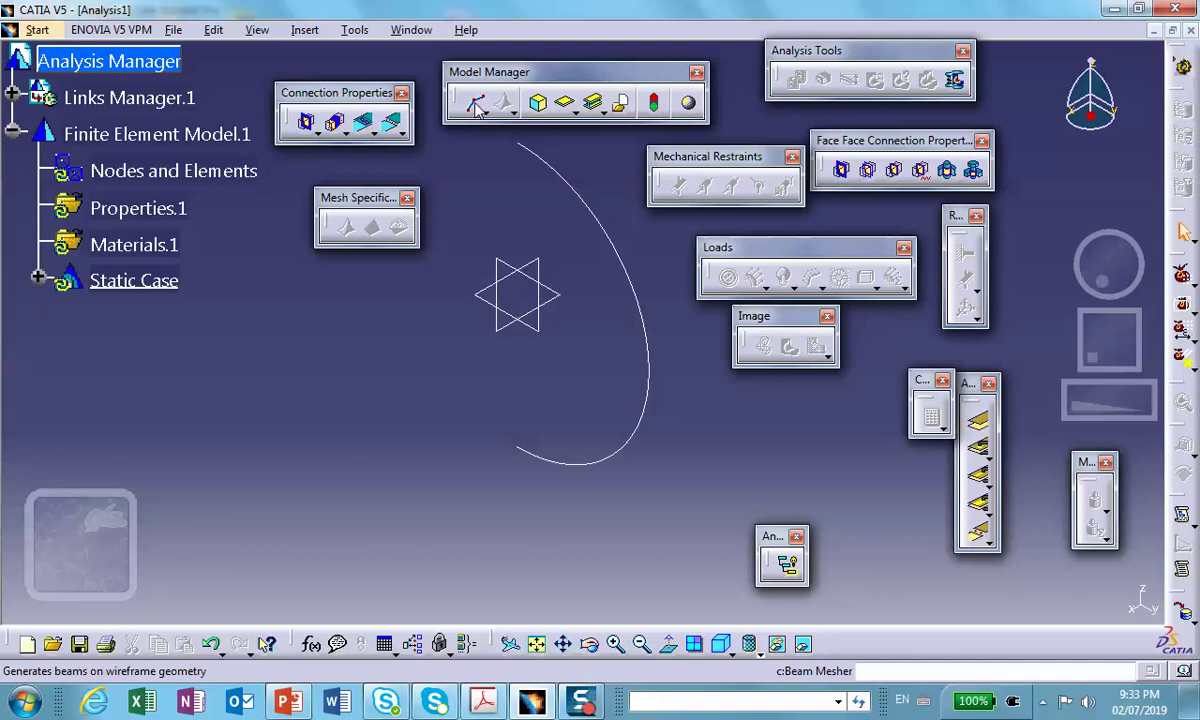
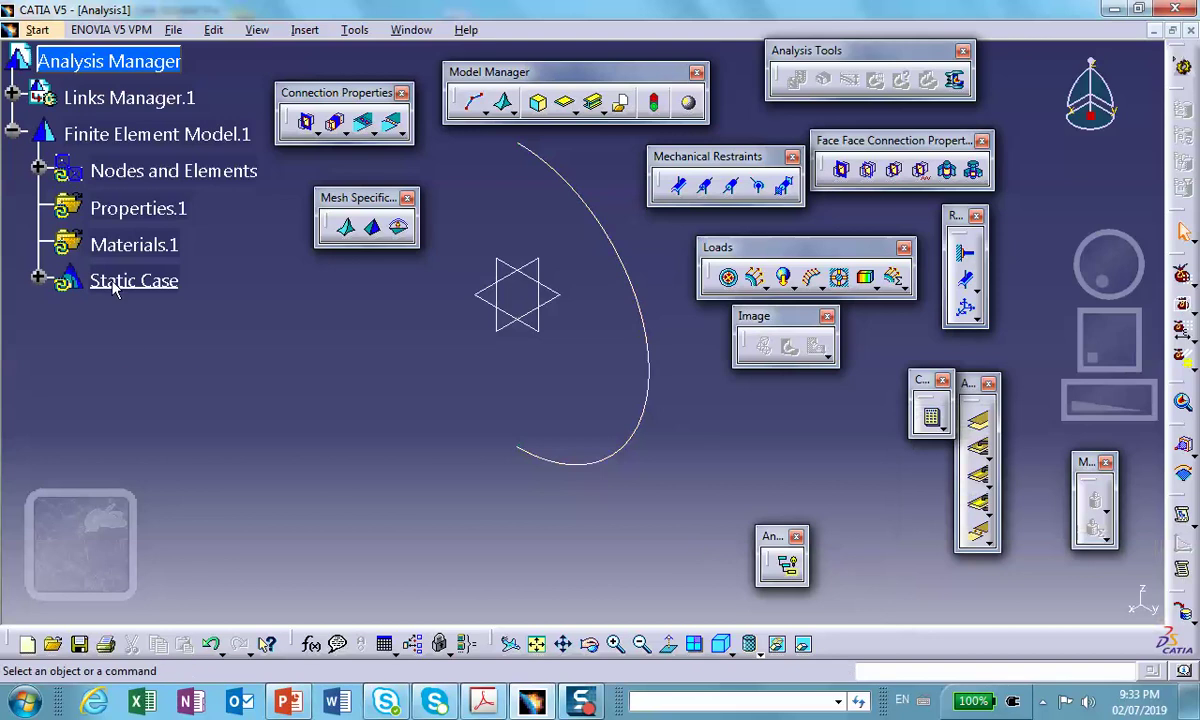
Generate the mesh visualization for Nodes and Elements, inspect the arc's nodes, and deactivate the mesh image.
{"action": "right_click", "coordinate": [125, 178]}
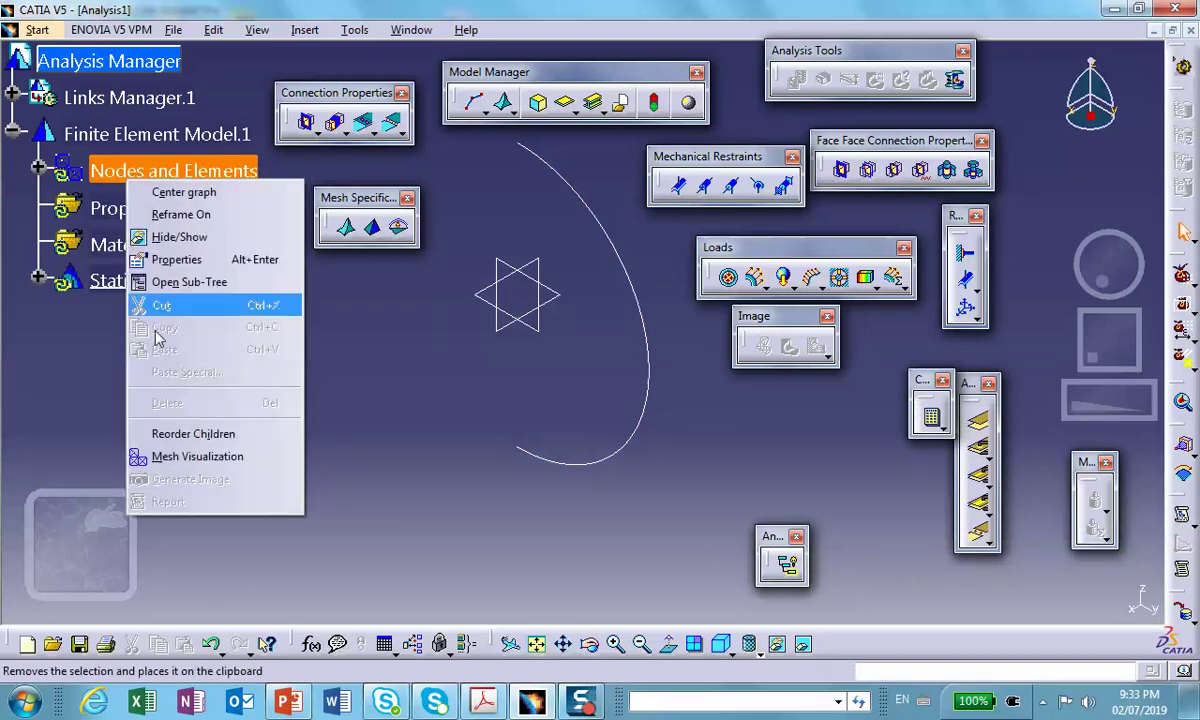
{"action": "left_click", "coordinate": [205, 456]}
{"action": "left_click", "coordinate": [590, 398]}
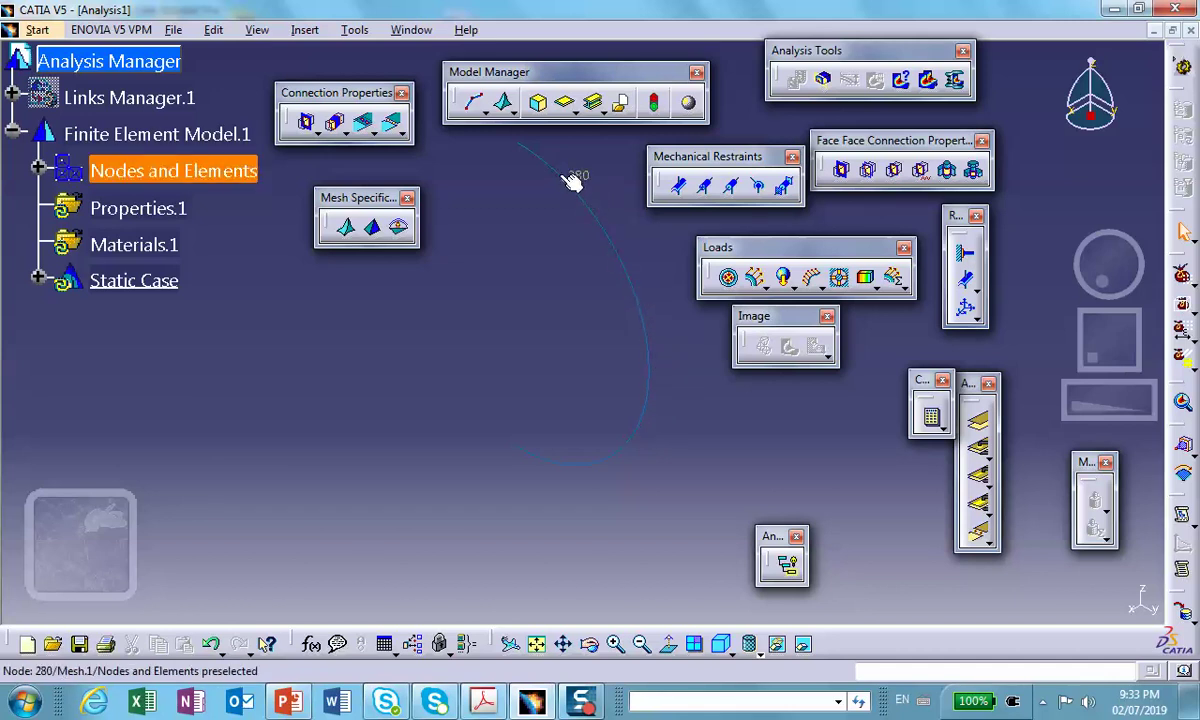
{"action": "left_click", "coordinate": [40, 170]}
{"action": "right_click", "coordinate": [140, 245]}
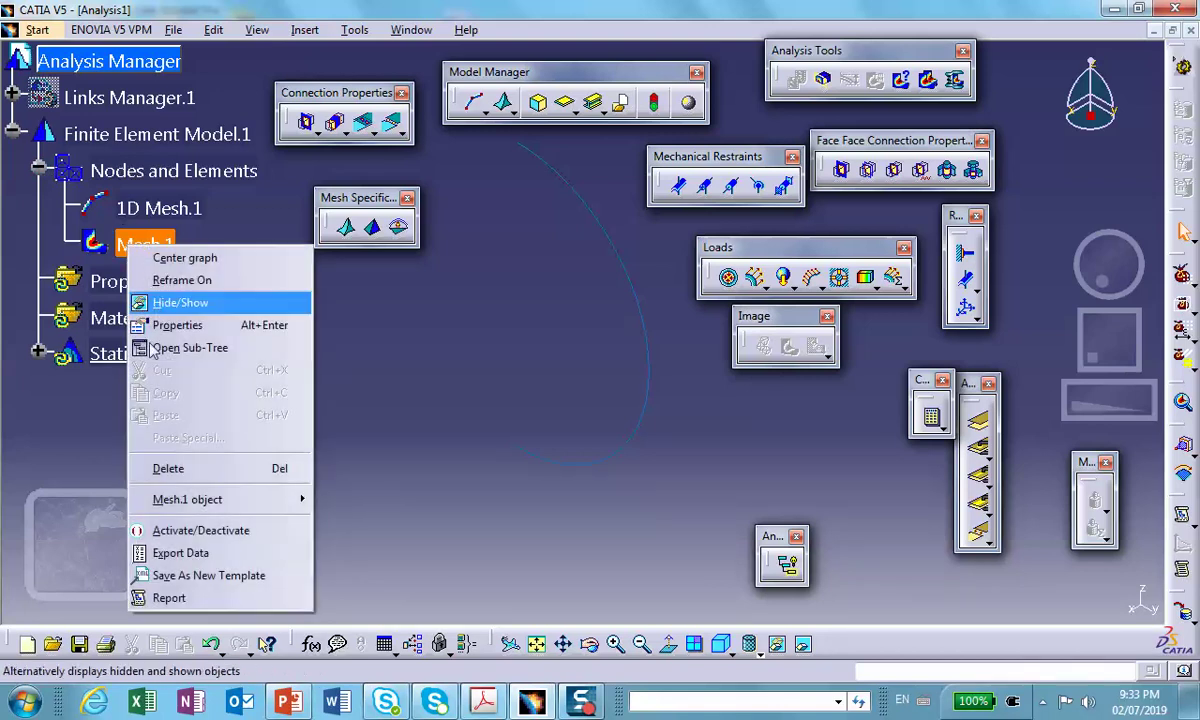
{"action": "left_click", "coordinate": [195, 530]}
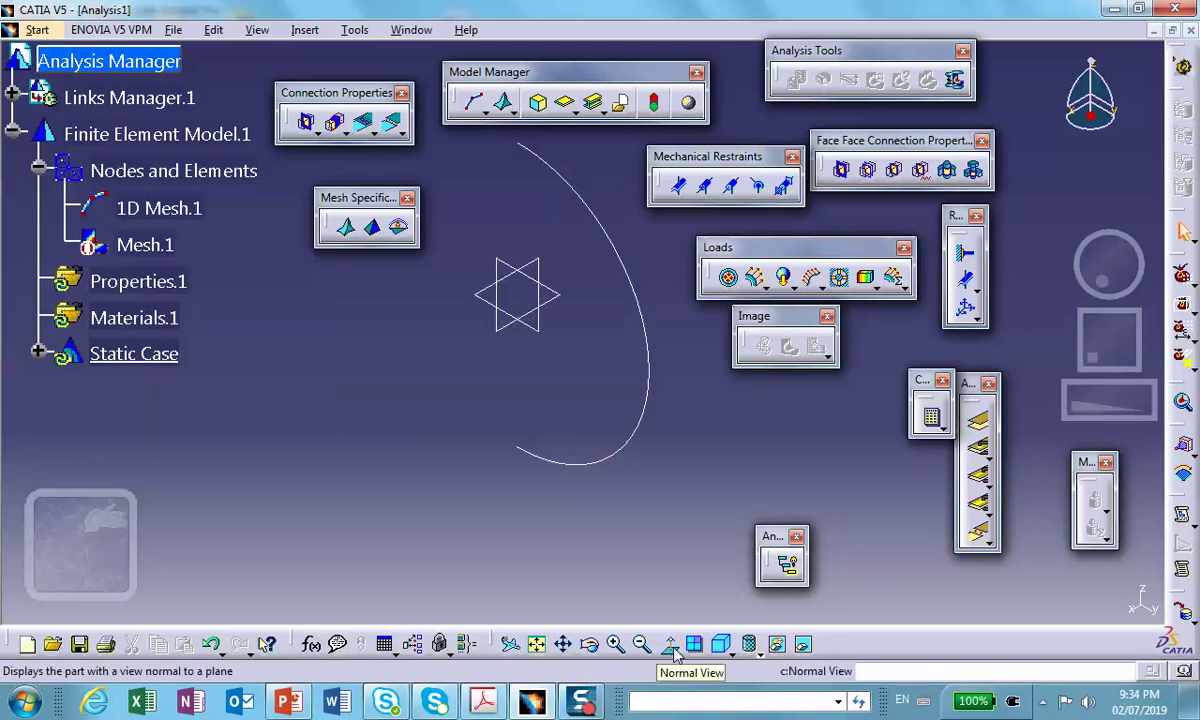
Create a 1D property of the Cylindrical beam type and set its section radius to 1 in.
{"action": "left_click", "coordinate": [729, 651]}
{"action": "left_click", "coordinate": [755, 567]}
{"action": "middle_click_drag", "start_coordinate": [530, 378], "coordinate": [510, 415]}
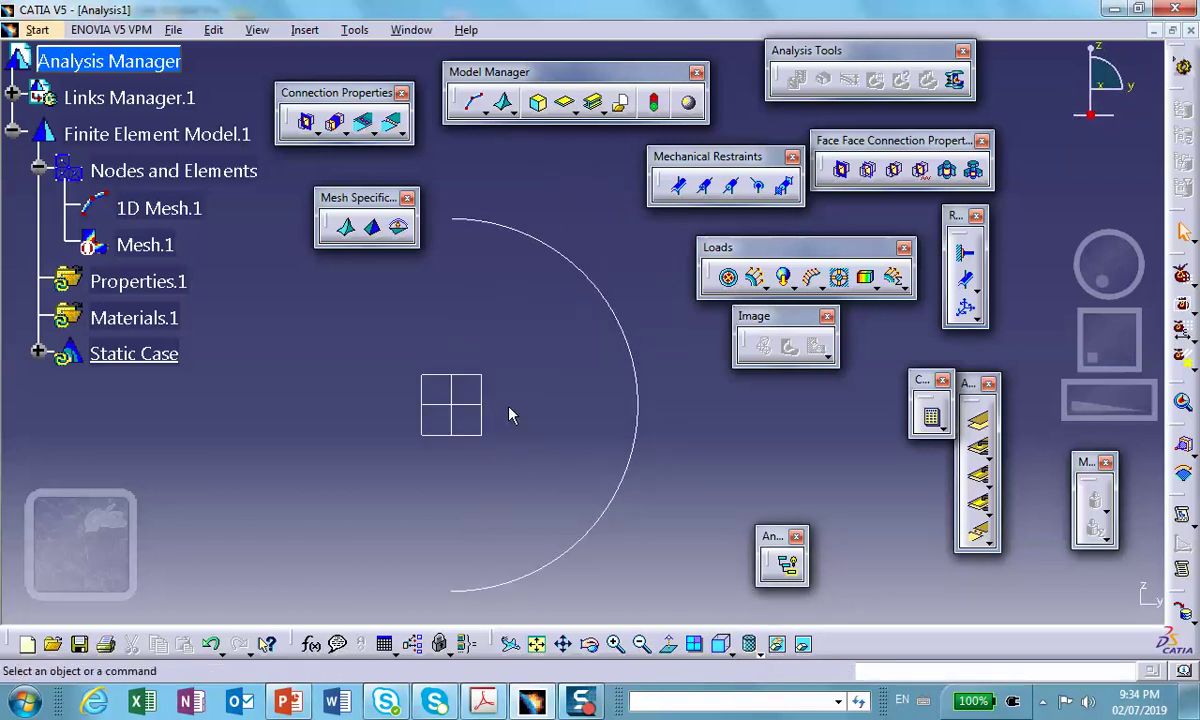
{"action": "left_click", "coordinate": [596, 110]}
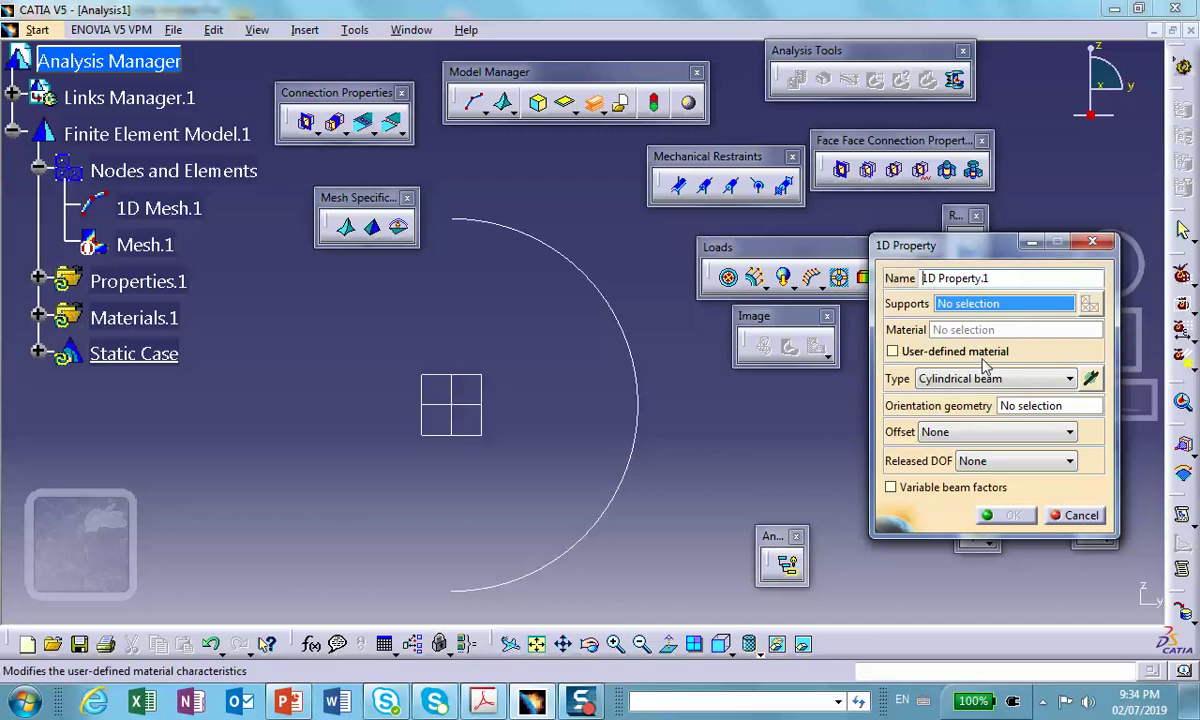
{"action": "left_click", "coordinate": [1041, 382]}
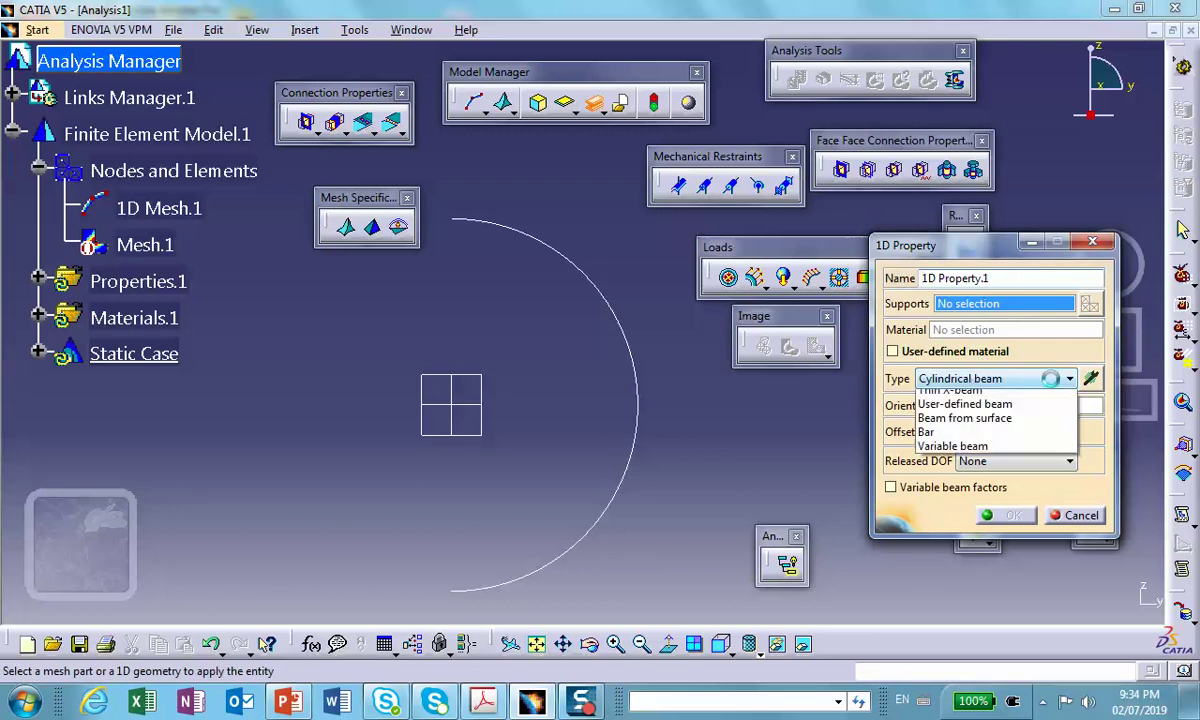
{"action": "left_click", "coordinate": [949, 399]}
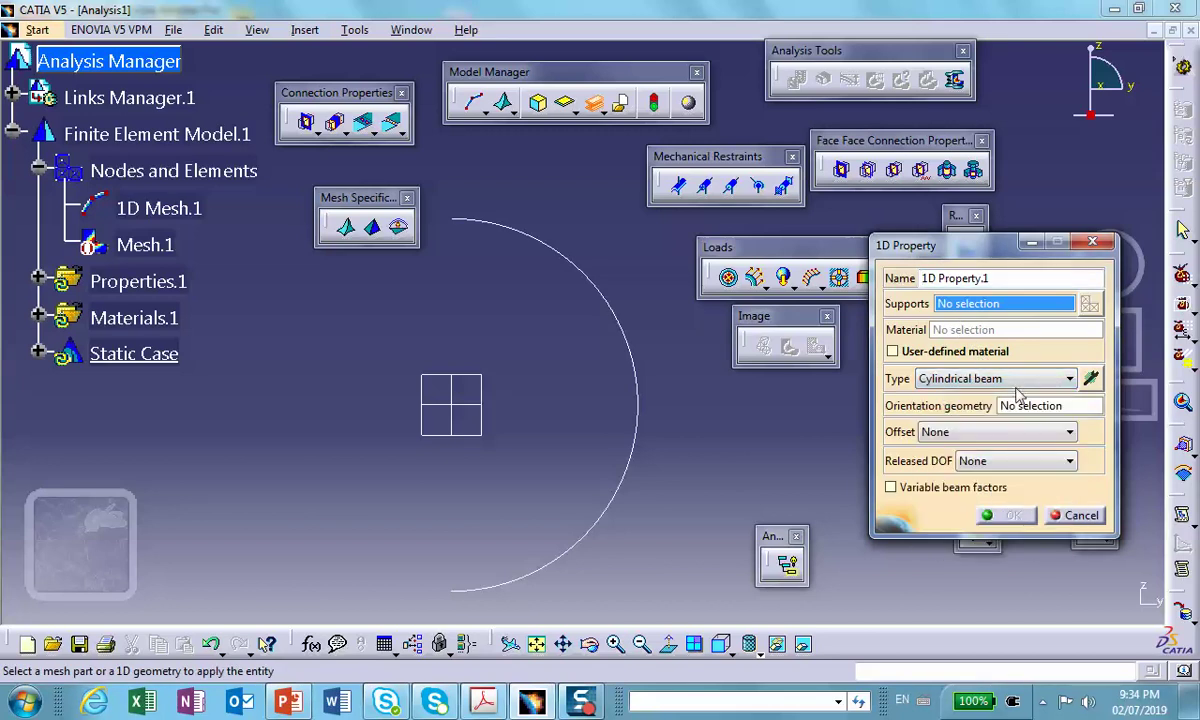
{"action": "left_click", "coordinate": [1090, 379]}
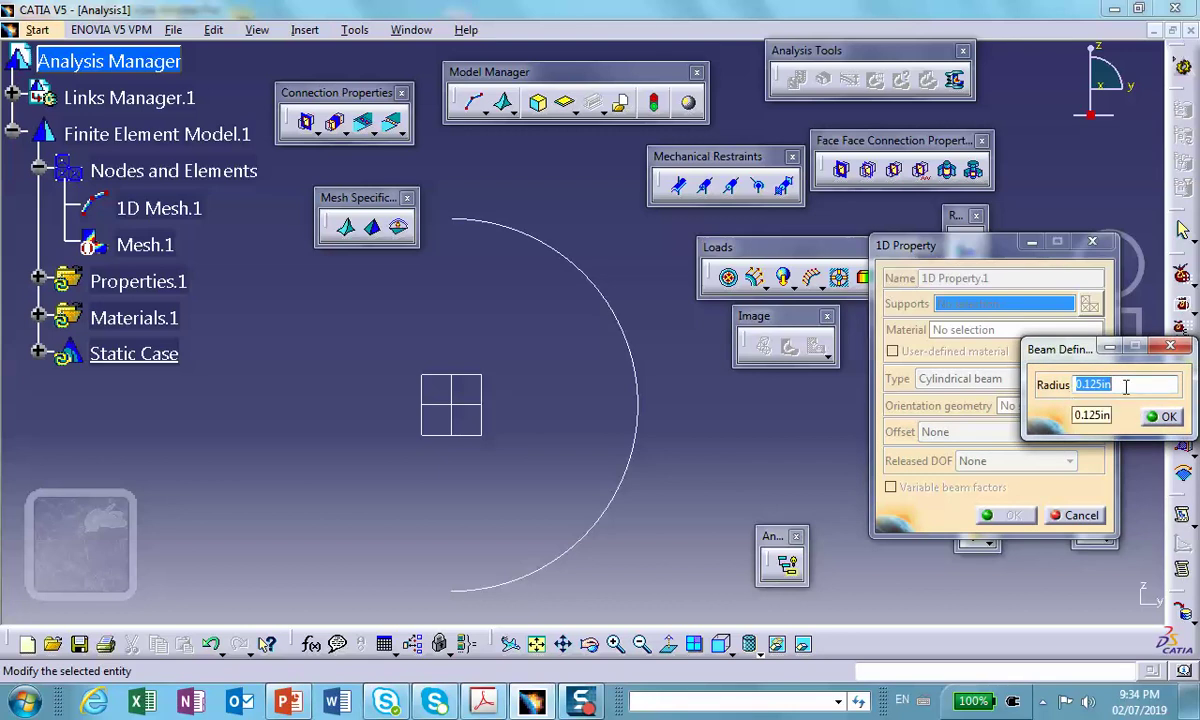
{"action": "left_click_drag", "start_coordinate": [1126, 384], "coordinate": [1069, 392]}
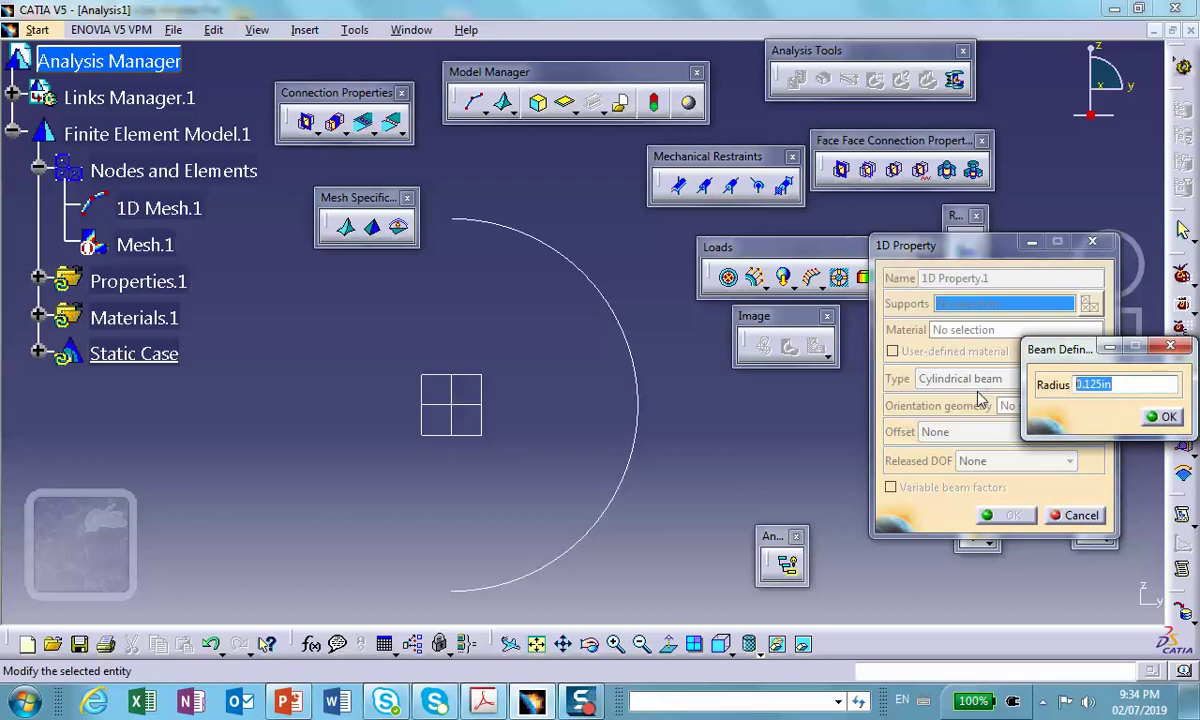
{"action": "type", "text": "1"}
{"action": "left_click", "coordinate": [1155, 415]}
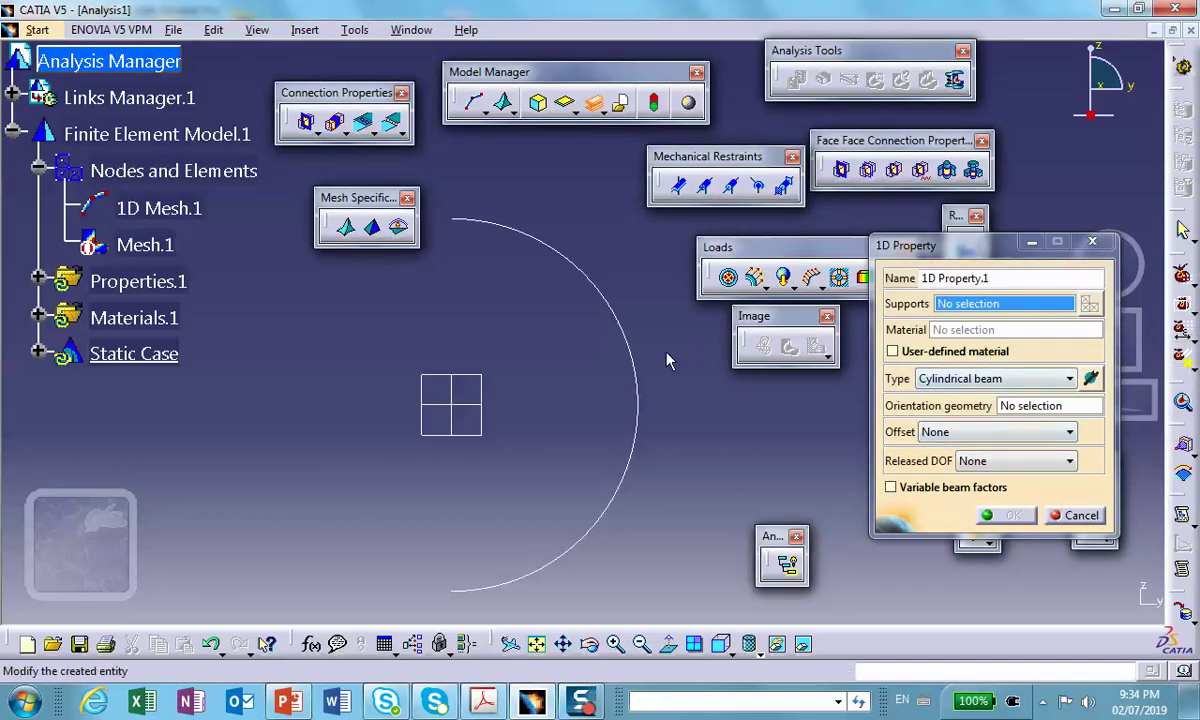
Assign the joined semicircular arc as the support of the 1D property, check the section orientation, and confirm the property.
{"action": "left_click", "coordinate": [641, 398]}
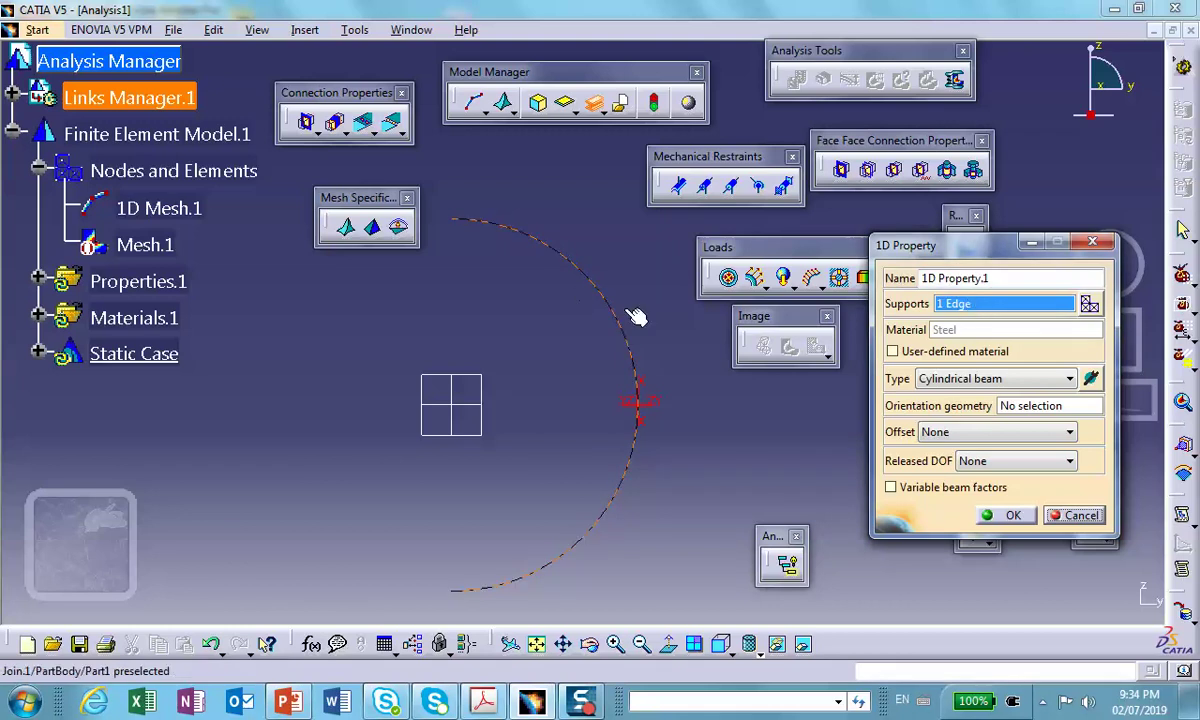
{"action": "middle_click_drag", "start_coordinate": [635, 316], "coordinate": [650, 458]}
{"action": "middle_click_drag", "start_coordinate": [549, 300], "coordinate": [600, 408]}
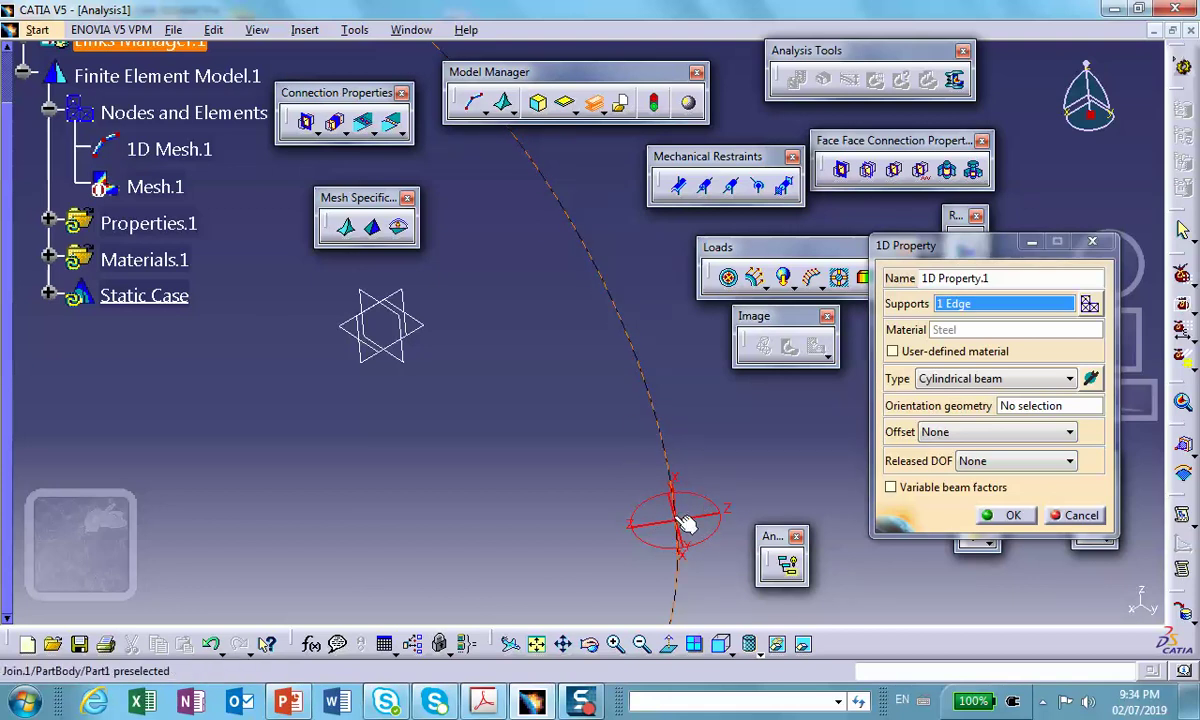
{"action": "middle_click_drag", "start_coordinate": [600, 410], "coordinate": [566, 527]}
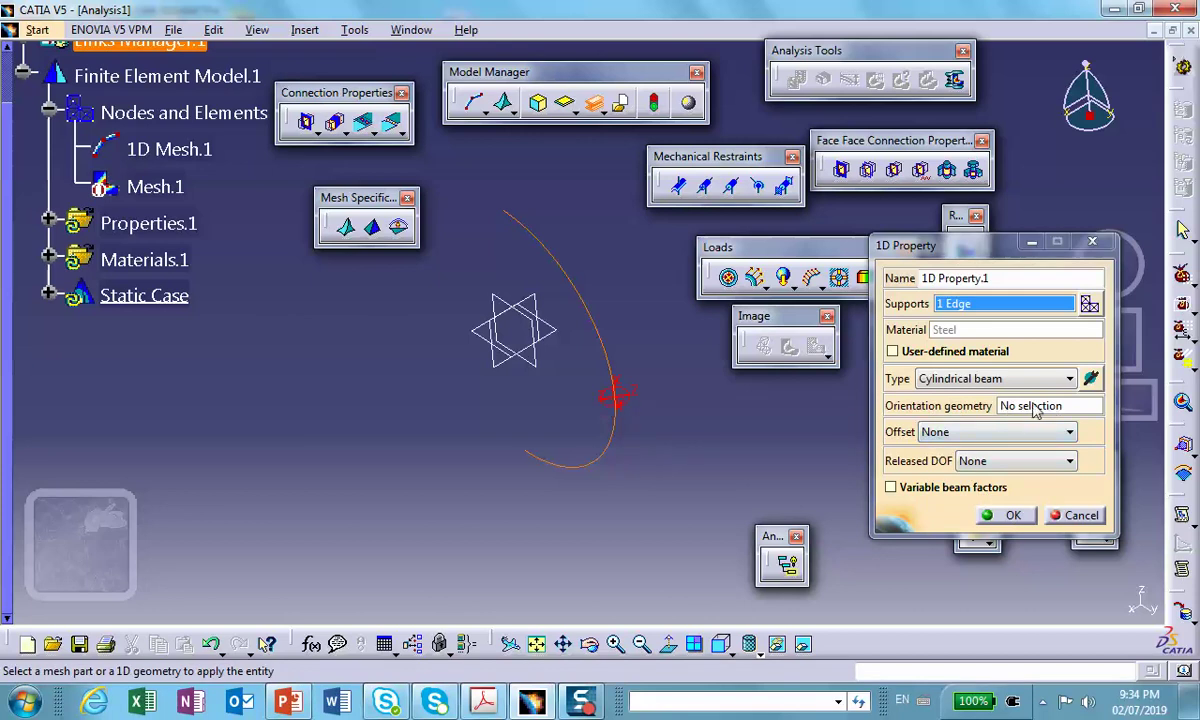
{"action": "left_click", "coordinate": [1012, 516]}
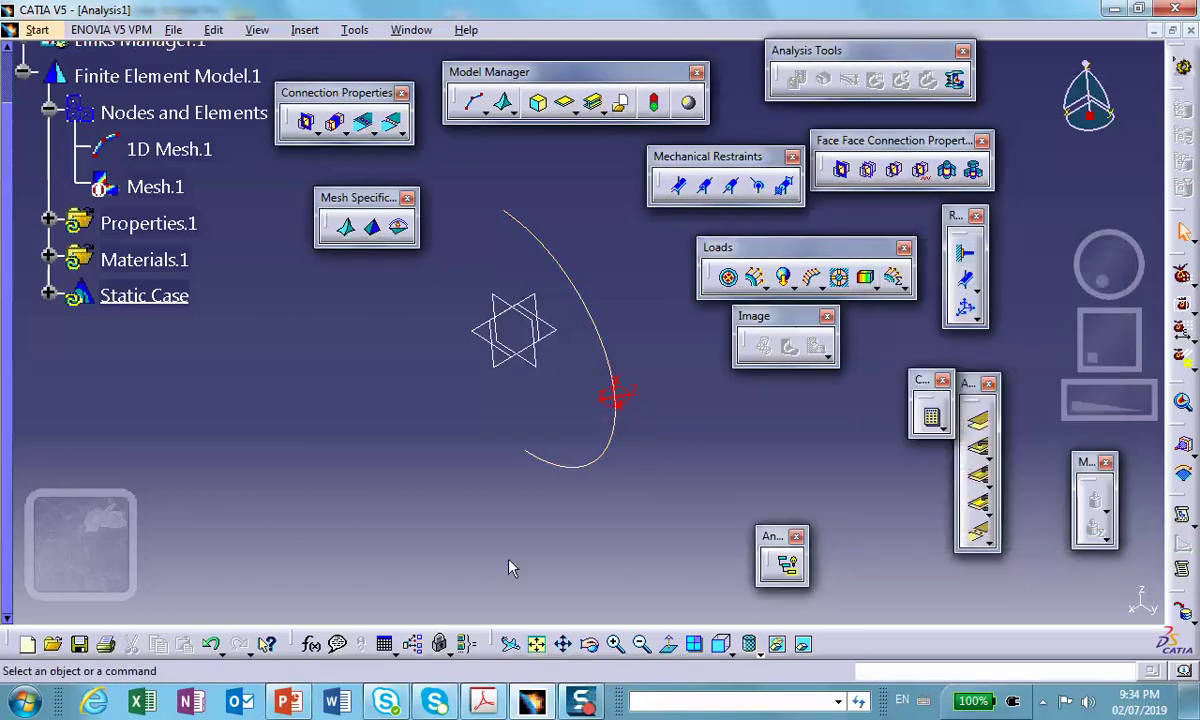
Start a user-defined restraint and assign the arc's lower and upper end vertices as its supports.
{"action": "middle_click_drag", "start_coordinate": [592, 556], "coordinate": [560, 508]}
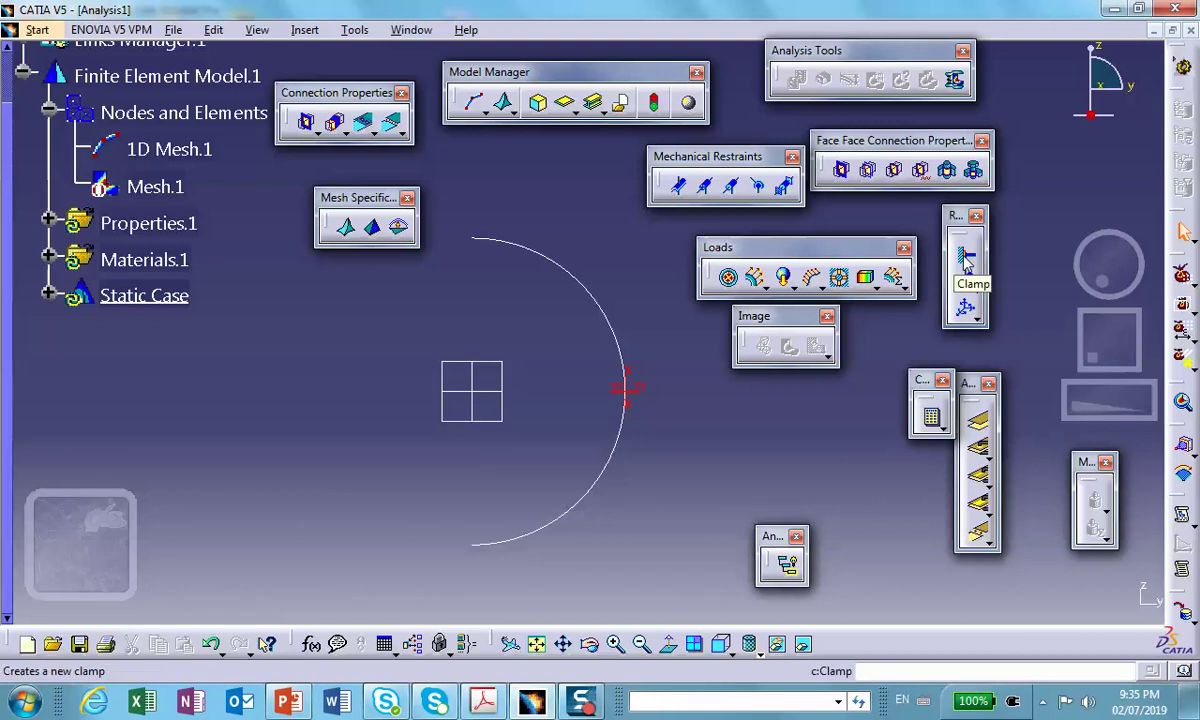
{"action": "left_click", "coordinate": [967, 311]}
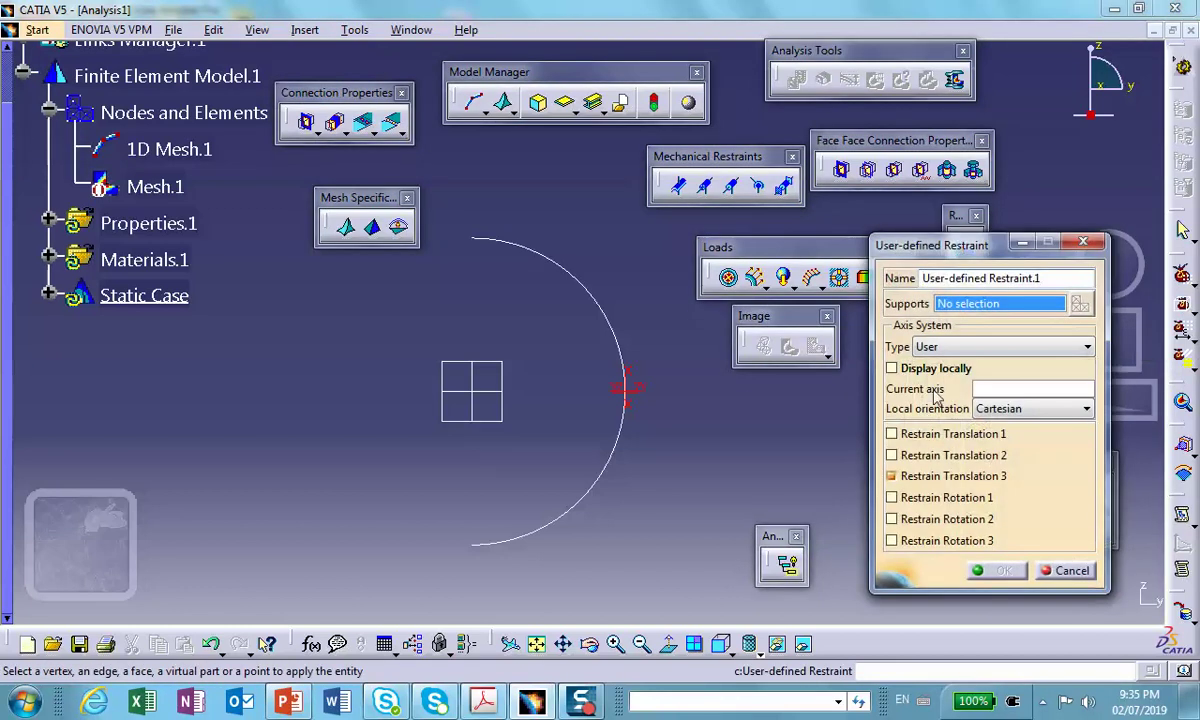
{"action": "left_click", "coordinate": [476, 549]}
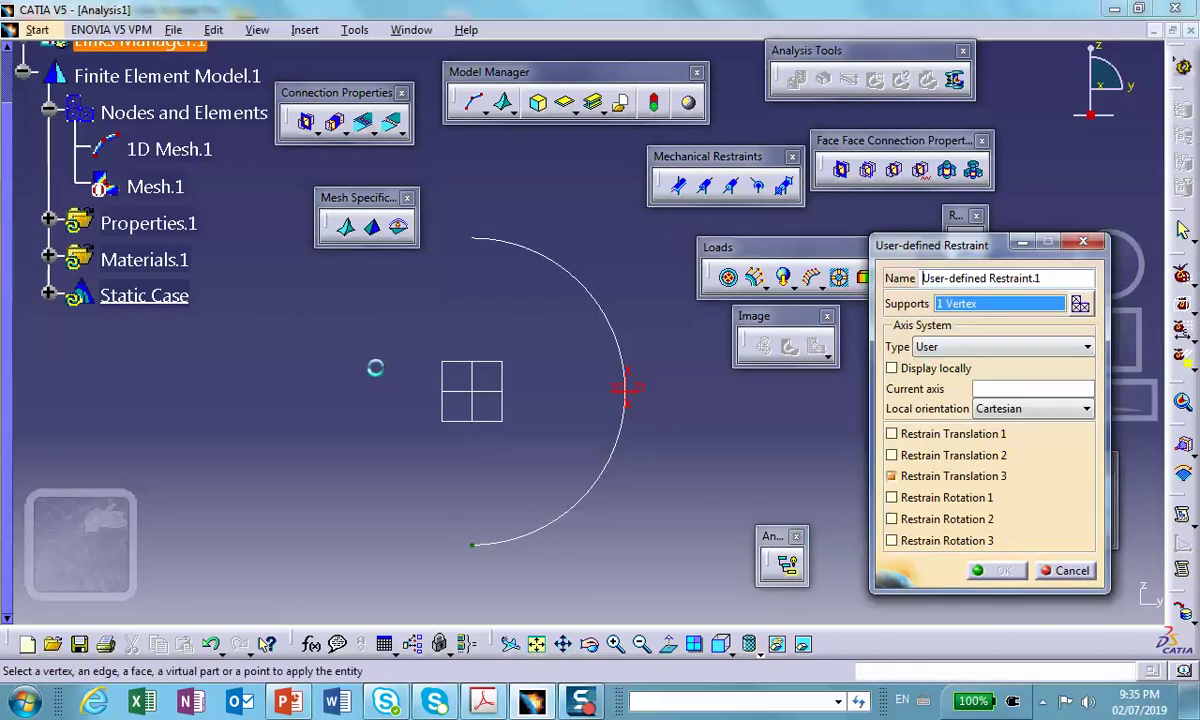
{"action": "left_click", "coordinate": [473, 238]}
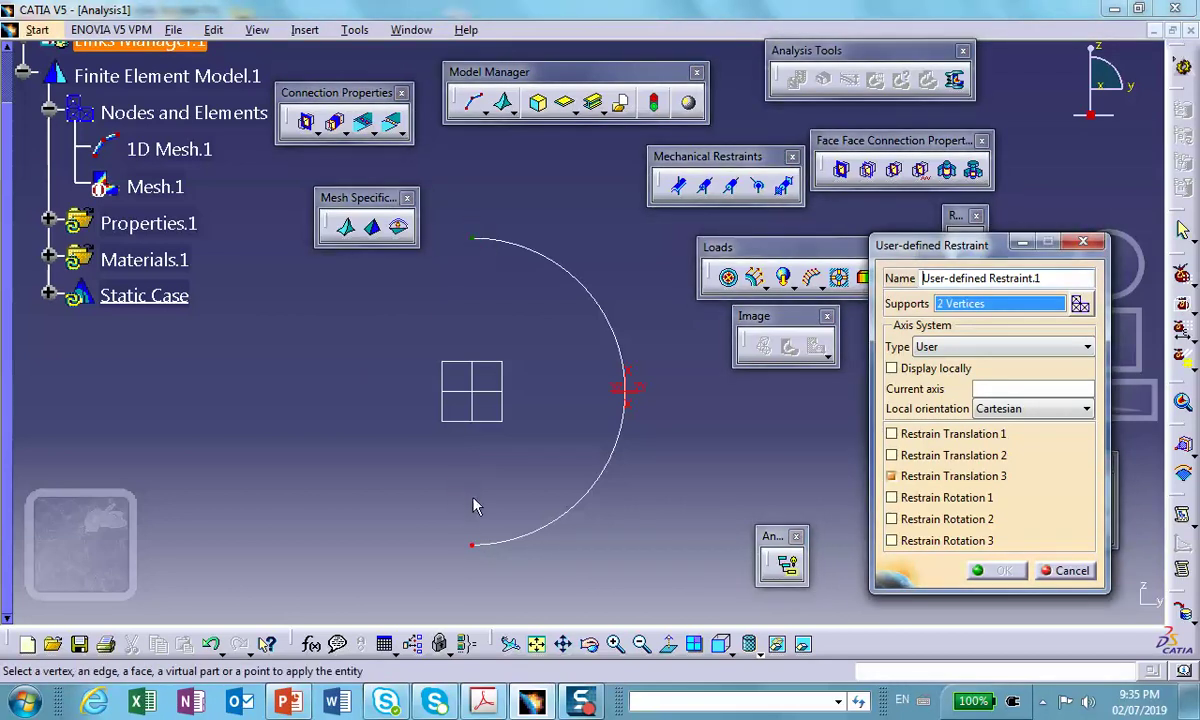
Restrain only Translation 2, Rotation 1 and Rotation 3 for the two end vertices.
{"action": "left_click", "coordinate": [891, 433]}
{"action": "left_click", "coordinate": [891, 455]}
{"action": "left_click", "coordinate": [891, 476]}
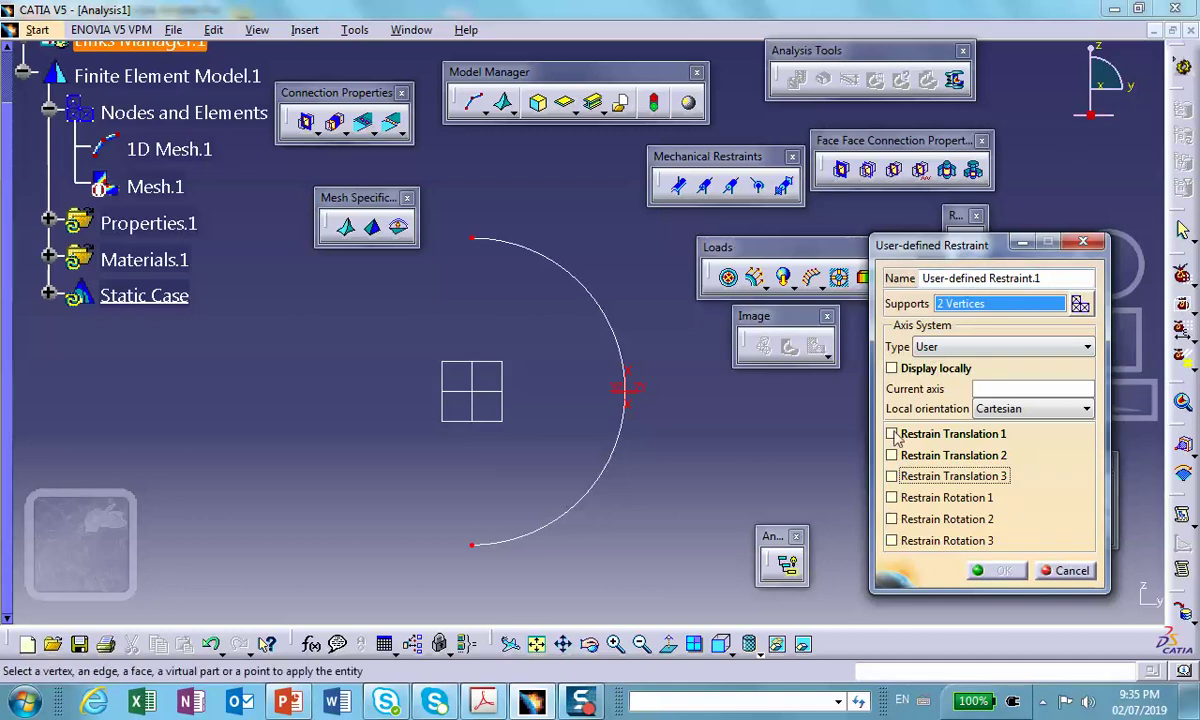
{"action": "left_click", "coordinate": [892, 456]}
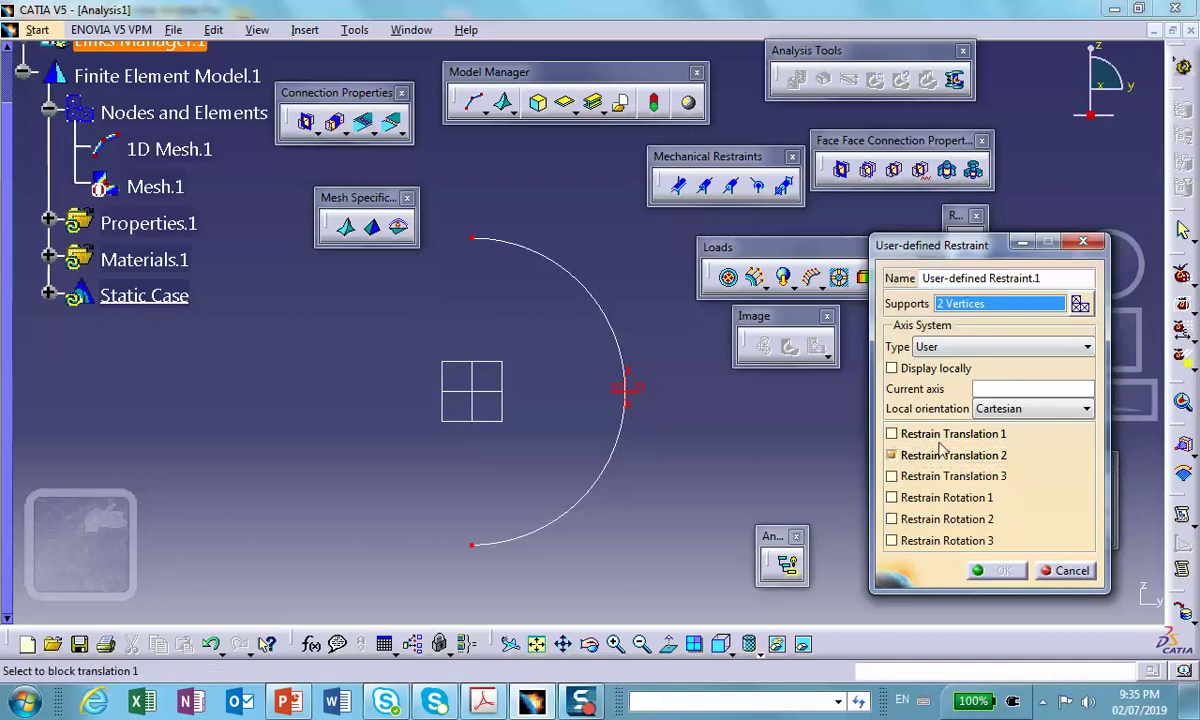
{"action": "left_click", "coordinate": [891, 497]}
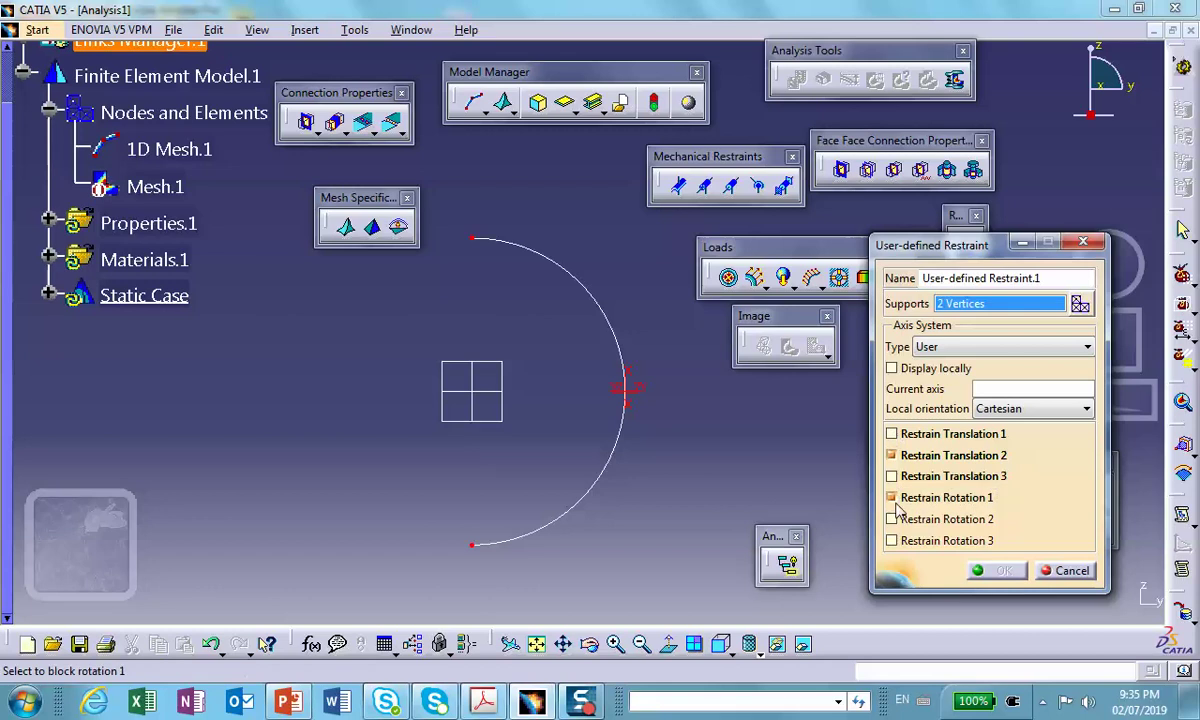
{"action": "left_click", "coordinate": [893, 498]}
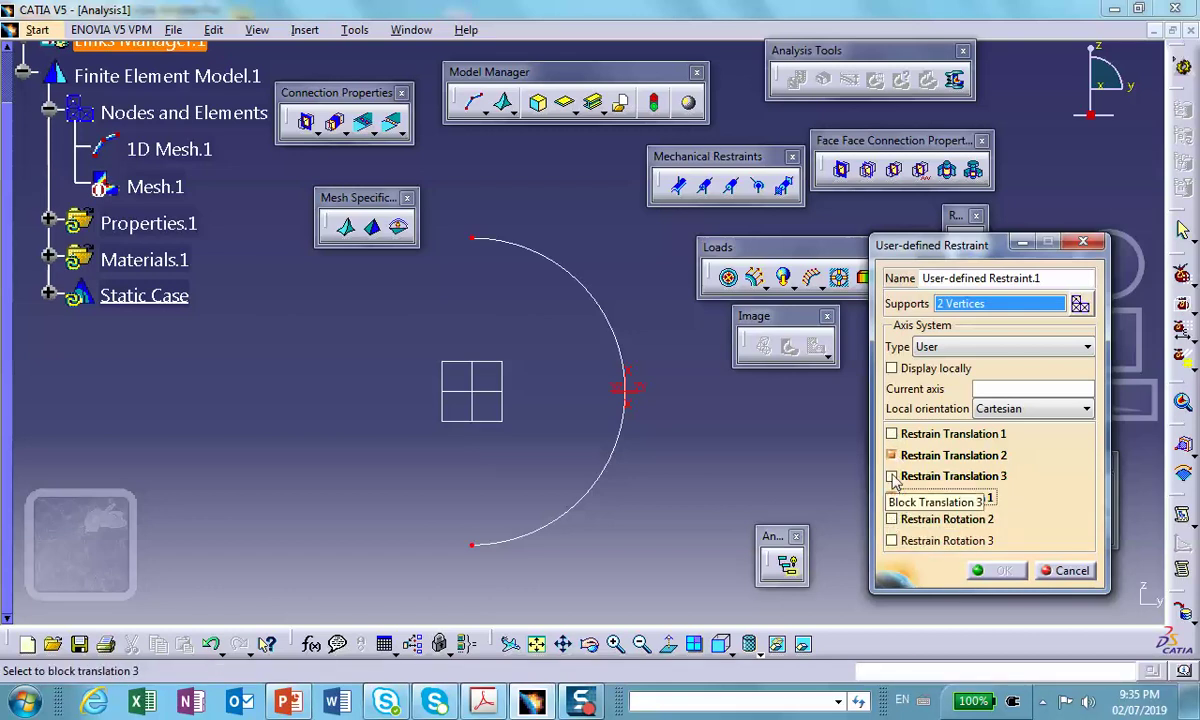
{"action": "left_click", "coordinate": [892, 540]}
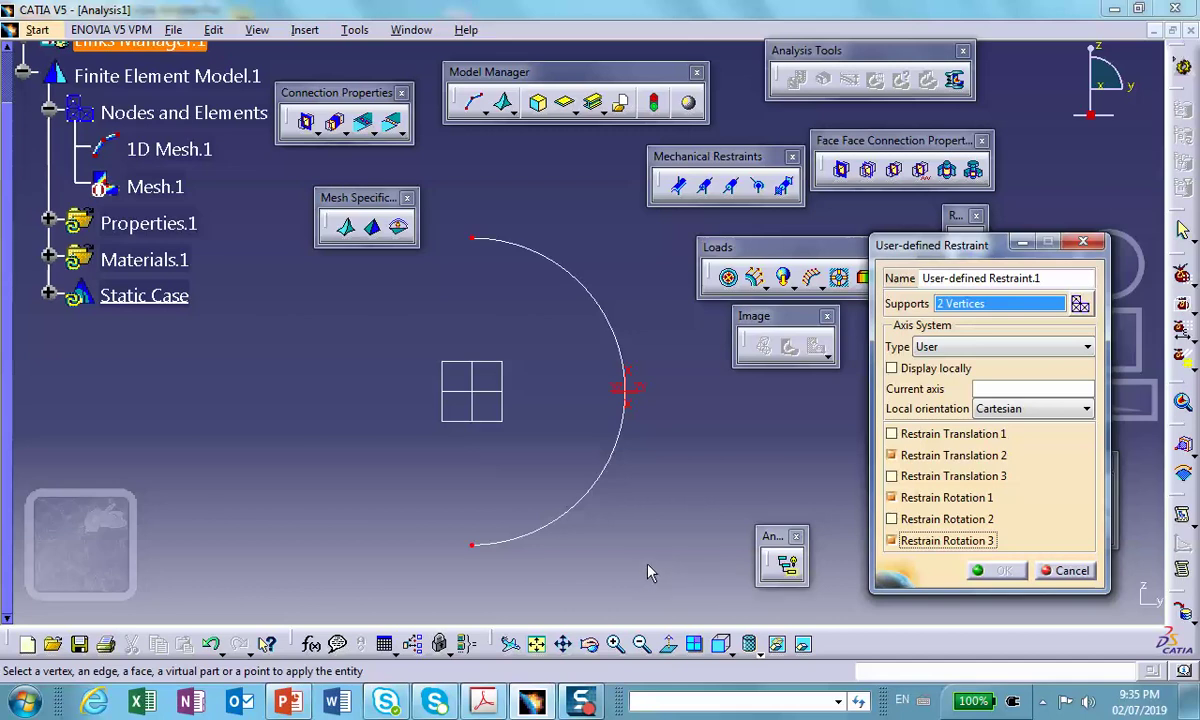
Set the restraint's axis system type to Global and confirm the user-defined restraint.
{"action": "left_click", "coordinate": [1024, 348]}
{"action": "left_click", "coordinate": [960, 365]}
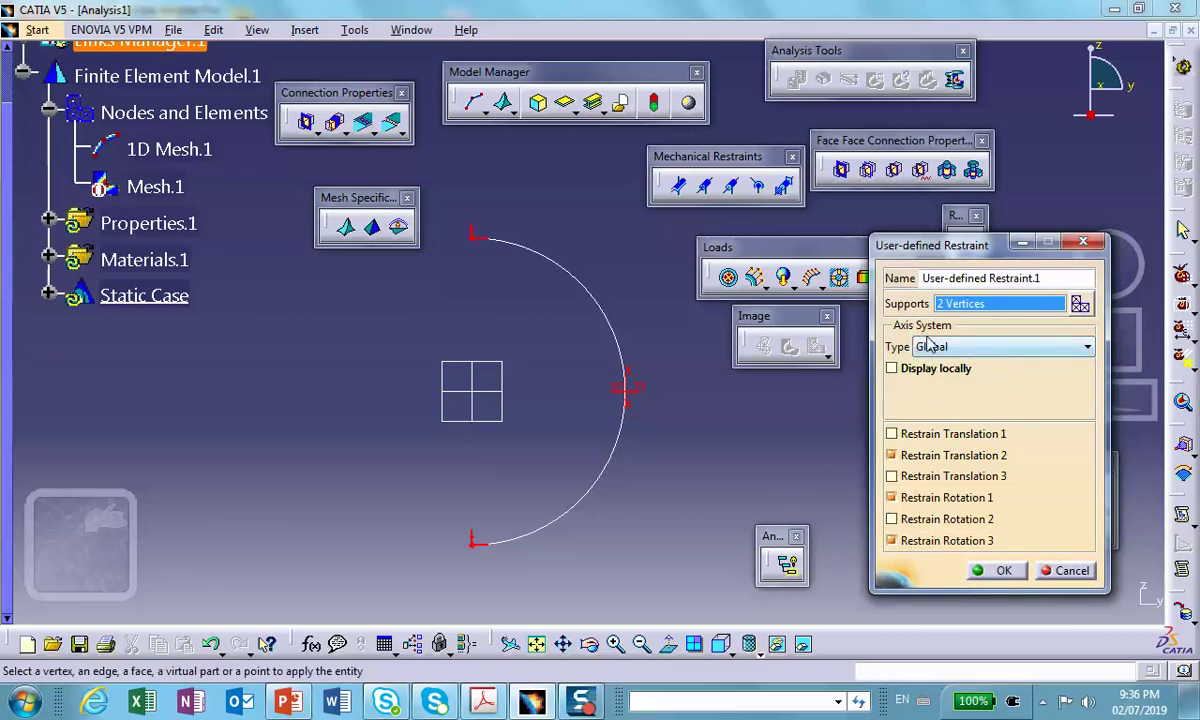
{"action": "left_click", "coordinate": [1003, 571]}
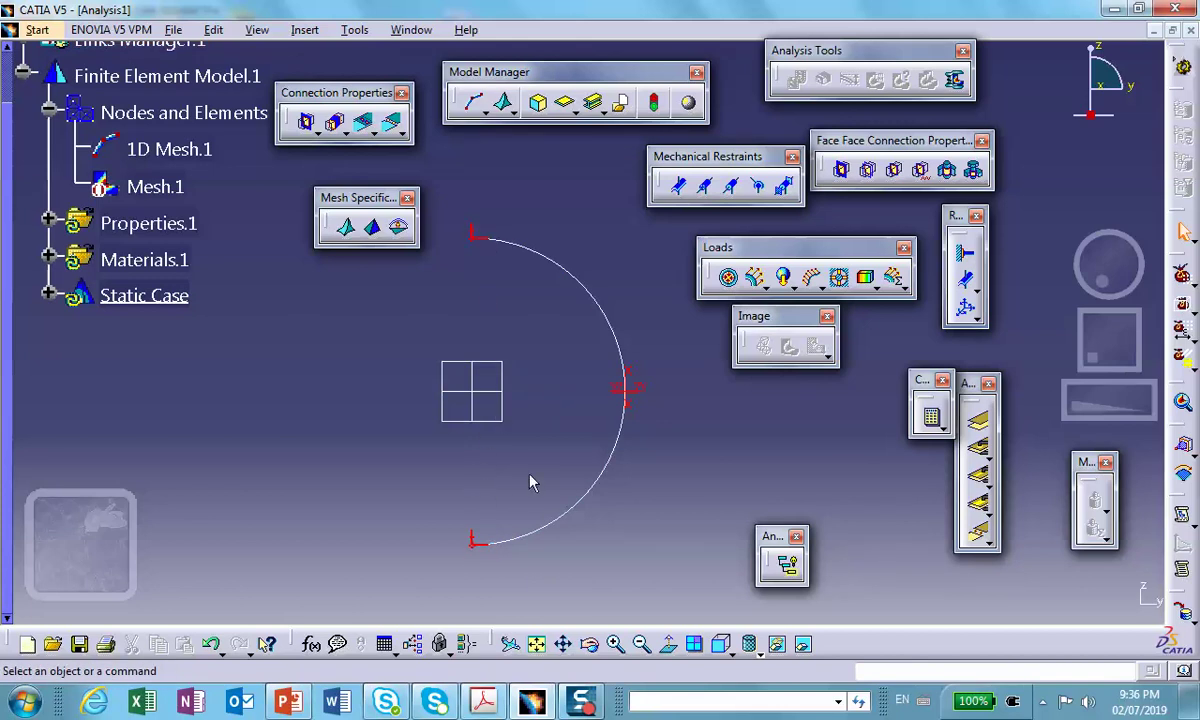
Expand the Static Case restraints and hide the user-defined restraint that holds both ends of the arc.
{"action": "middle_click_drag", "start_coordinate": [565, 425], "coordinate": [632, 370]}
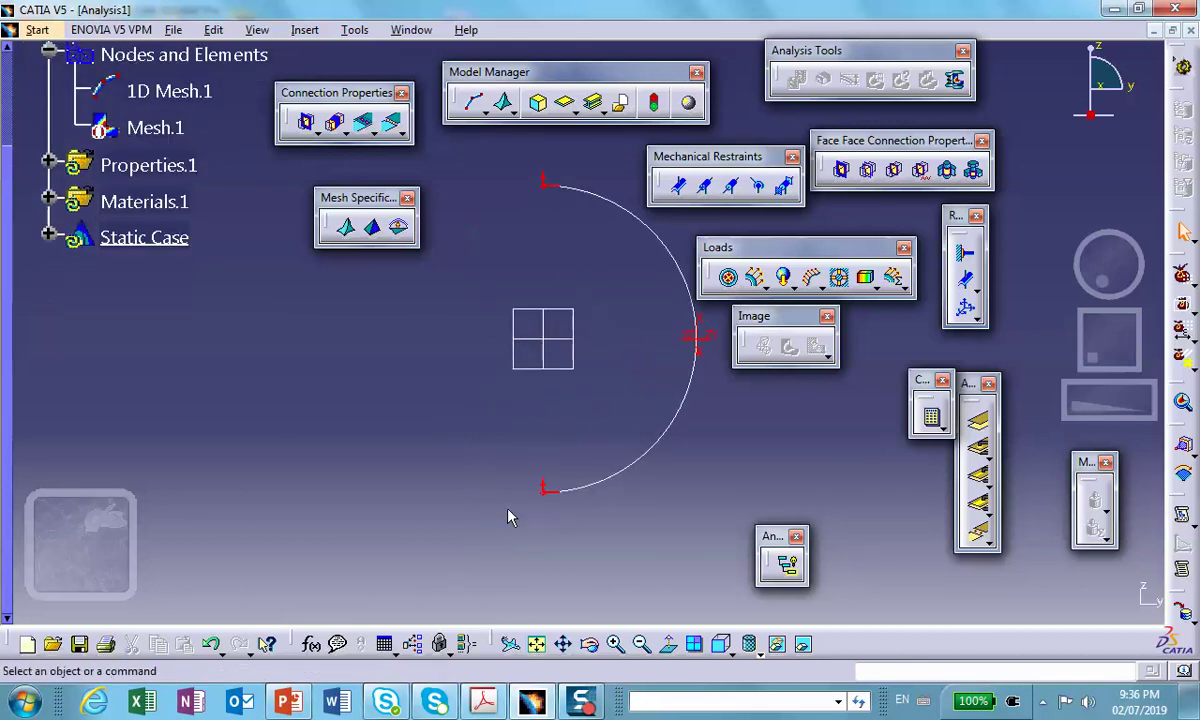
{"action": "middle_click", "coordinate": [557, 558]}
{"action": "middle_click", "coordinate": [531, 461]}
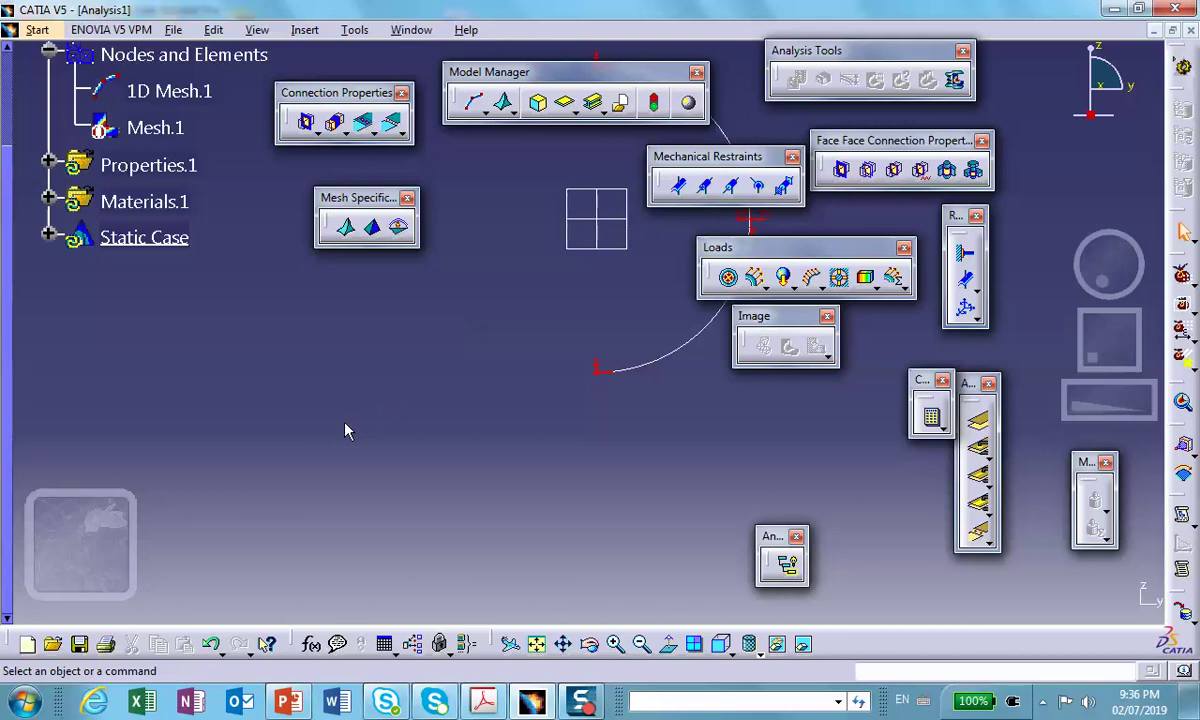
{"action": "middle_click_drag", "start_coordinate": [504, 348], "coordinate": [403, 380]}
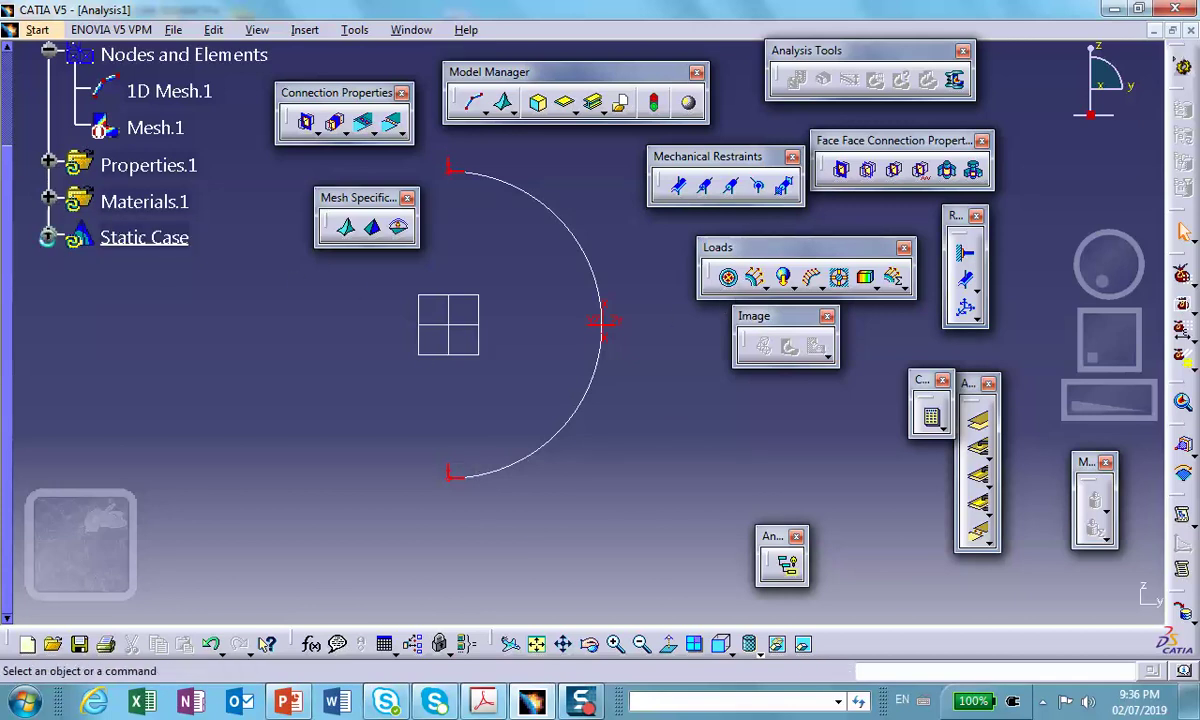
{"action": "left_click", "coordinate": [48, 237]}
{"action": "right_click", "coordinate": [172, 278]}
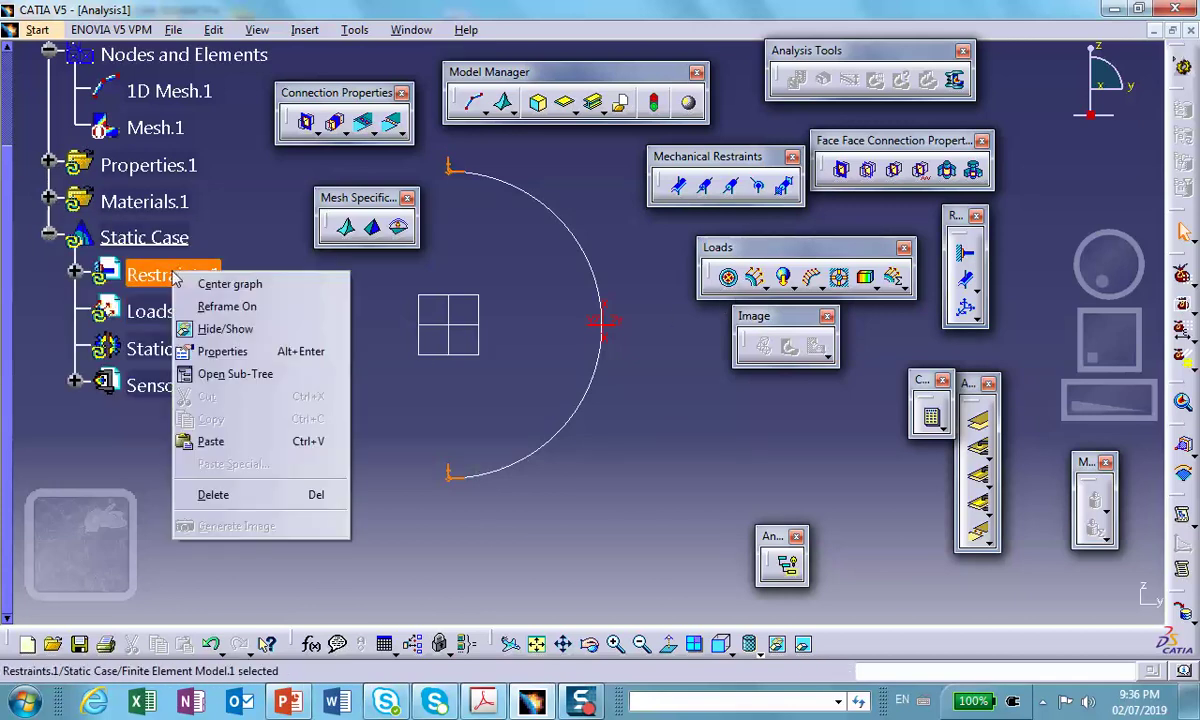
{"action": "left_click", "coordinate": [71, 264]}
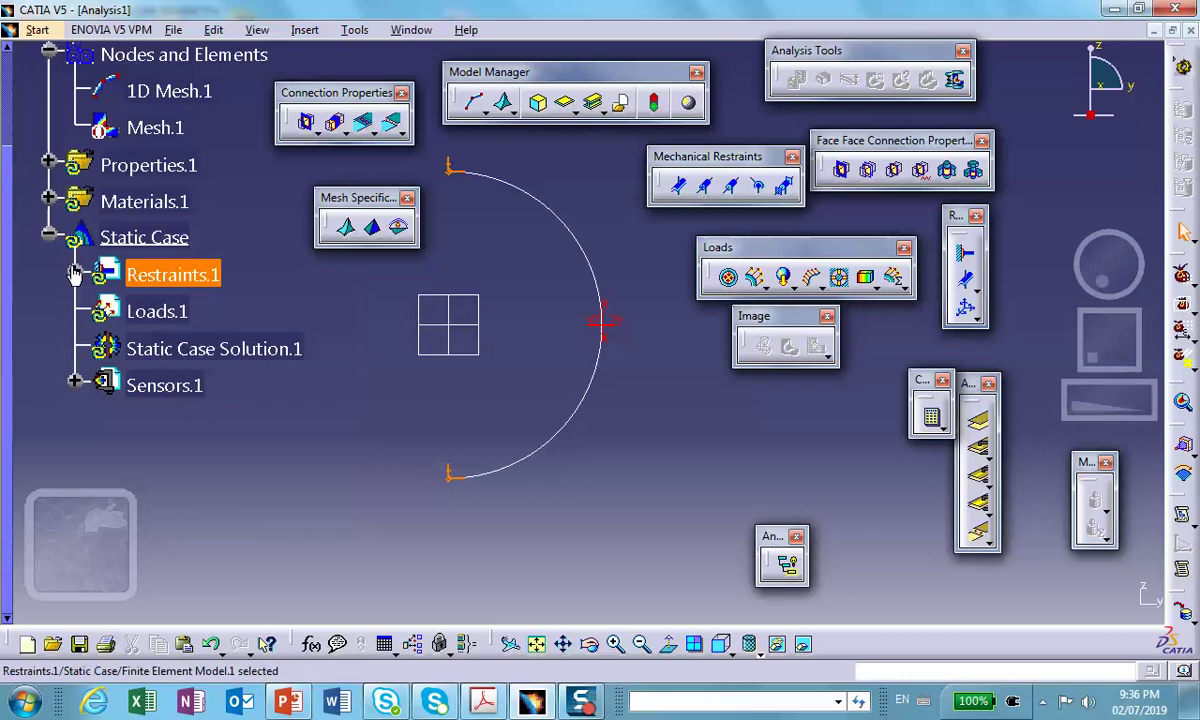
{"action": "left_click", "coordinate": [75, 272]}
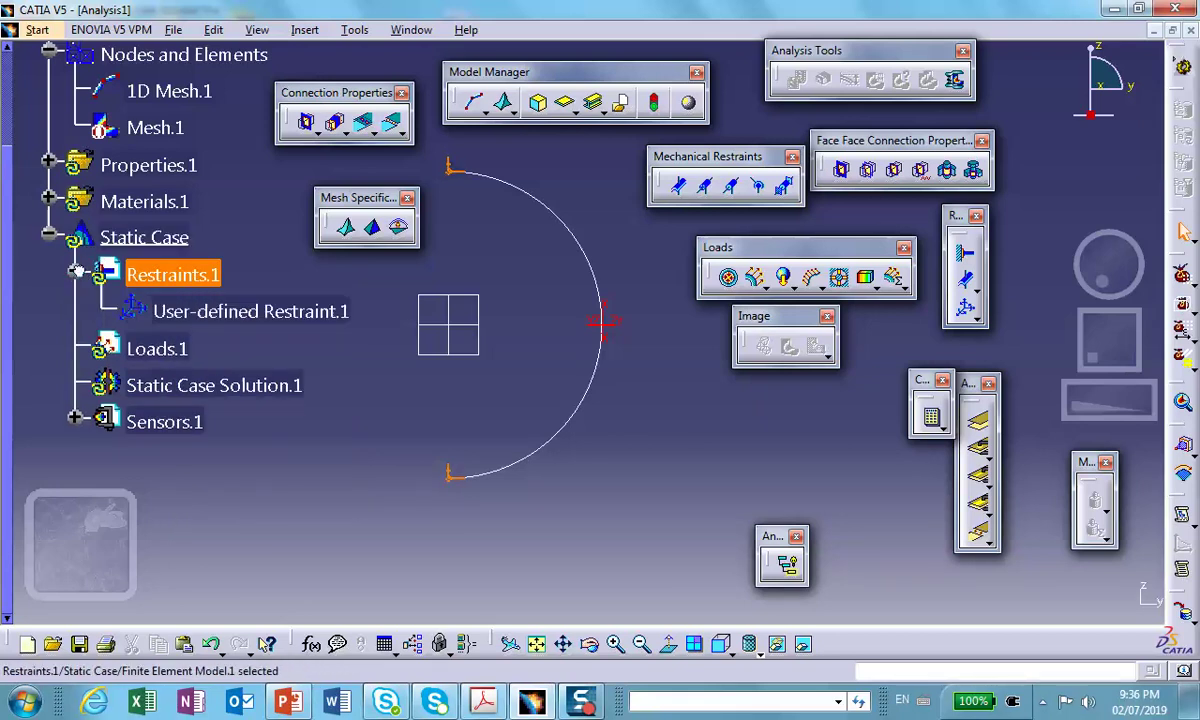
{"action": "right_click", "coordinate": [203, 308]}
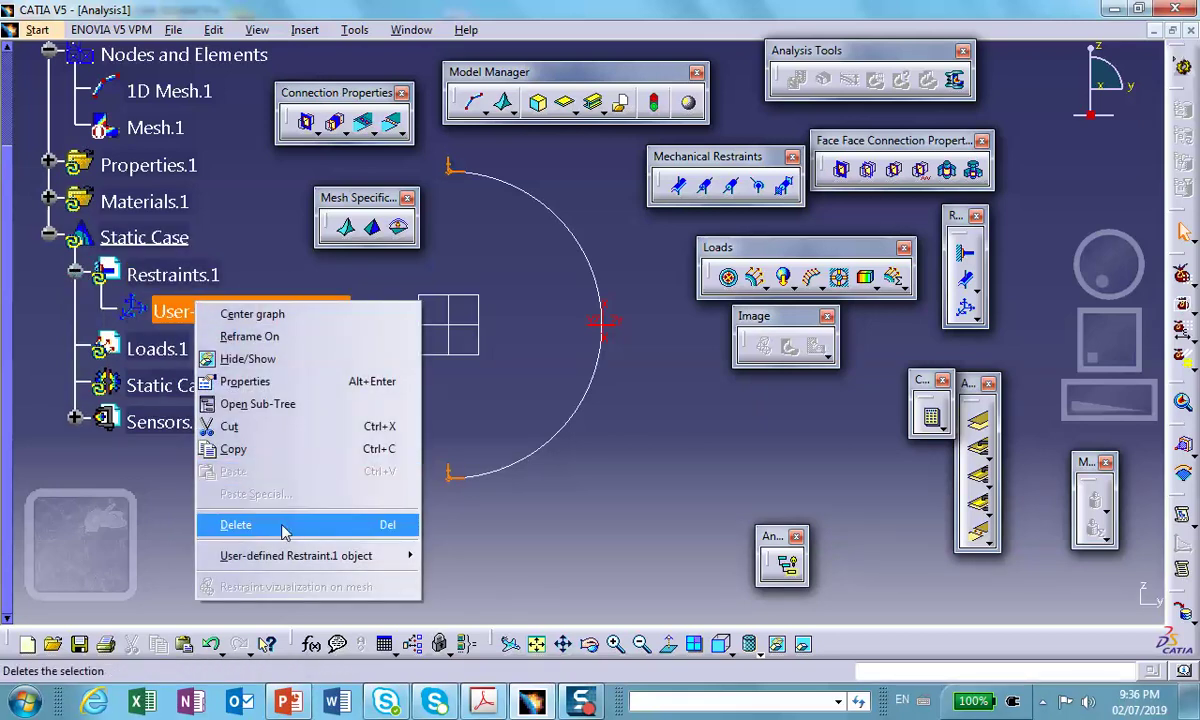
{"action": "left_click", "coordinate": [245, 358]}
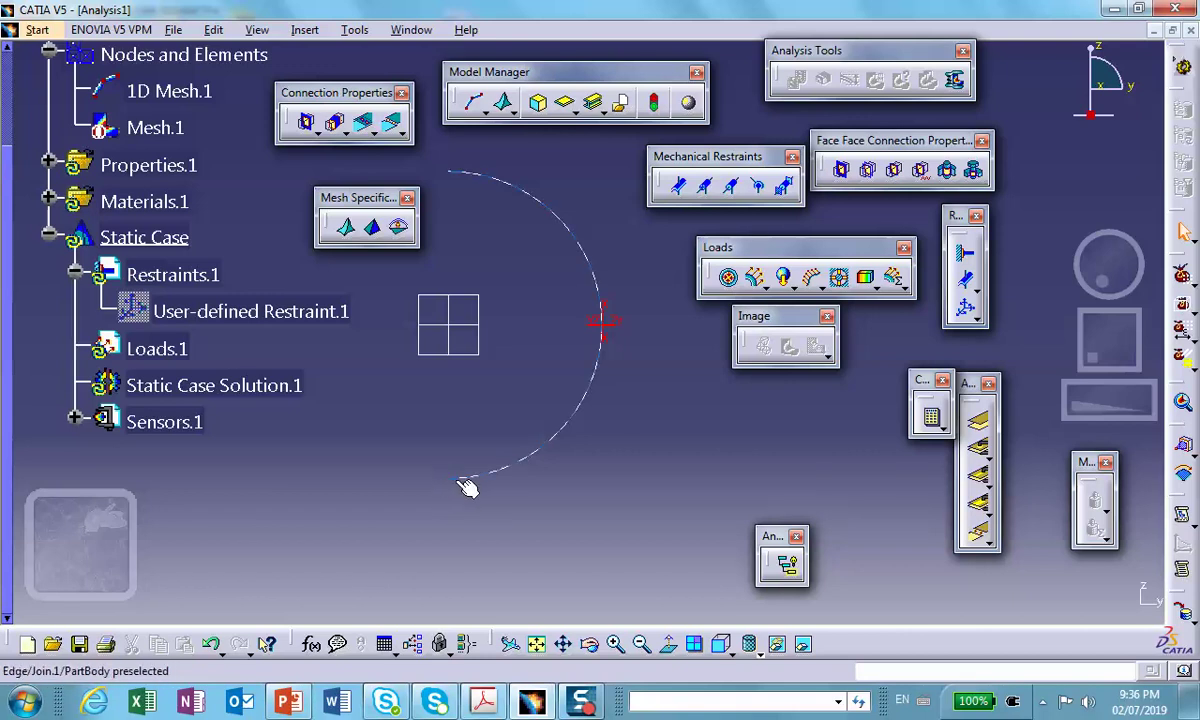
Create a second user-defined restraint on the arc's lower end vertex with only Rotation 3 restrained.
{"action": "left_click", "coordinate": [966, 311]}
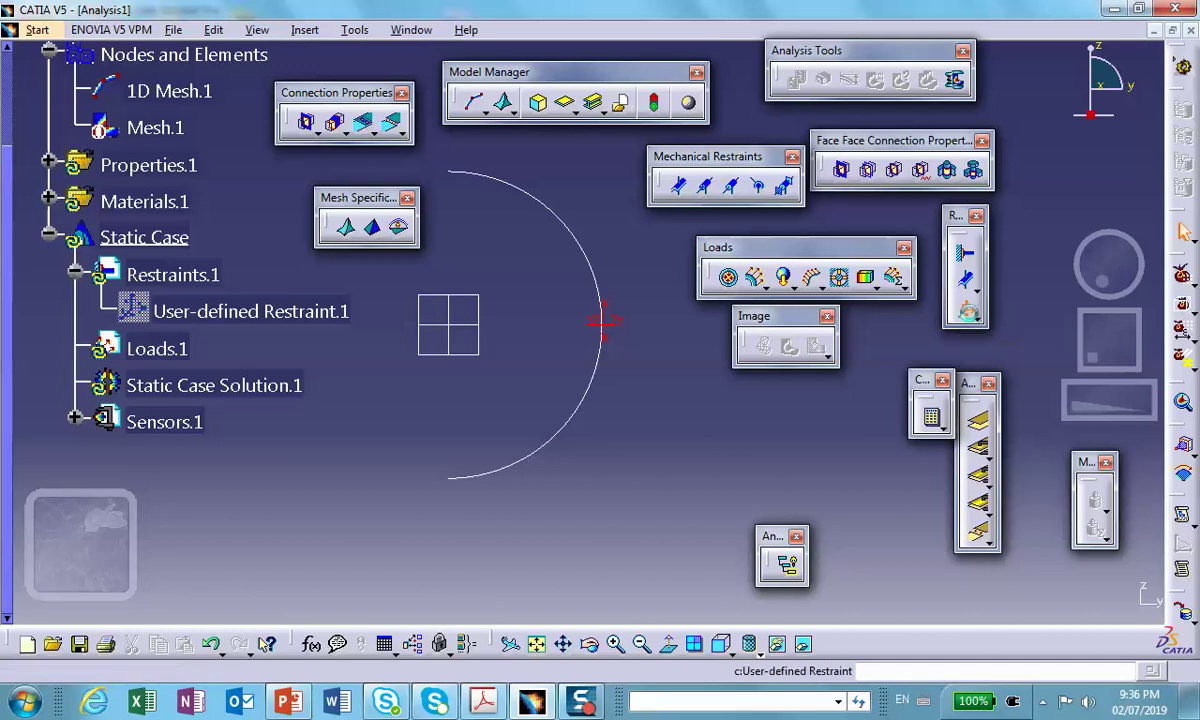
{"action": "left_click", "coordinate": [891, 455]}
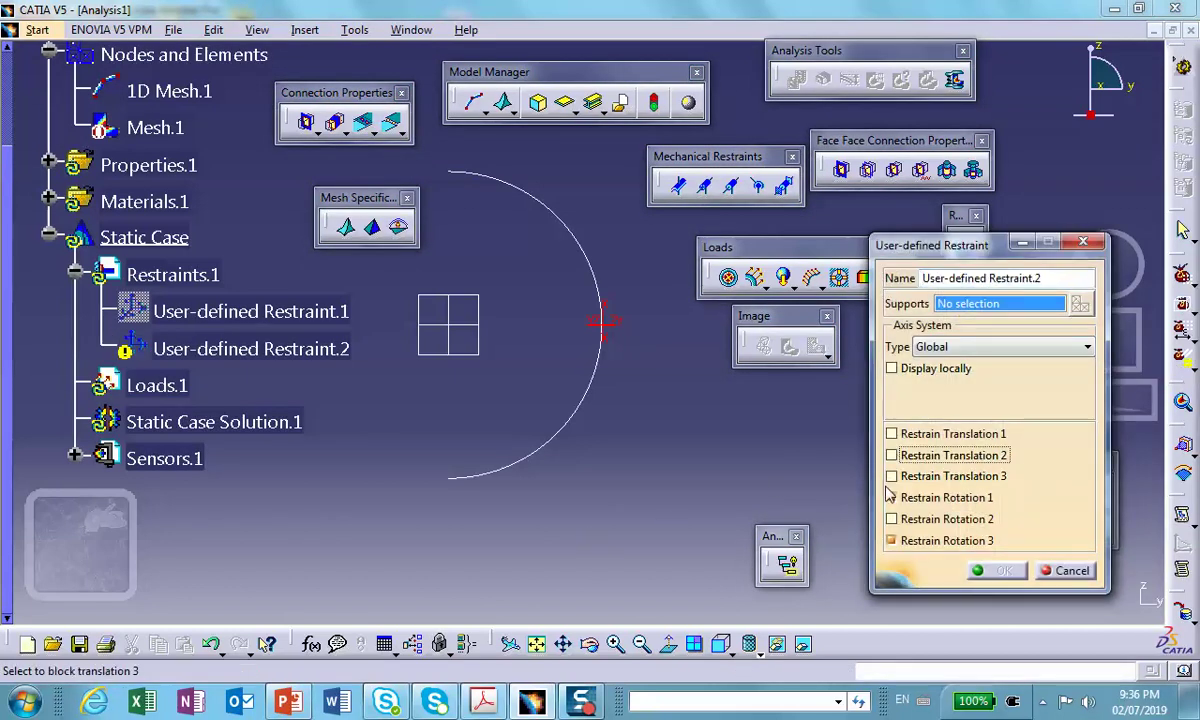
{"action": "left_click", "coordinate": [891, 497]}
{"action": "left_click", "coordinate": [891, 540]}
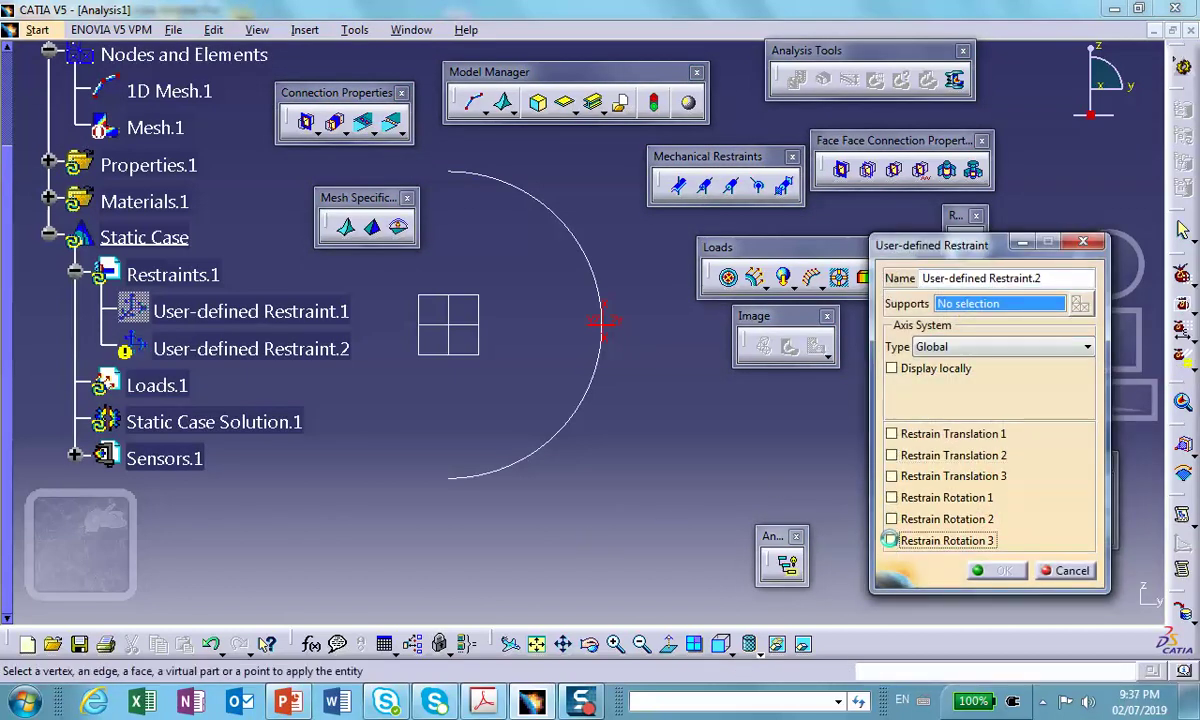
{"action": "left_click", "coordinate": [450, 479]}
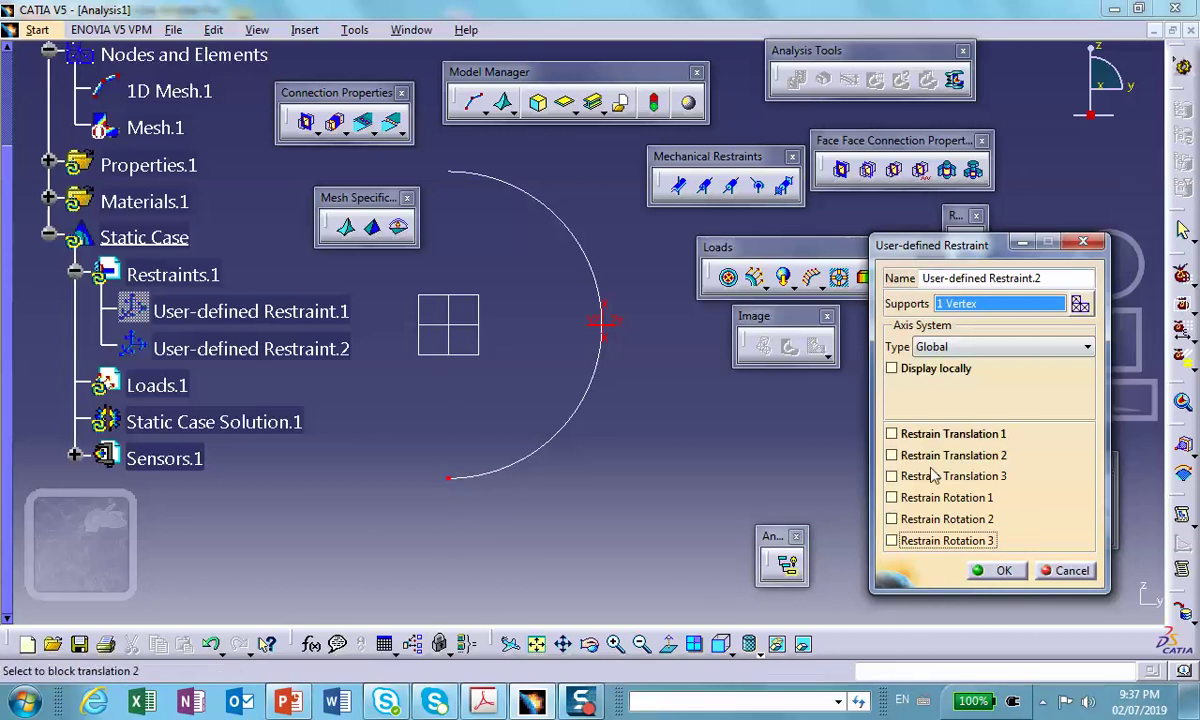
{"action": "left_click", "coordinate": [891, 540]}
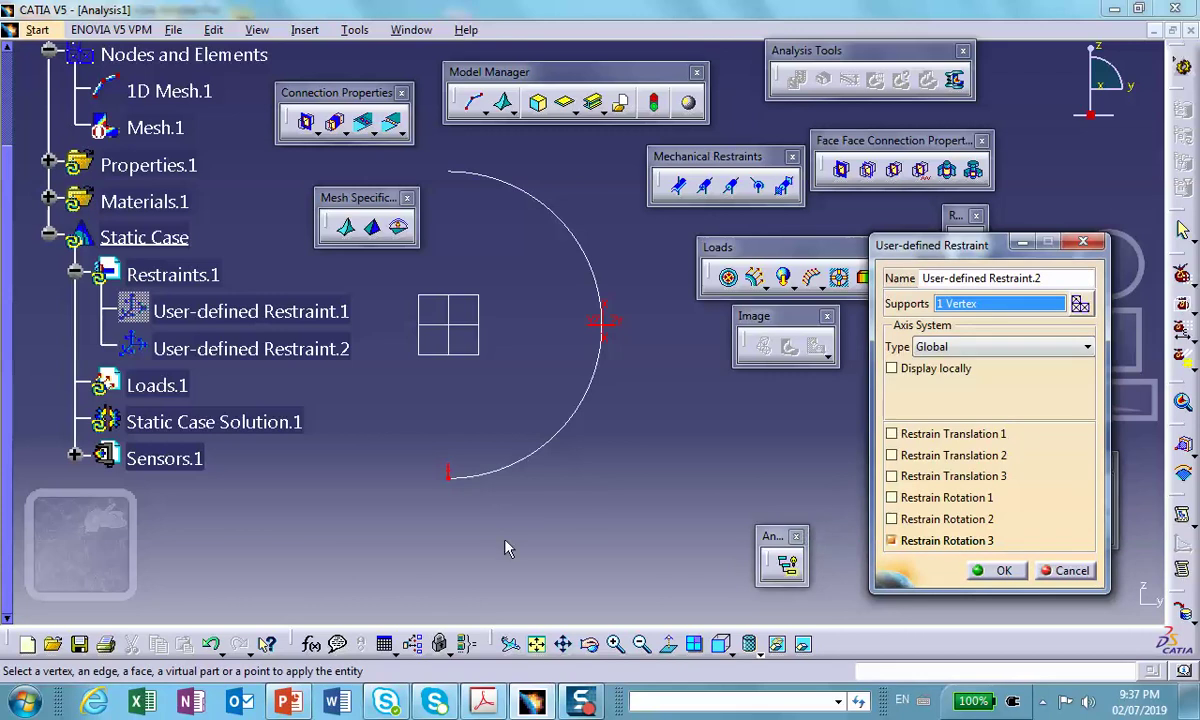
{"action": "left_click", "coordinate": [1003, 571]}
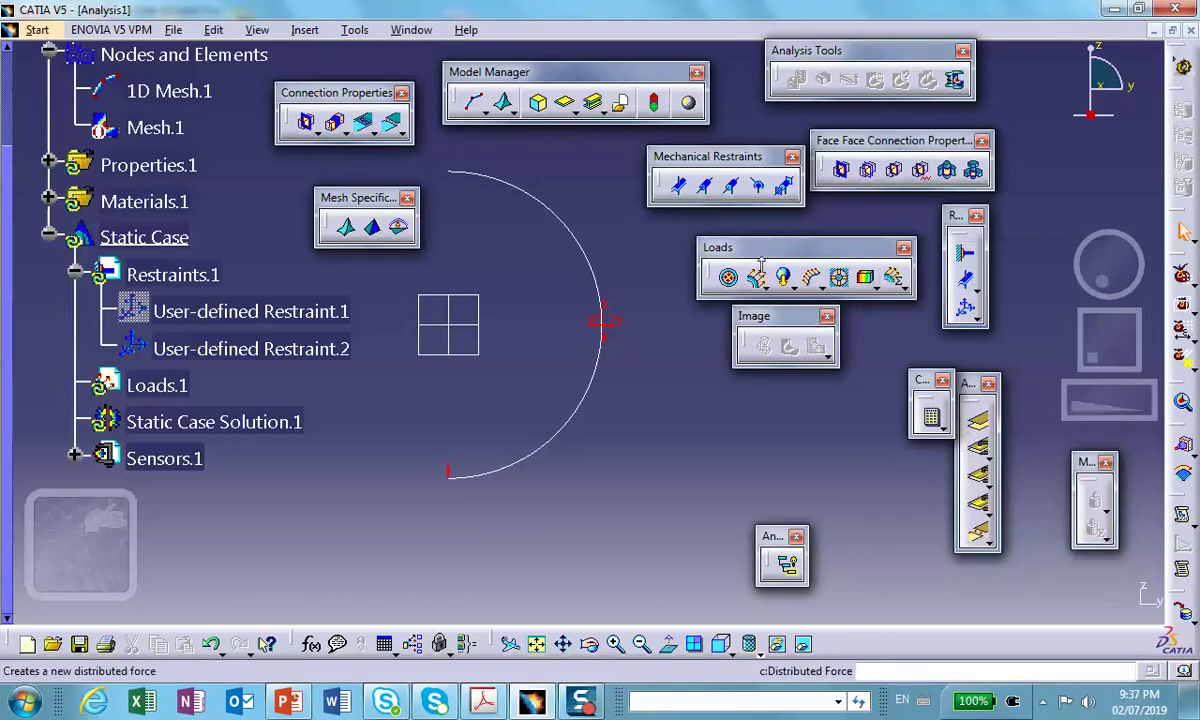
{"action": "left_click", "coordinate": [843, 281]}
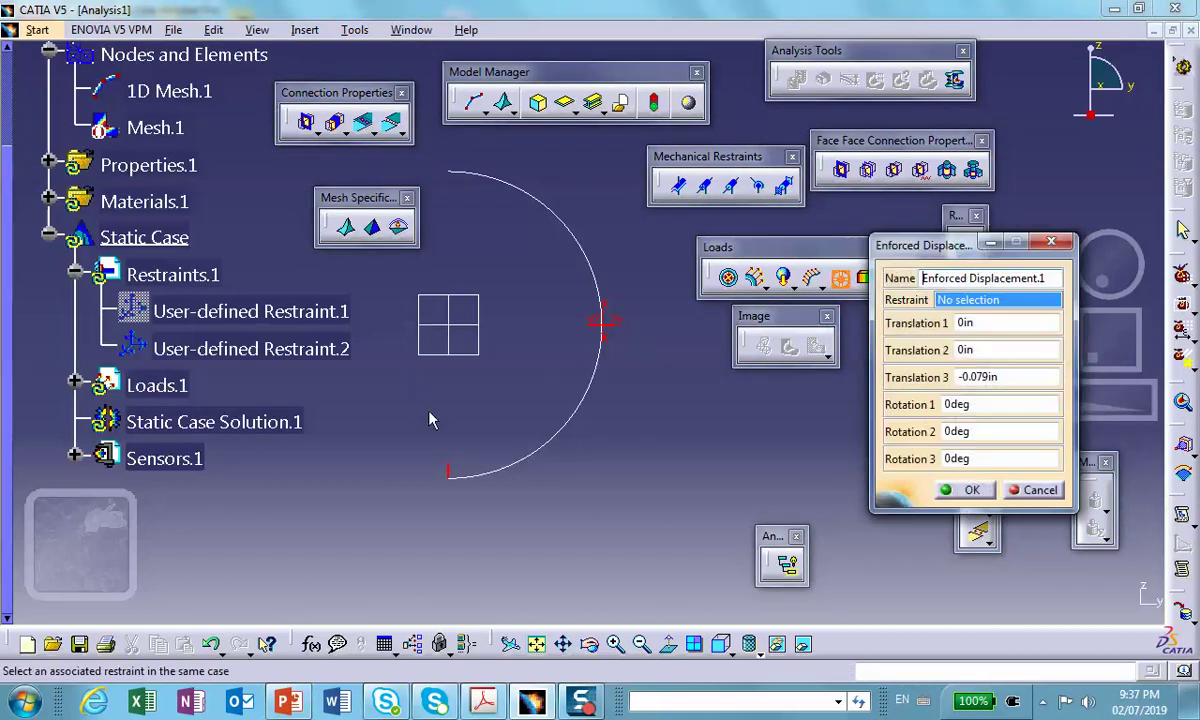
{"action": "left_click", "coordinate": [447, 469]}
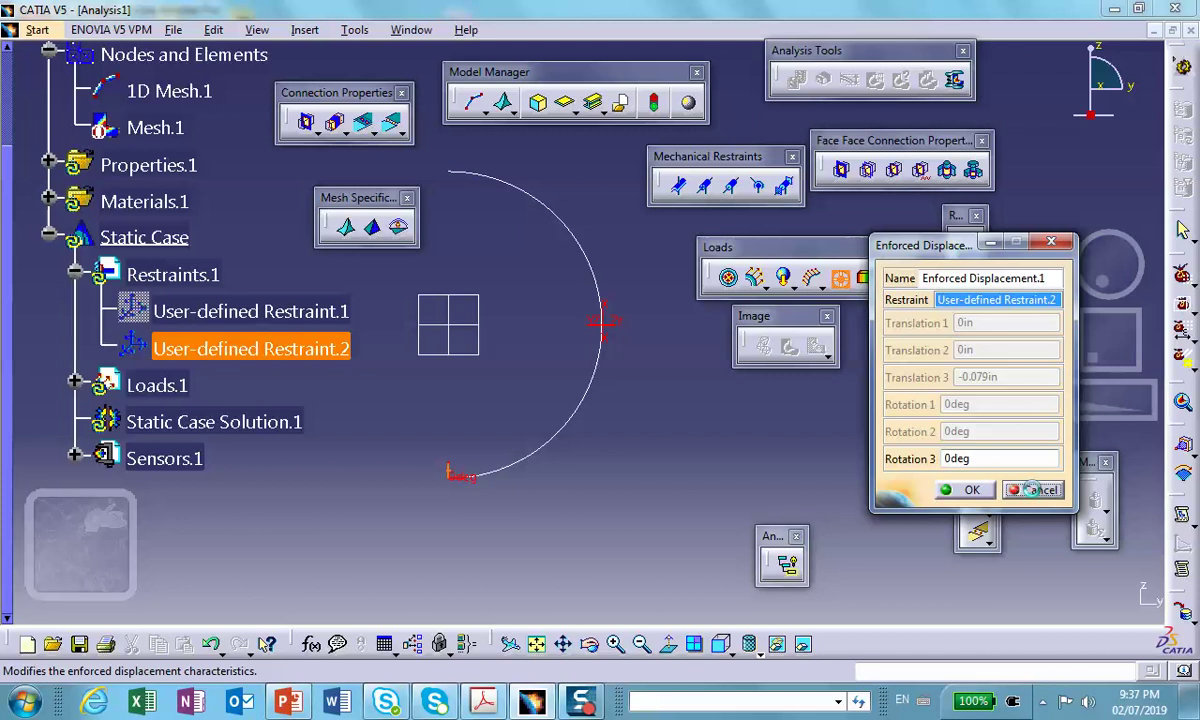
{"action": "left_click", "coordinate": [1036, 490]}
Edit User-defined Restraint.2 on the lower end vertex so that only Translation 3 is restrained.
{"action": "left_click", "coordinate": [172, 345]}
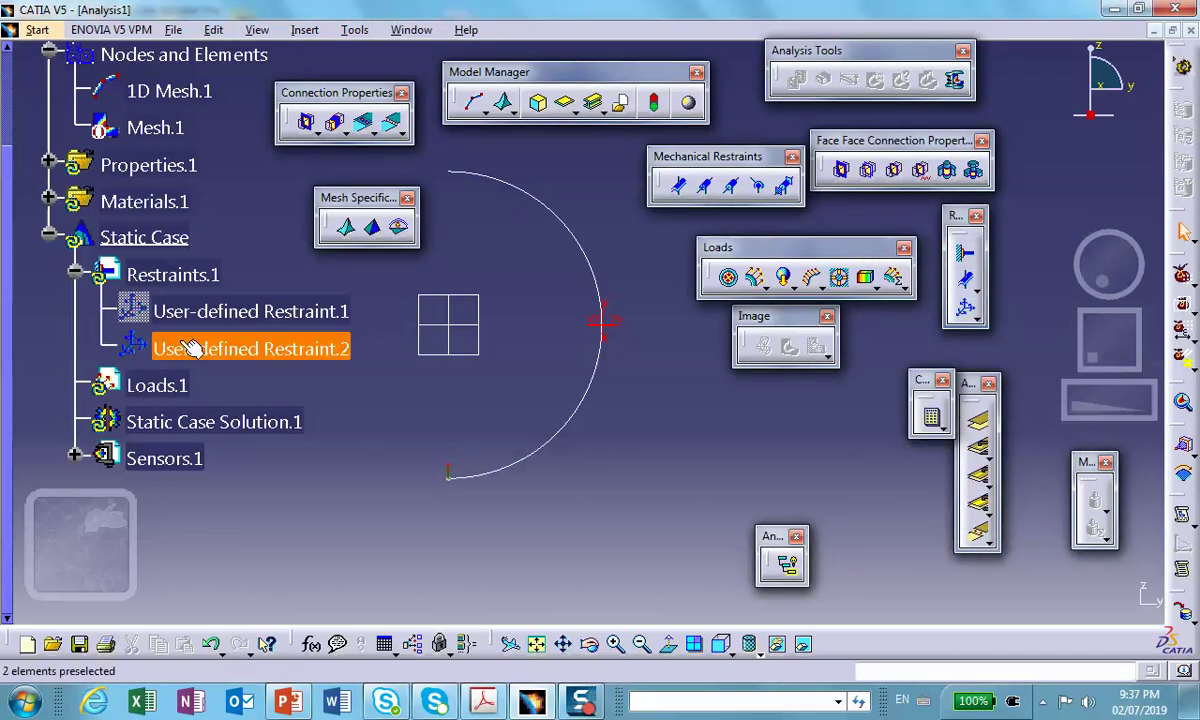
{"action": "double_click", "coordinate": [170, 346]}
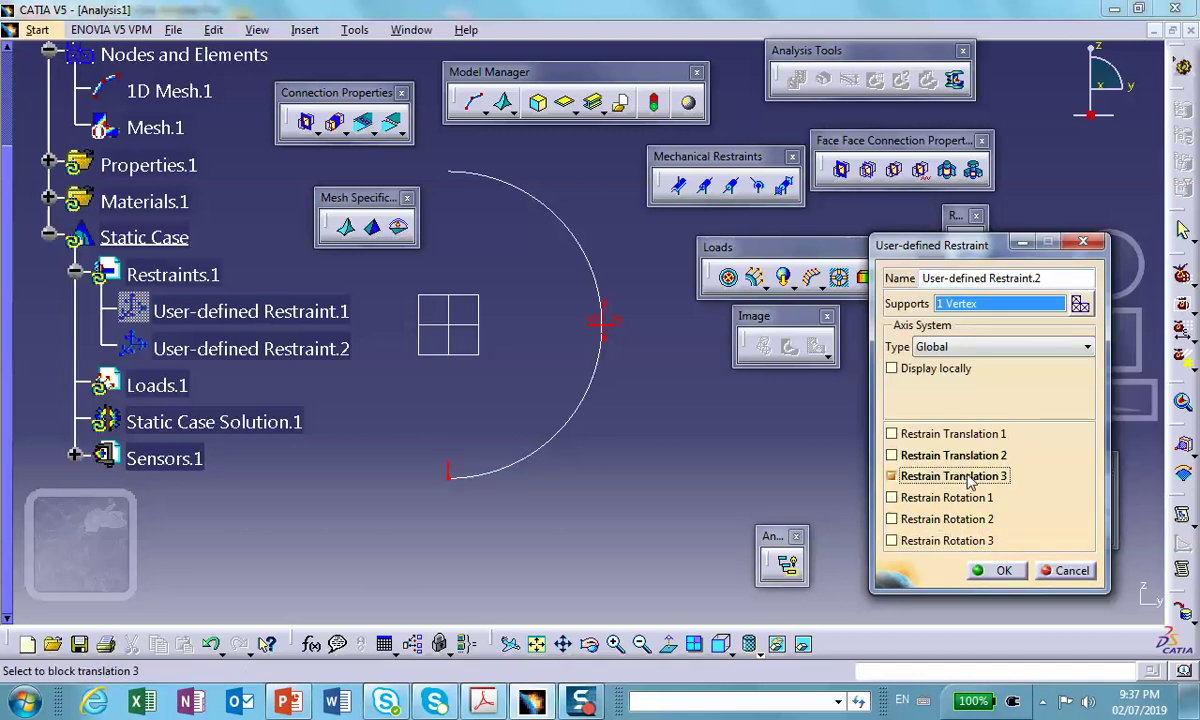
{"action": "left_click", "coordinate": [891, 540]}
{"action": "left_click", "coordinate": [998, 570]}
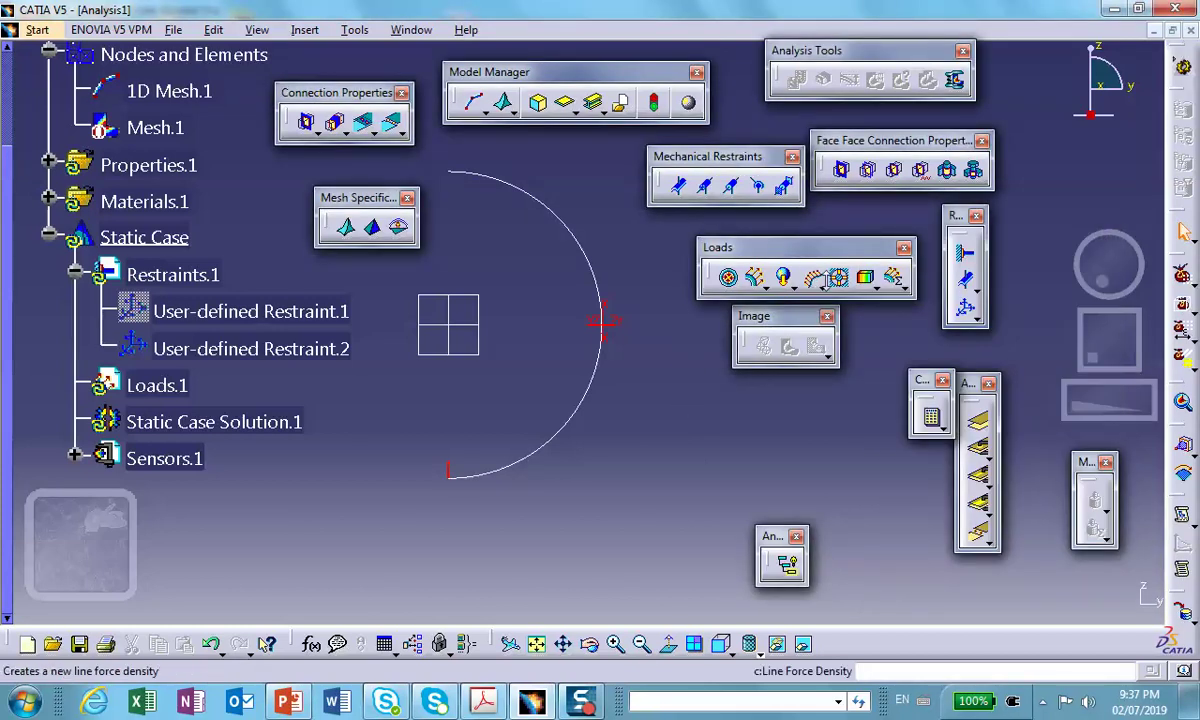
Create an enforced displacement on User-defined Restraint.2 with a Translation 3 value of 0.01 in.
{"action": "left_click", "coordinate": [838, 277]}
{"action": "left_click", "coordinate": [455, 469]}
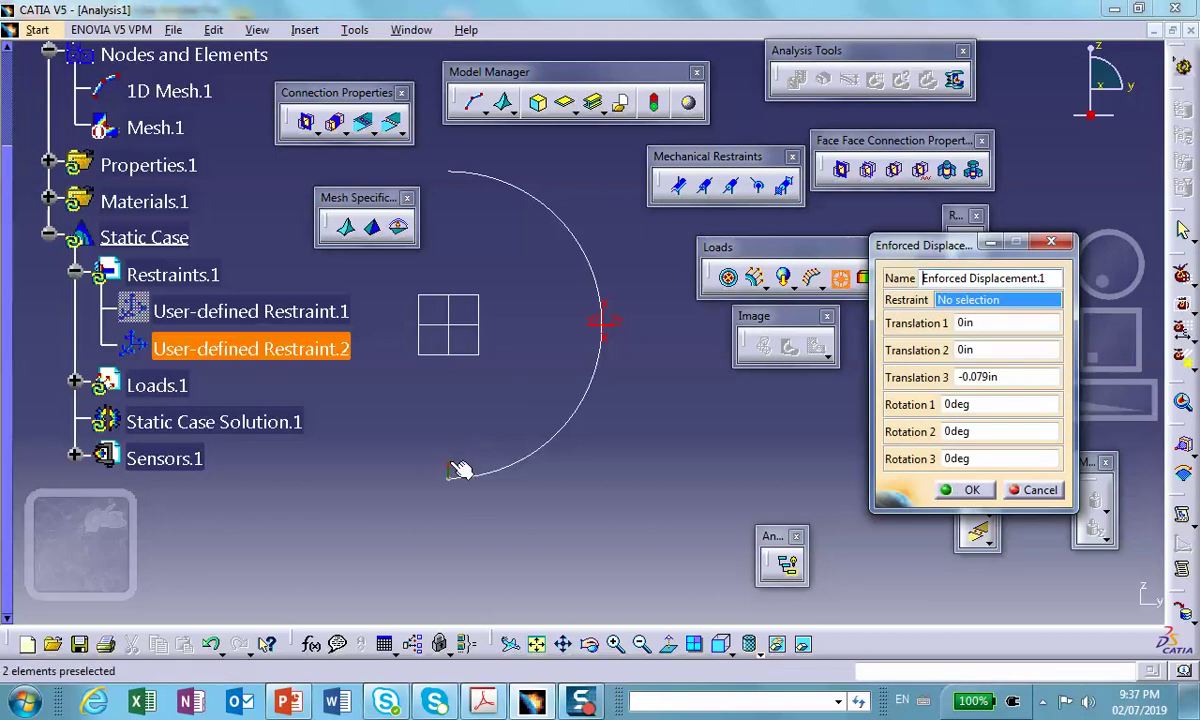
{"action": "double_click", "coordinate": [1008, 380]}
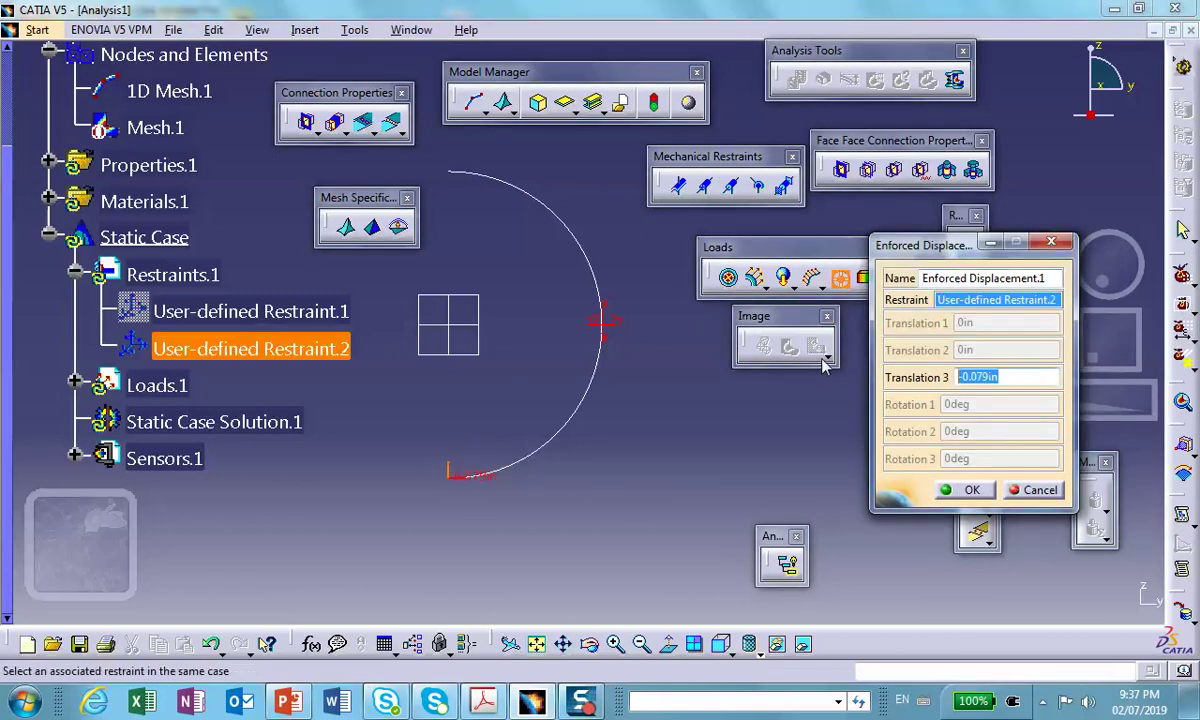
{"action": "type", "text": "."}
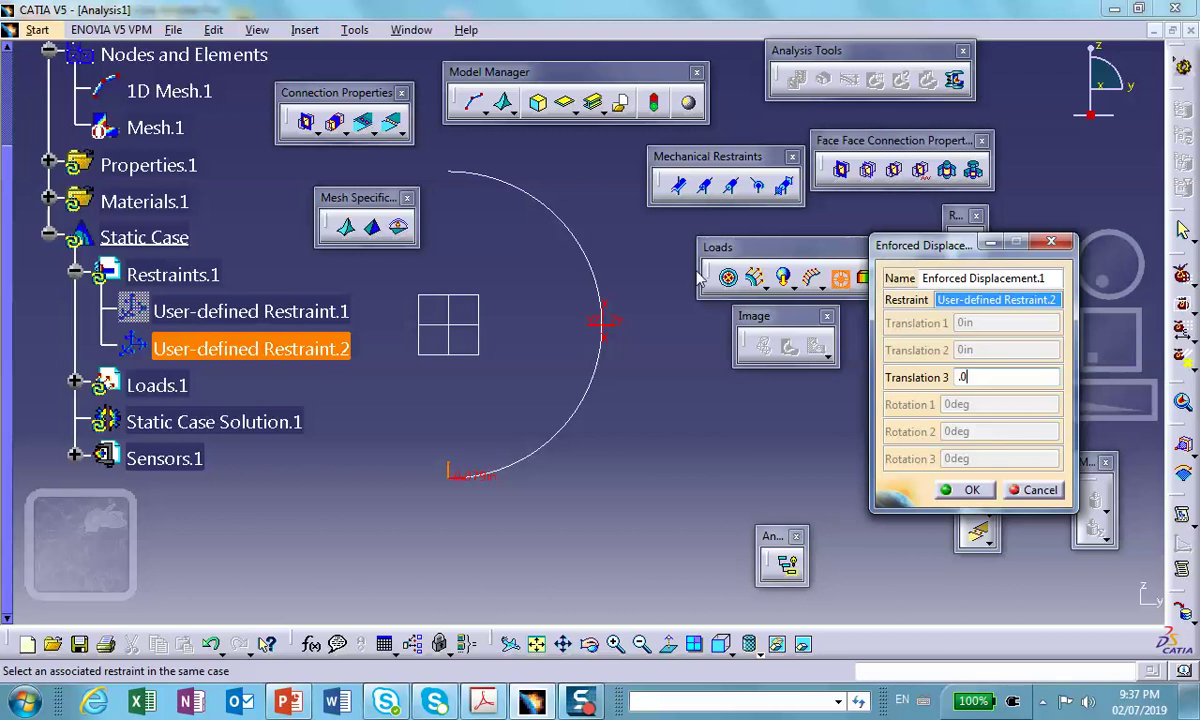
{"action": "type", "text": "01"}
{"action": "key", "text": "BackSpace"}
{"action": "type", "text": "05"}
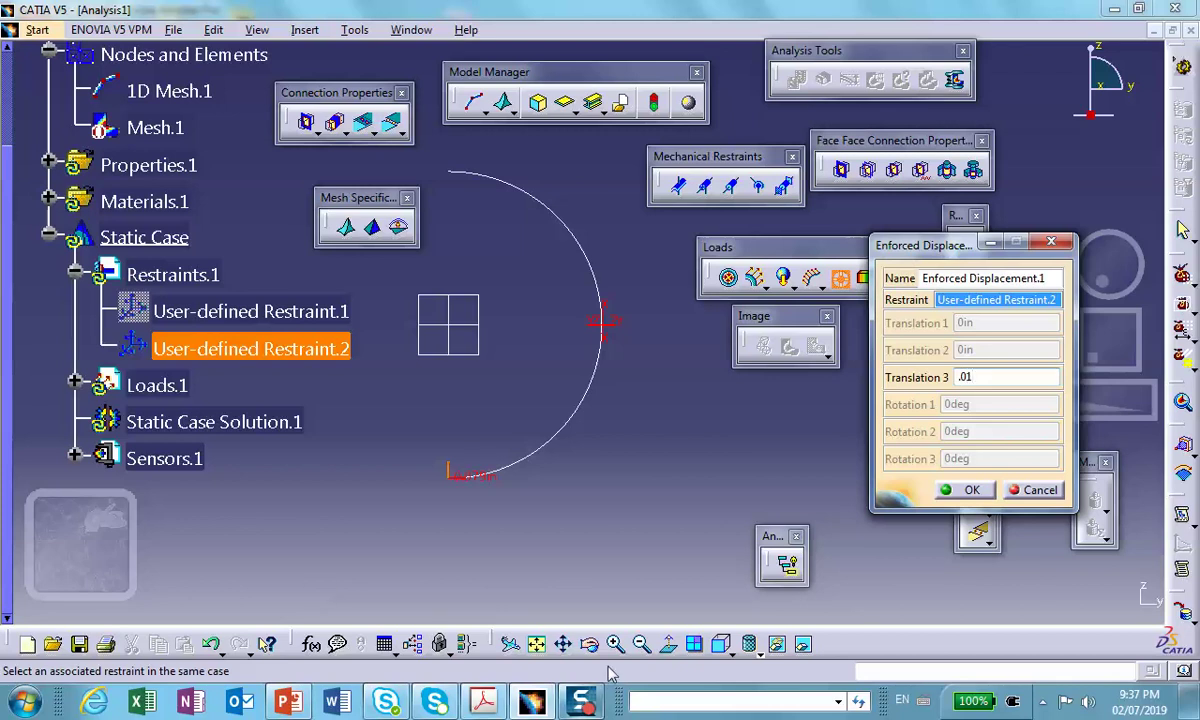
Check the pull direction in the problem PDF and set the enforced displacement's Translation 3 to -0.01 in.
{"action": "left_click", "coordinate": [483, 700]}
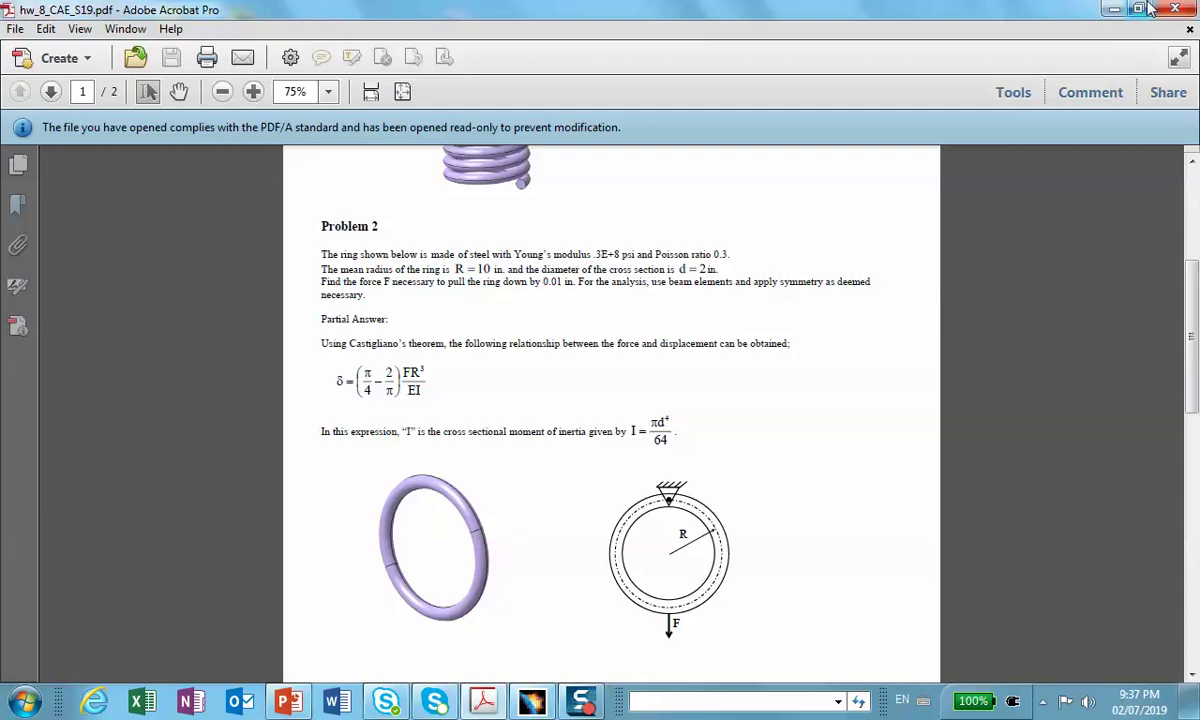
{"action": "left_click", "coordinate": [1114, 9]}
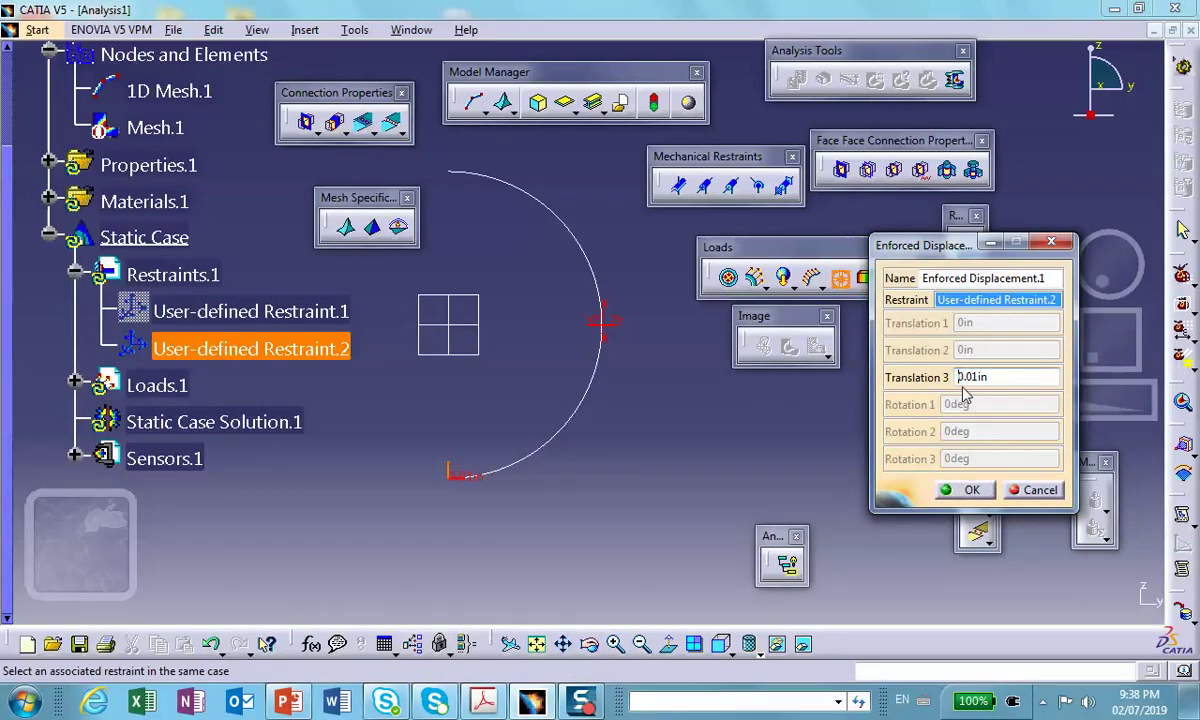
{"action": "type", "text": "-"}
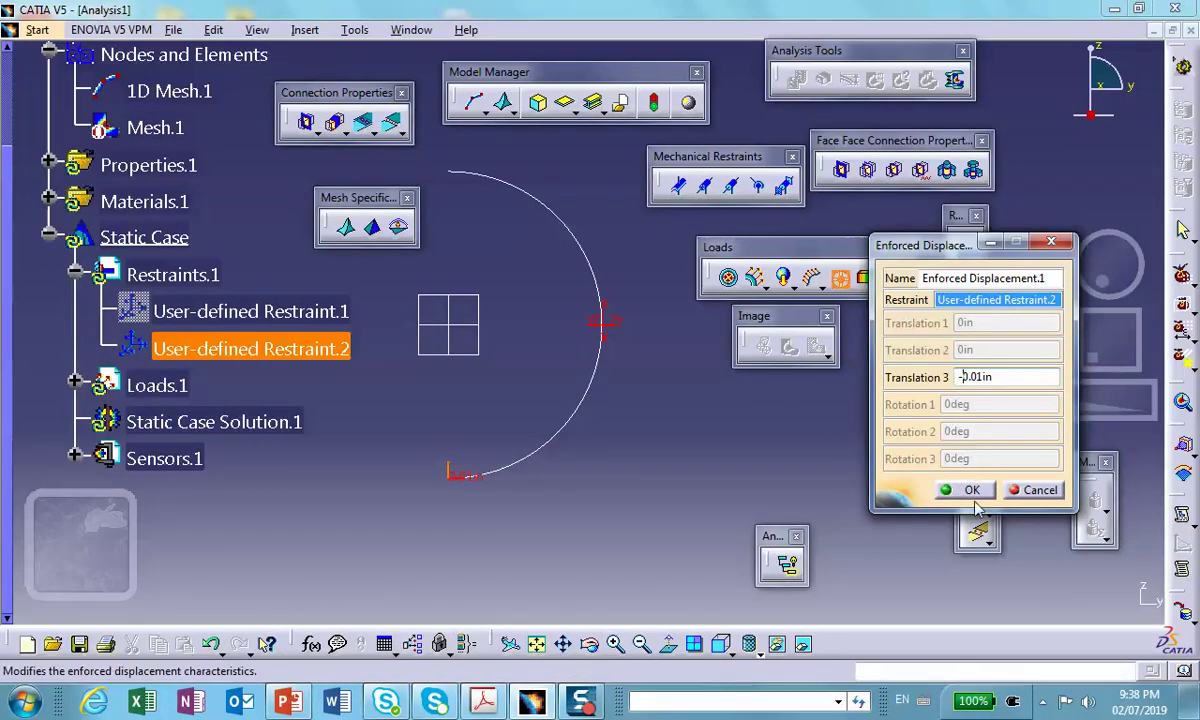
{"action": "left_click", "coordinate": [972, 490]}
Create a user-defined restraint on the arc's upper end vertex that restrains Translations 1, 2 and 3.
{"action": "middle_click_drag", "start_coordinate": [549, 420], "coordinate": [629, 474]}
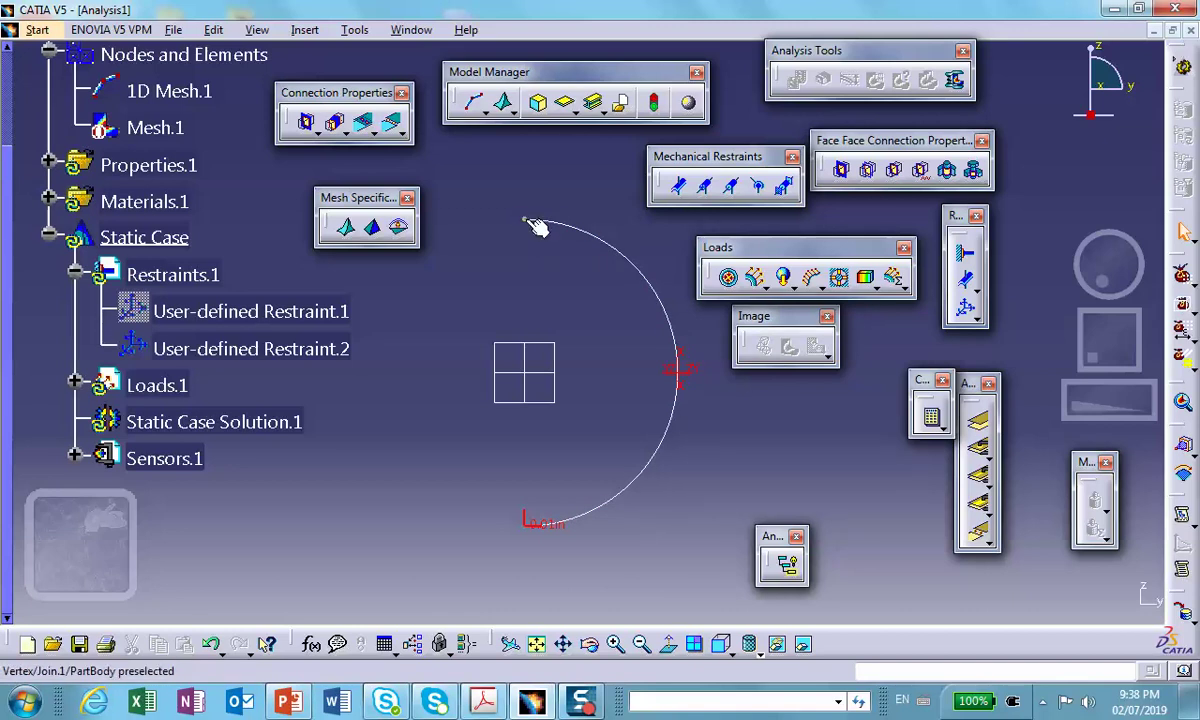
{"action": "left_click", "coordinate": [967, 312]}
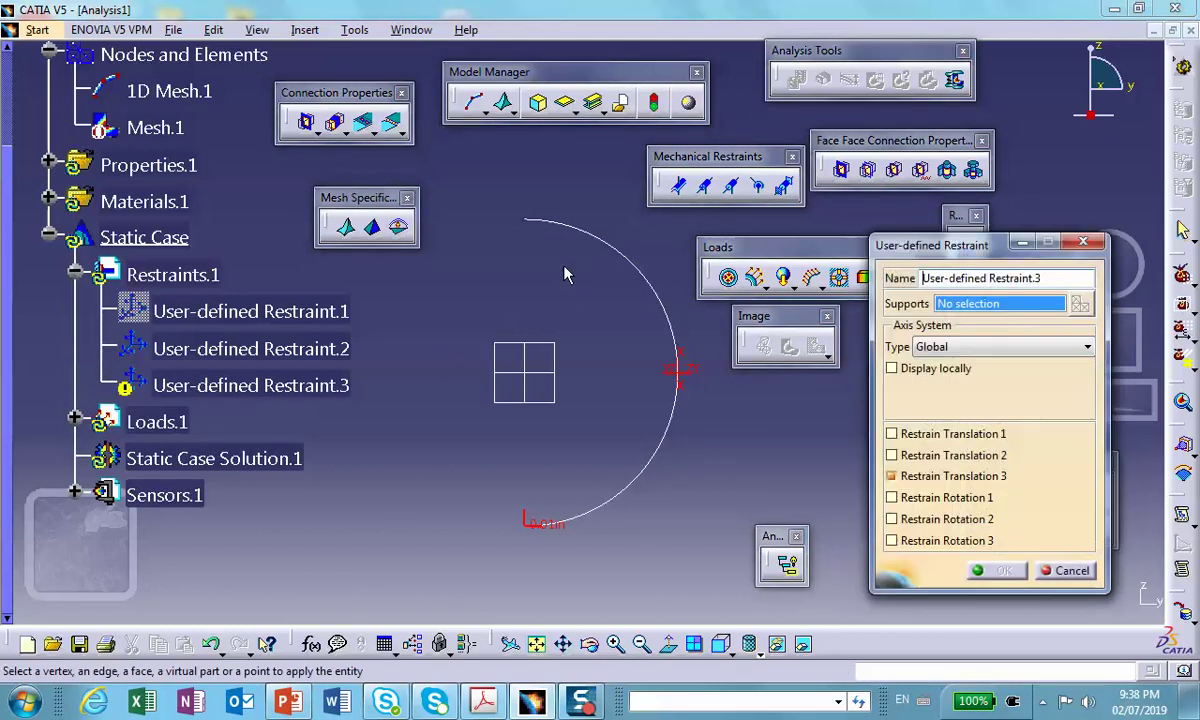
{"action": "left_click", "coordinate": [522, 217]}
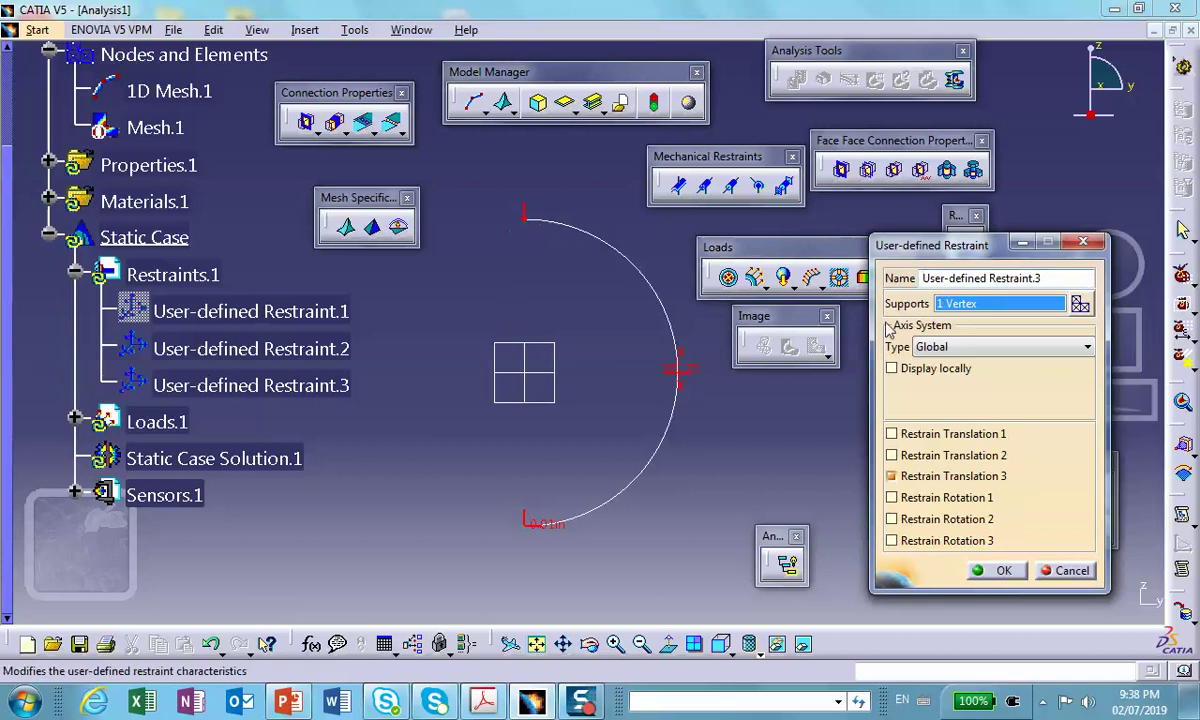
{"action": "left_click", "coordinate": [891, 434]}
{"action": "left_click", "coordinate": [891, 455]}
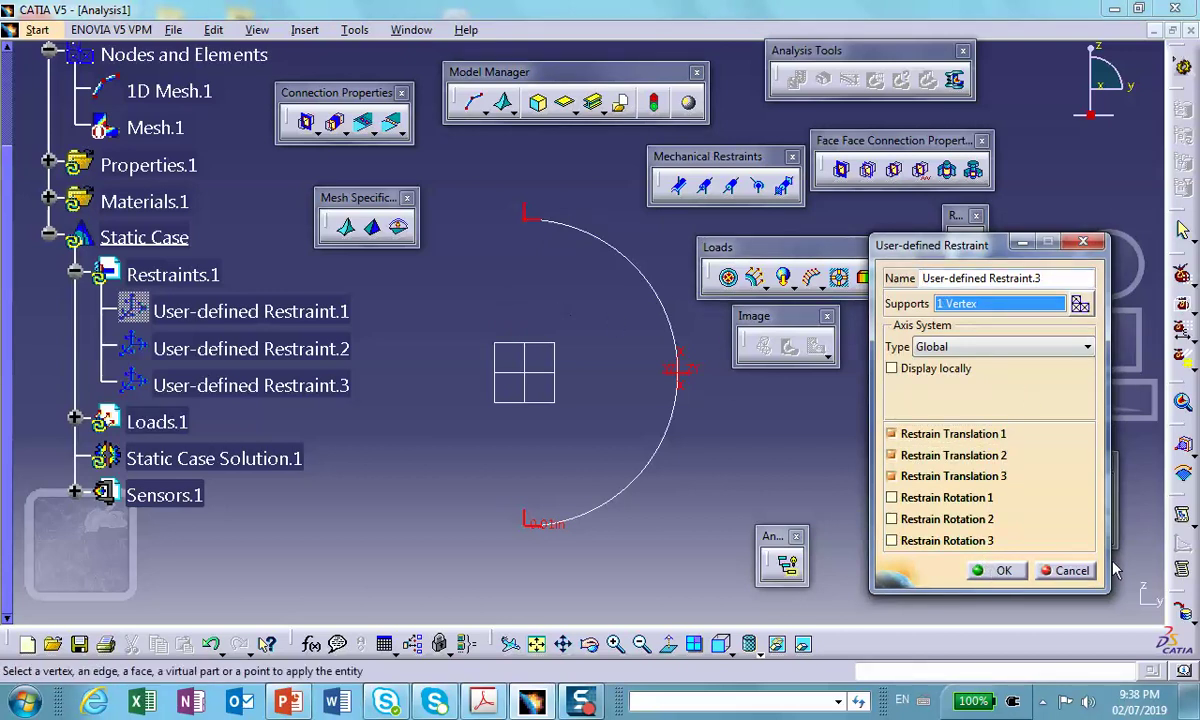
{"action": "left_click", "coordinate": [994, 569]}
Try to compute the complete static analysis, accepting the resource estimate.
{"action": "middle_click_drag", "start_coordinate": [549, 352], "coordinate": [485, 218]}
{"action": "scroll", "coordinate": [560, 356], "scroll_direction": "up", "scroll_amount": 2}
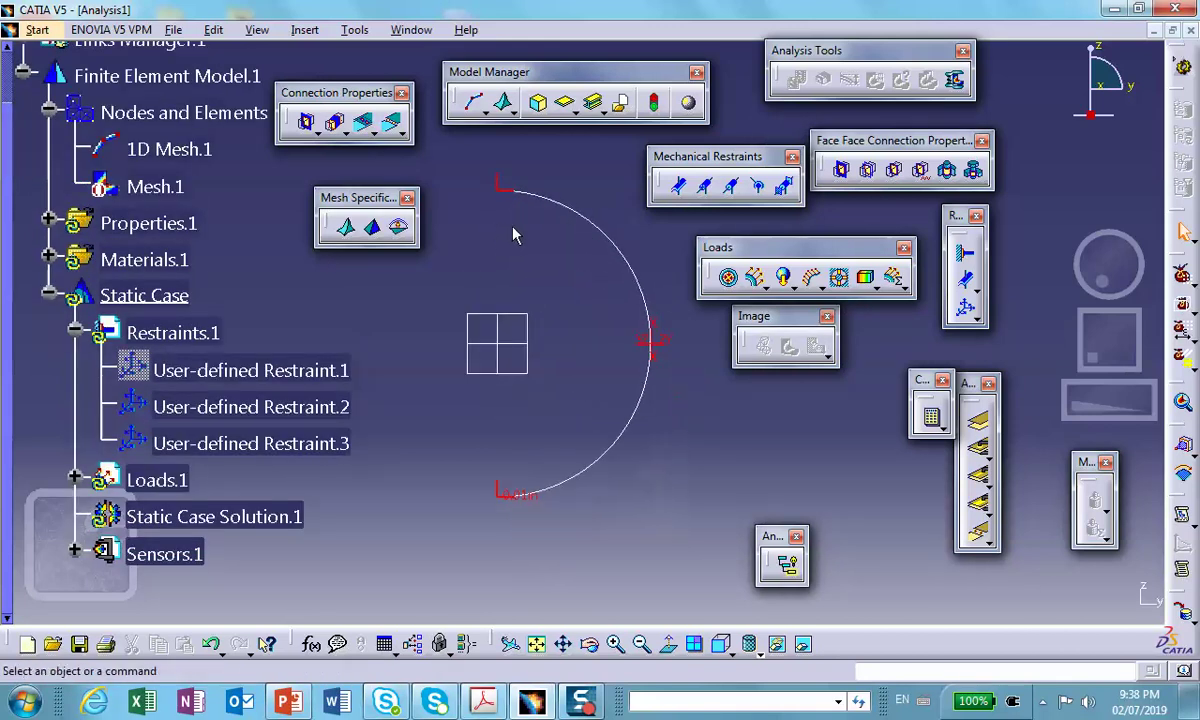
{"action": "left_click", "coordinate": [935, 423]}
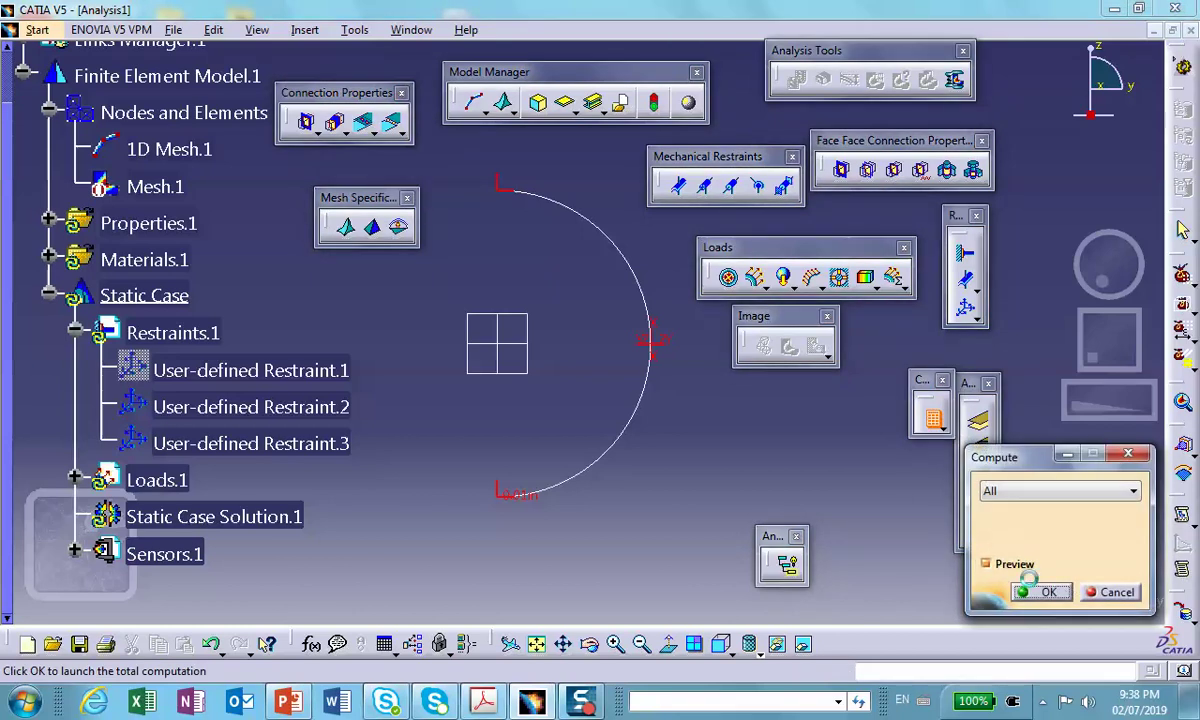
{"action": "left_click", "coordinate": [1042, 591]}
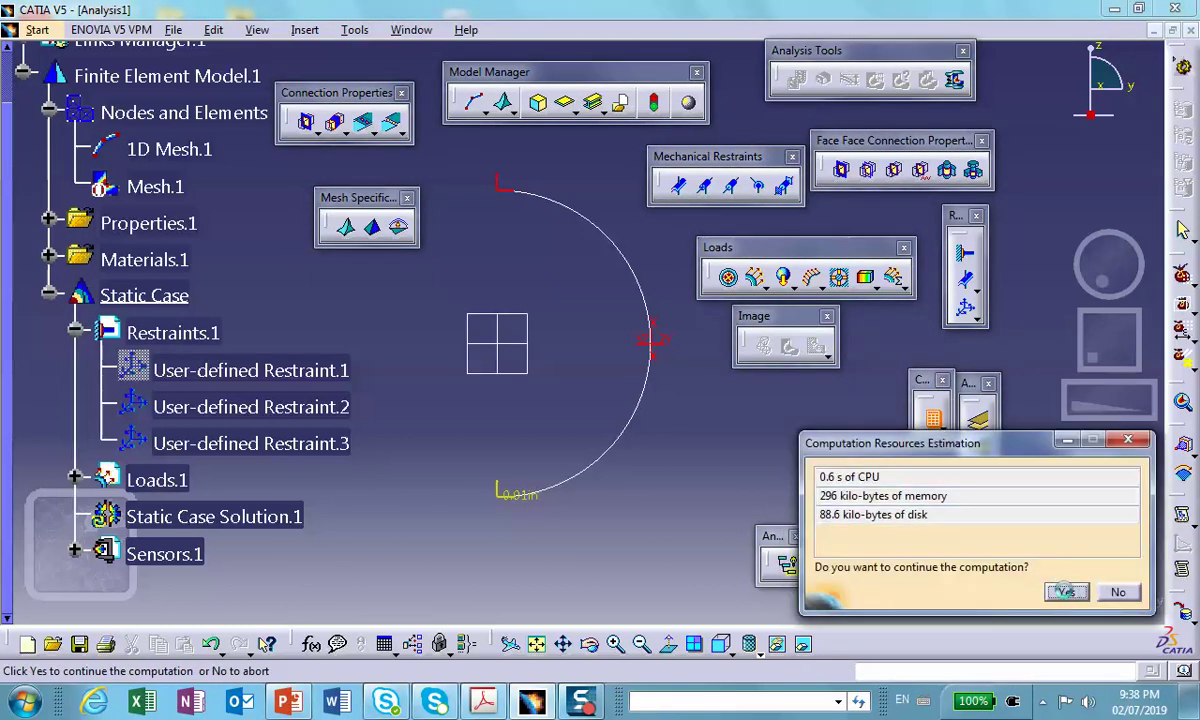
{"action": "left_click", "coordinate": [1066, 591]}
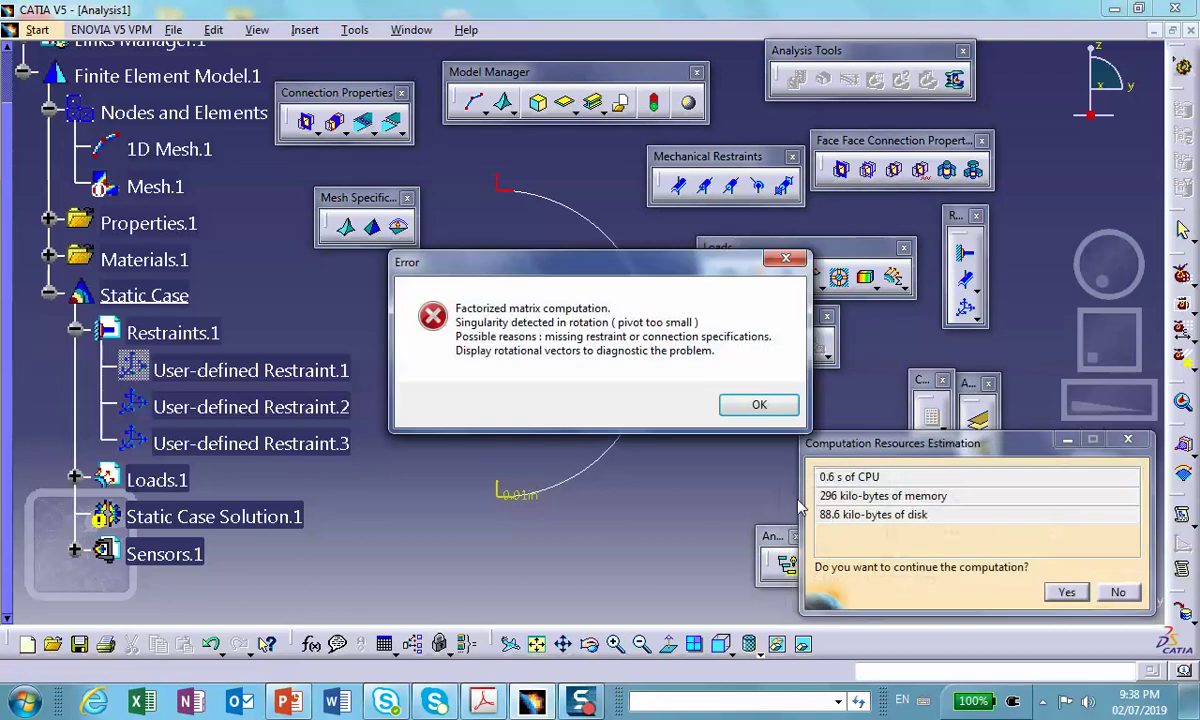
{"action": "left_click", "coordinate": [758, 406]}
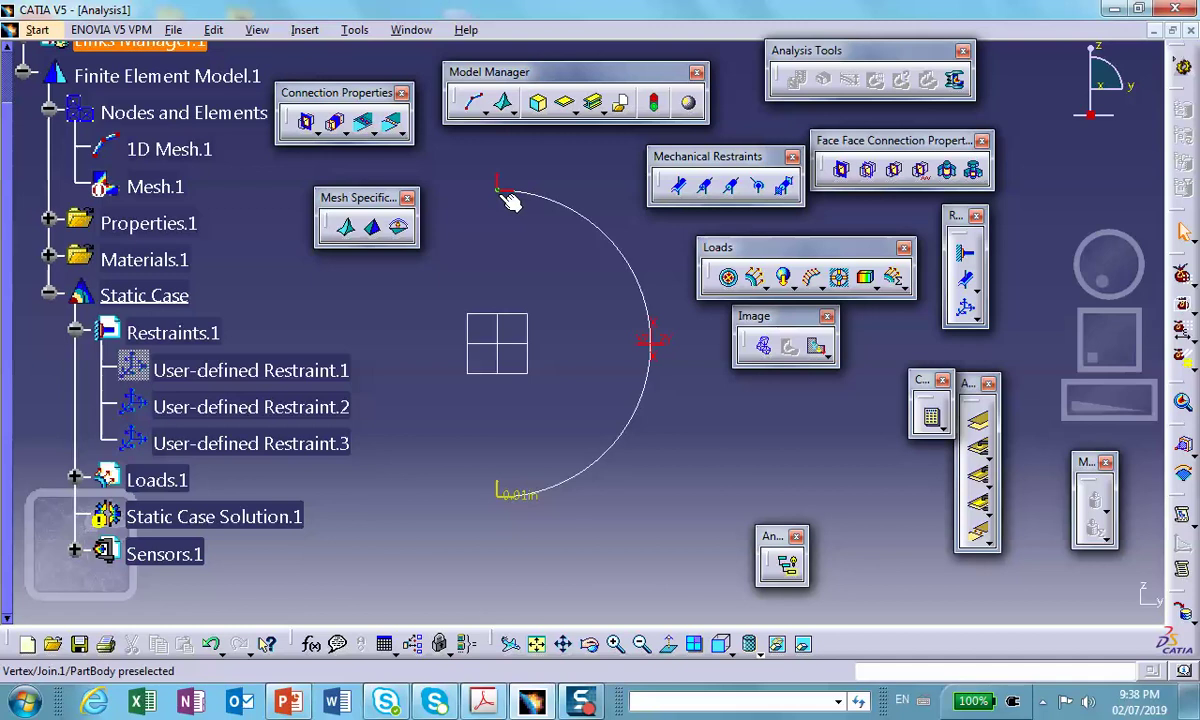
Review the settings of User-defined Restraint.1 and animate the deformed arc.
{"action": "double_click", "coordinate": [229, 372]}
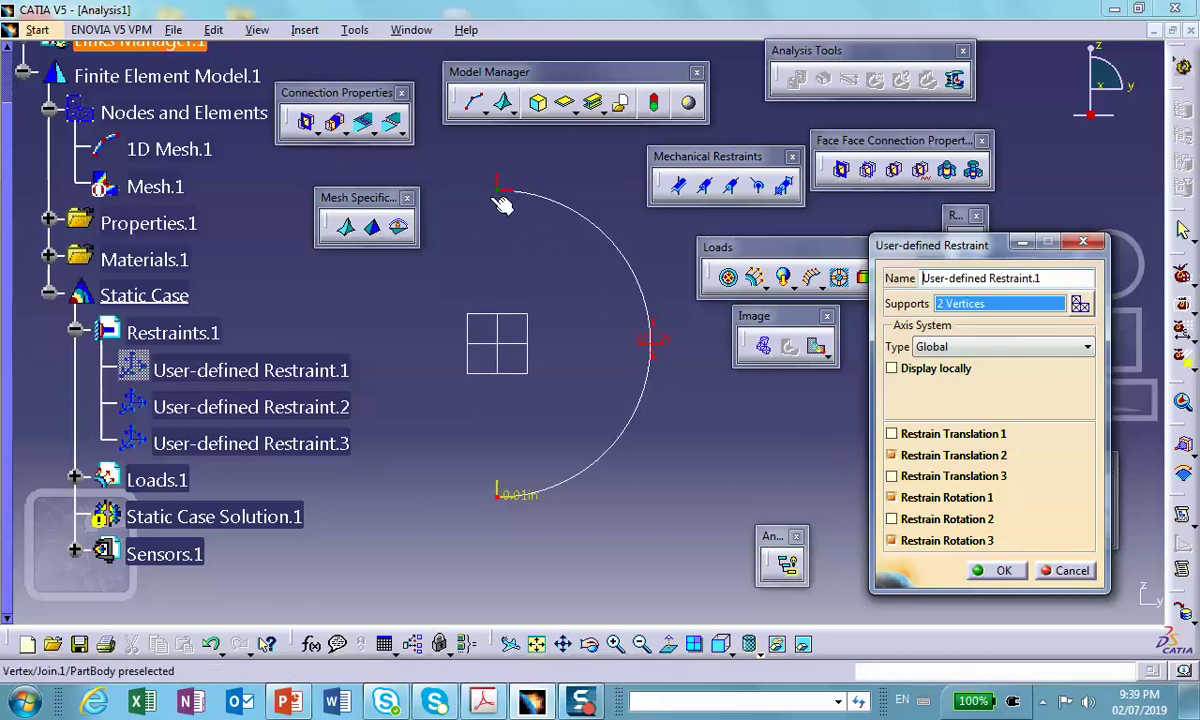
{"action": "left_click", "coordinate": [1000, 570]}
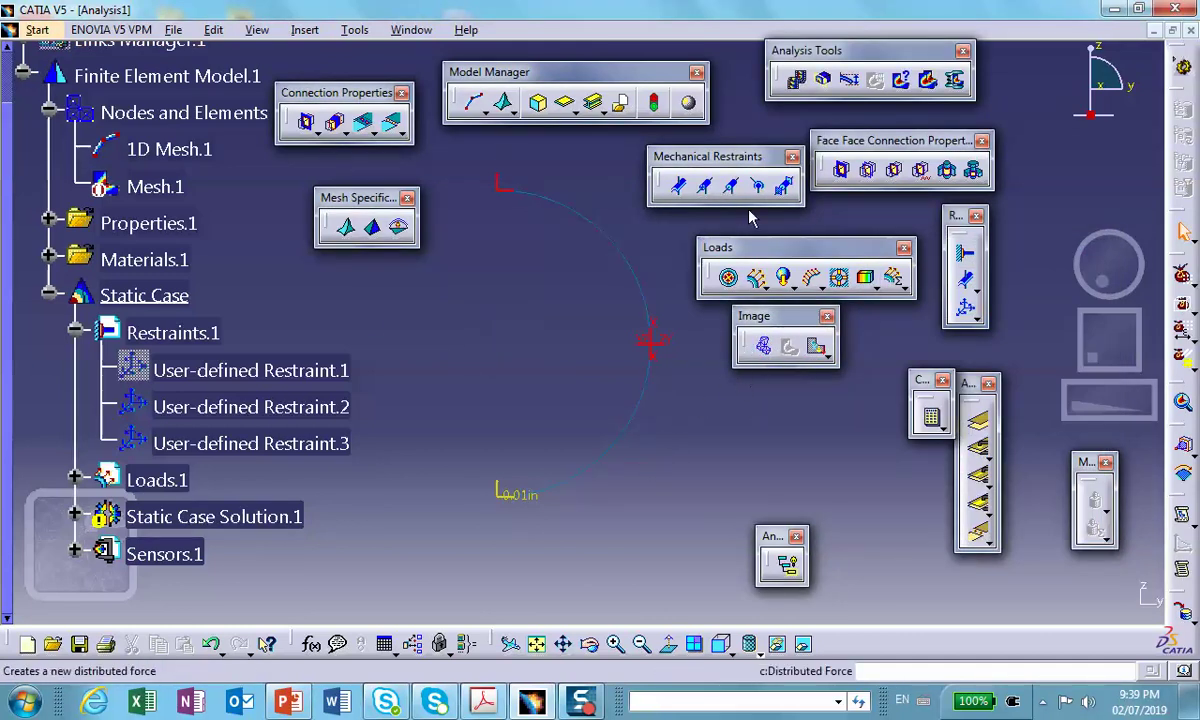
{"action": "left_click", "coordinate": [798, 82]}
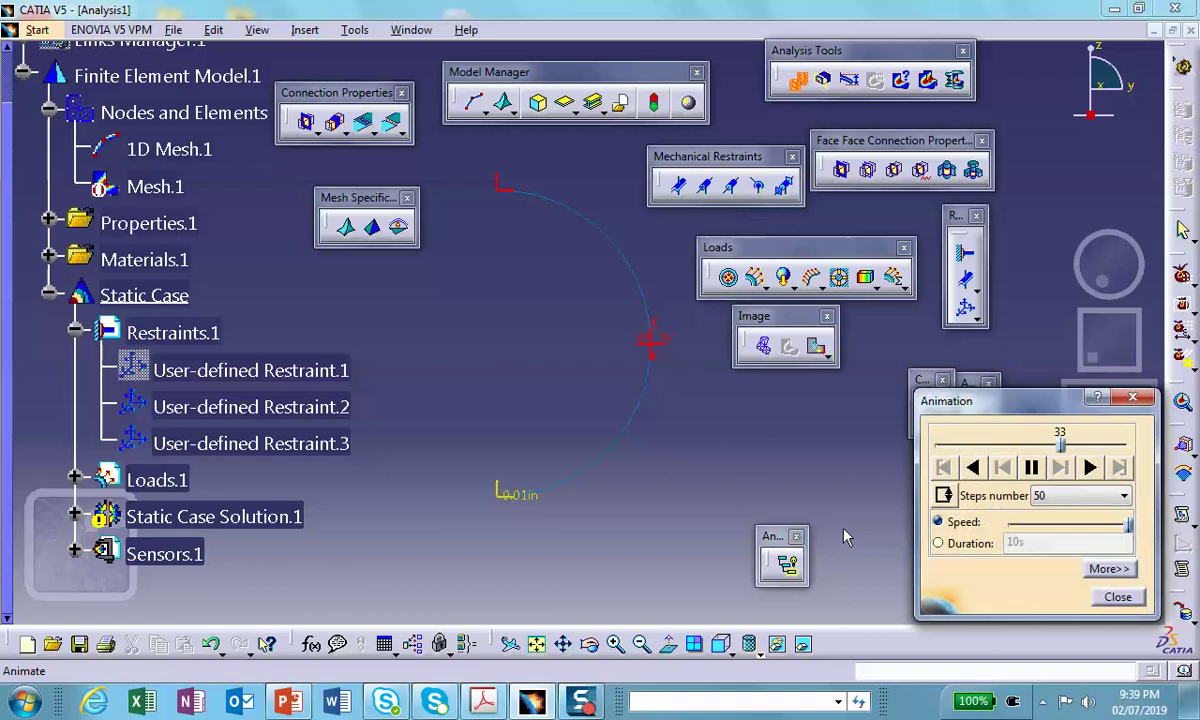
{"action": "left_click", "coordinate": [1117, 598]}
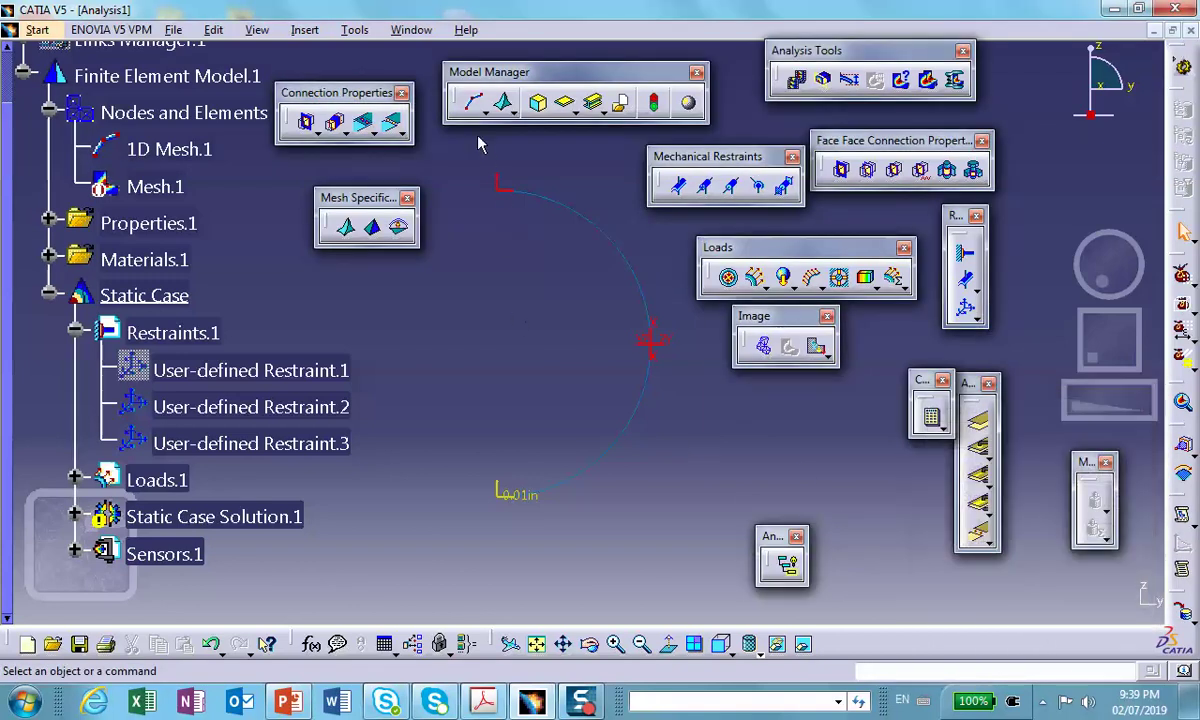
Set the deformation amplification to a scaling factor of 0.1.
{"action": "left_click", "coordinate": [849, 80]}
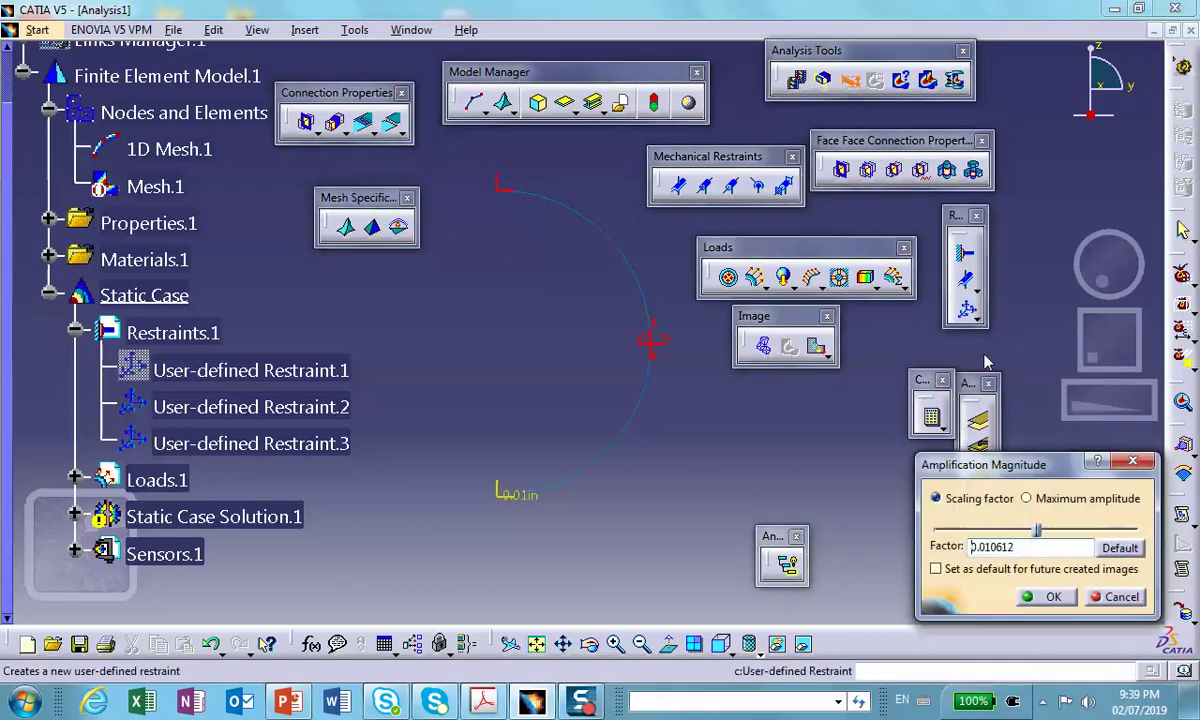
{"action": "double_click", "coordinate": [1033, 546]}
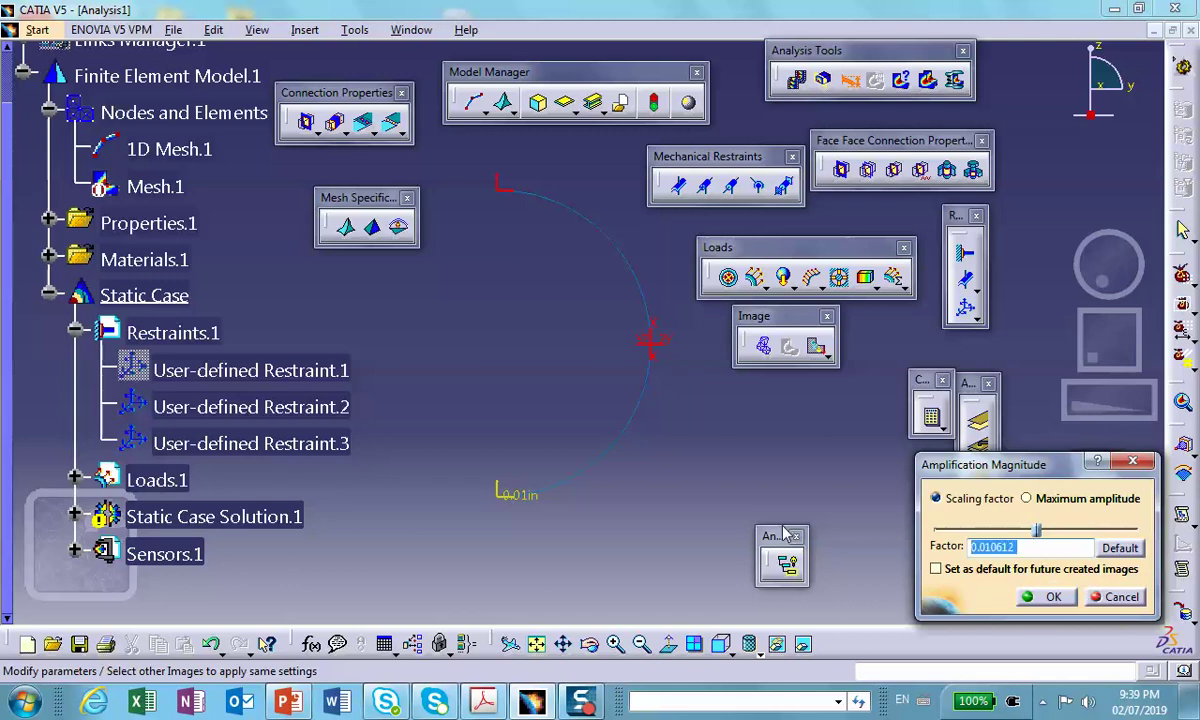
{"action": "type", "text": ".1"}
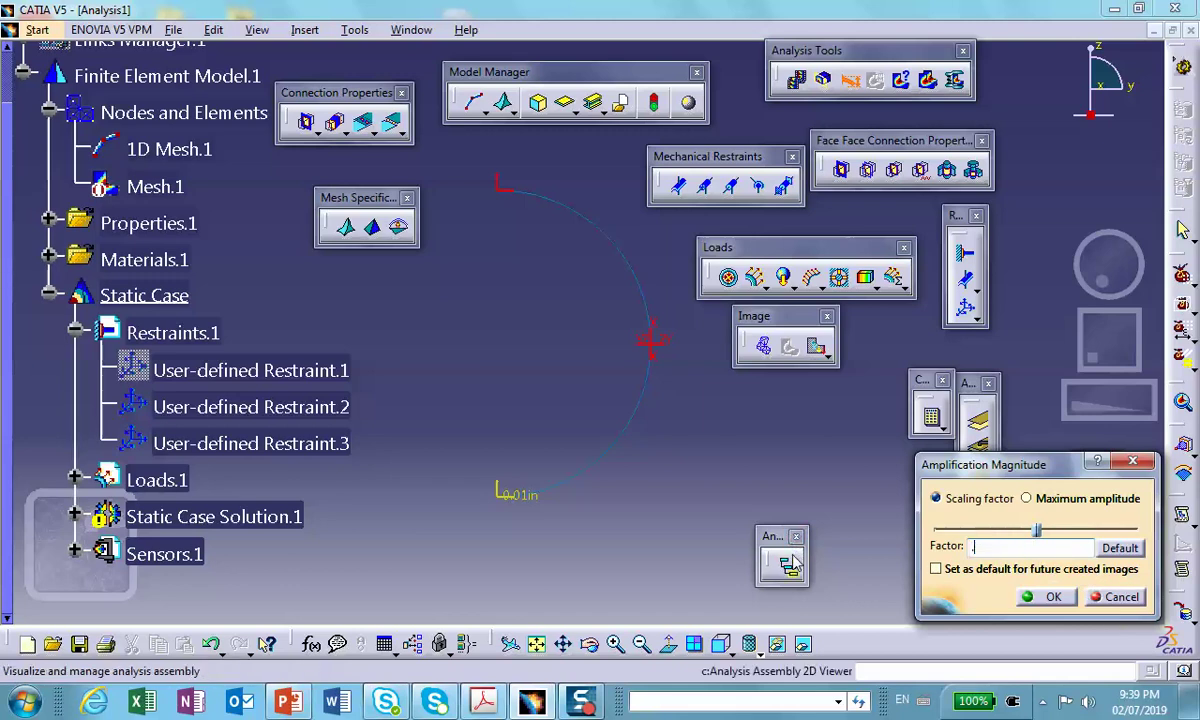
{"action": "left_click", "coordinate": [1052, 597]}
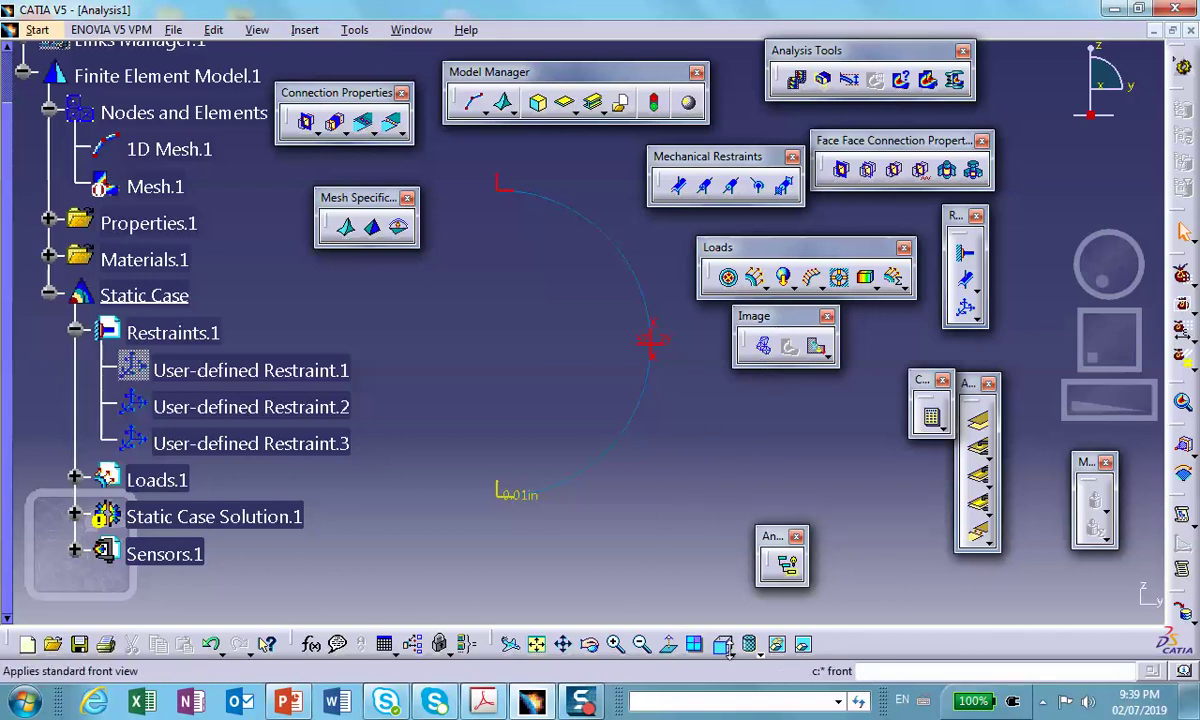
Animate the deformed arc in a standard edge-on view to examine its out-of-plane motion.
{"action": "left_click", "coordinate": [721, 644]}
{"action": "left_click", "coordinate": [748, 588]}
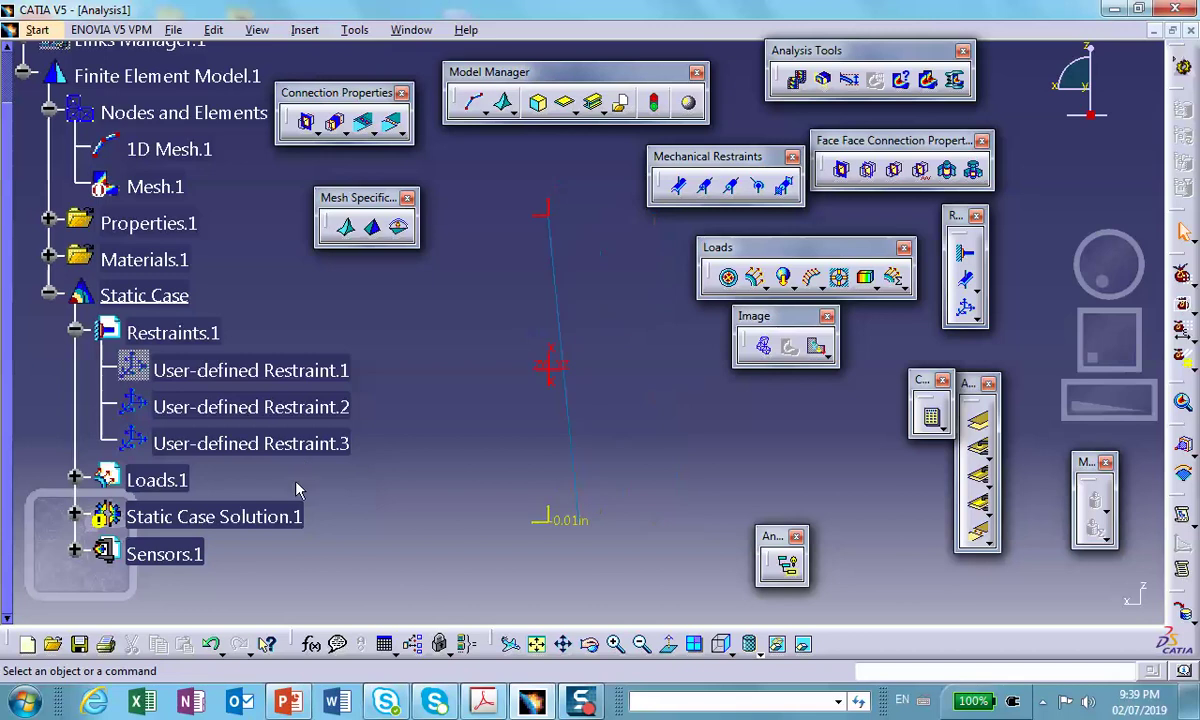
{"action": "left_click", "coordinate": [800, 82]}
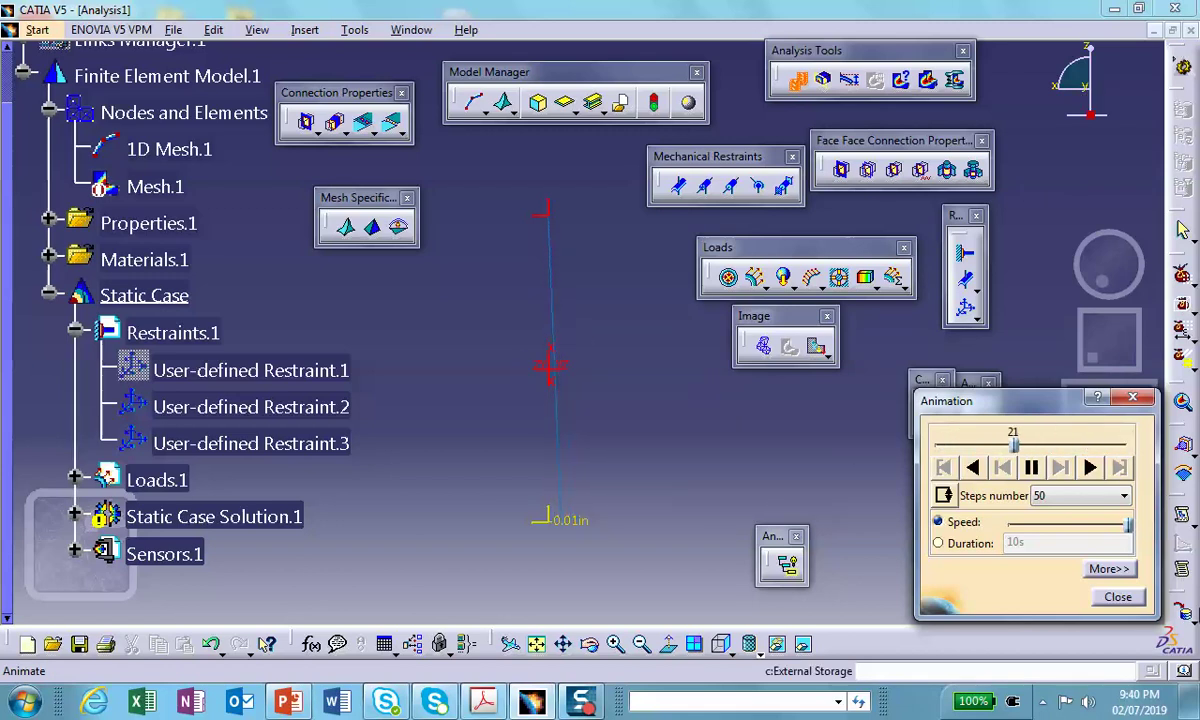
{"action": "left_click", "coordinate": [1125, 597]}
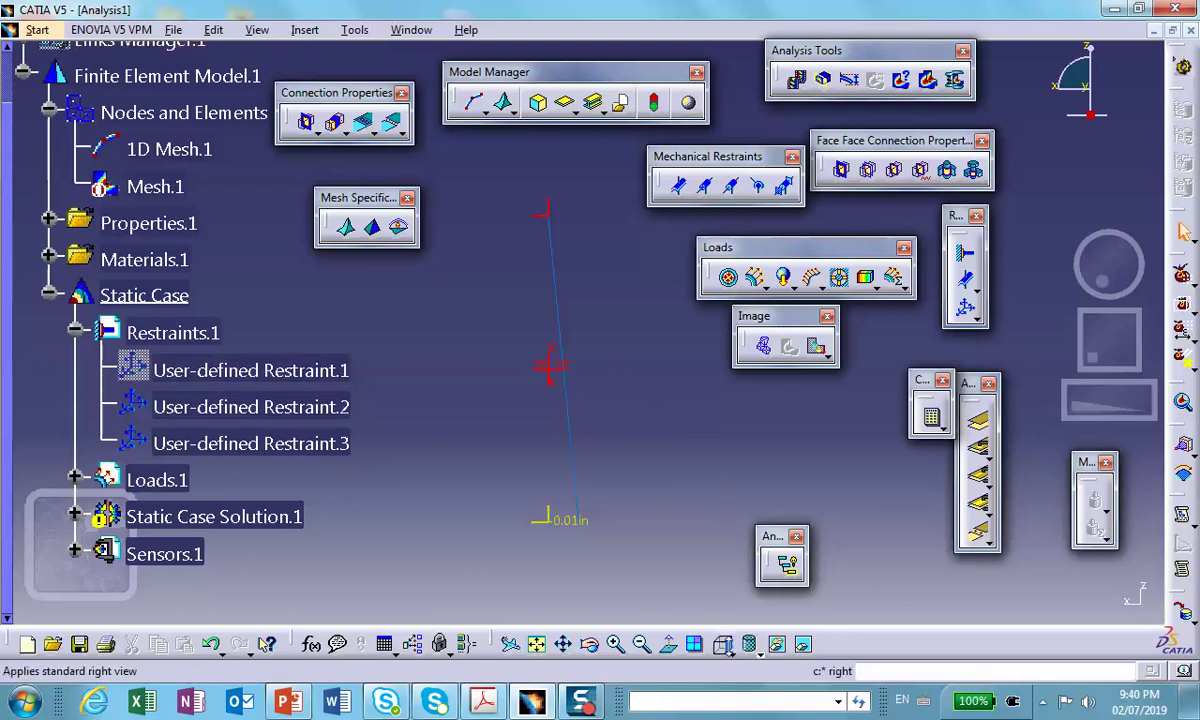
Create a fourth user-defined restraint on the arc's upper end vertex with only Translation 2 restrained.
{"action": "middle_click_drag", "start_coordinate": [565, 330], "coordinate": [730, 322]}
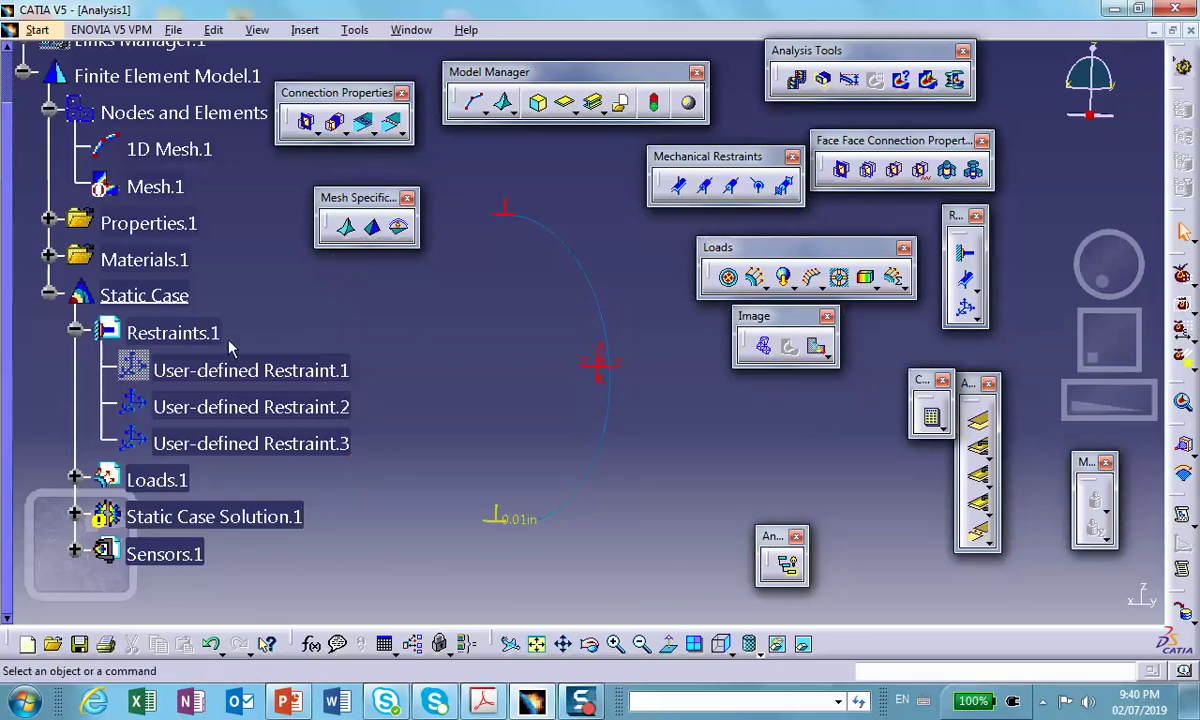
{"action": "left_click", "coordinate": [967, 280]}
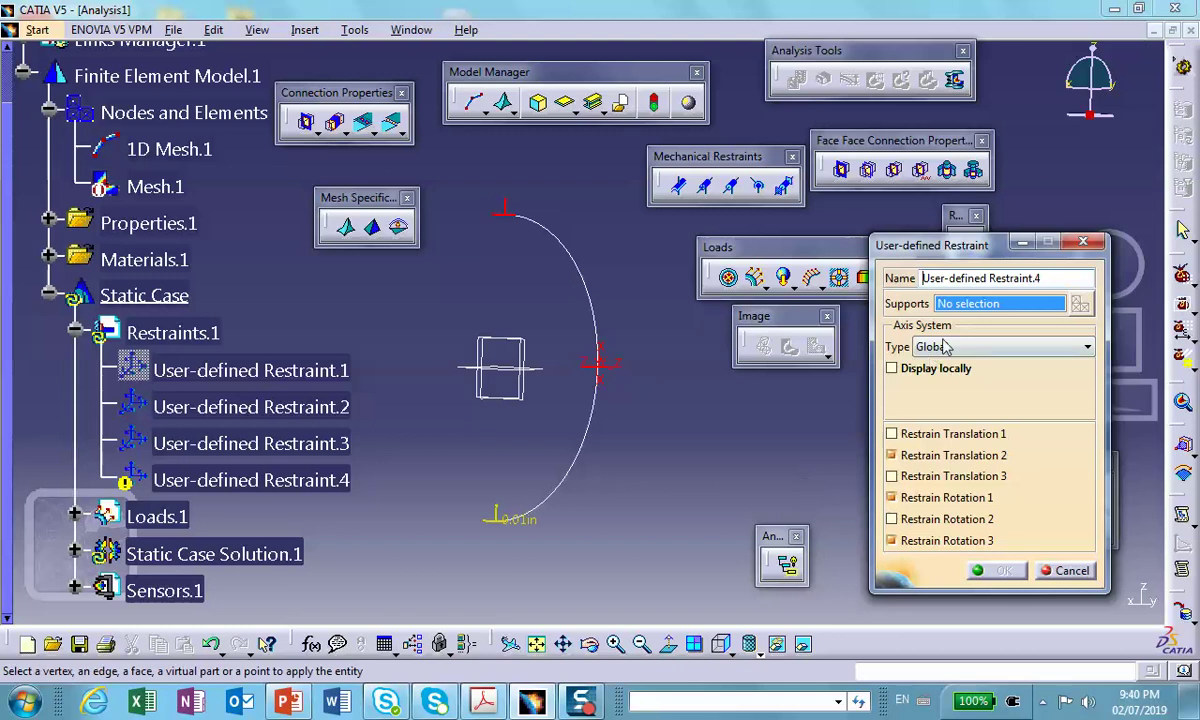
{"action": "left_click", "coordinate": [891, 455]}
{"action": "left_click", "coordinate": [891, 497]}
{"action": "left_click", "coordinate": [891, 540]}
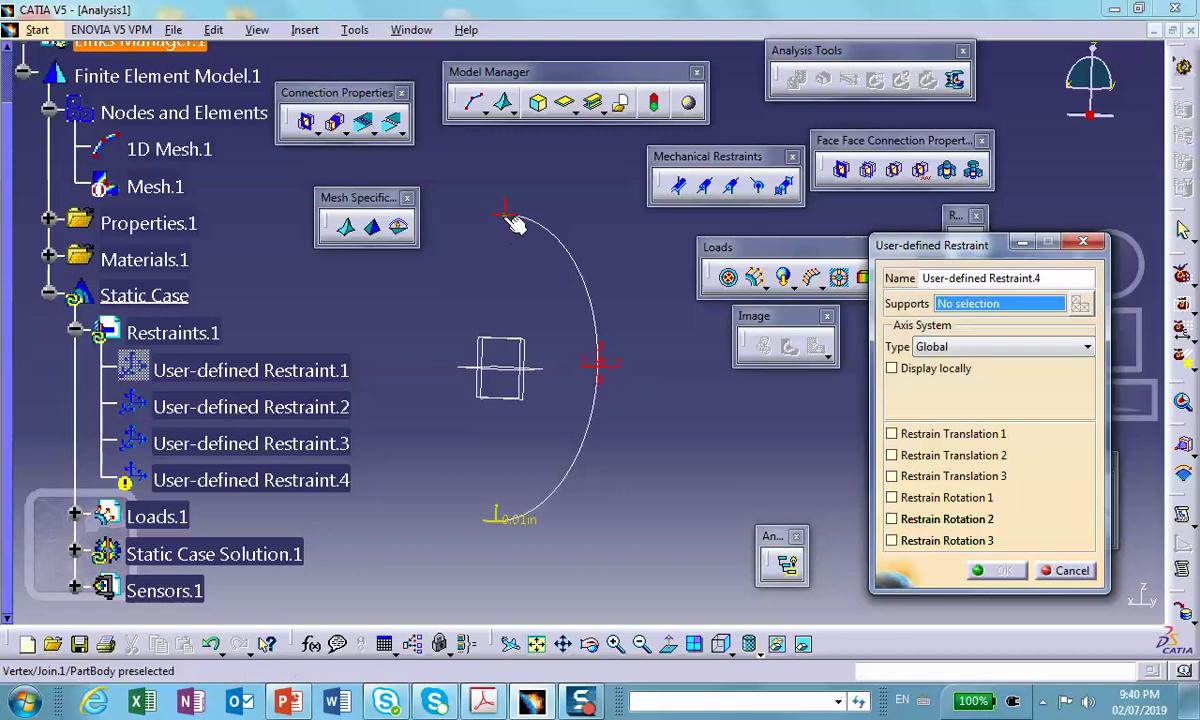
{"action": "left_click", "coordinate": [507, 212]}
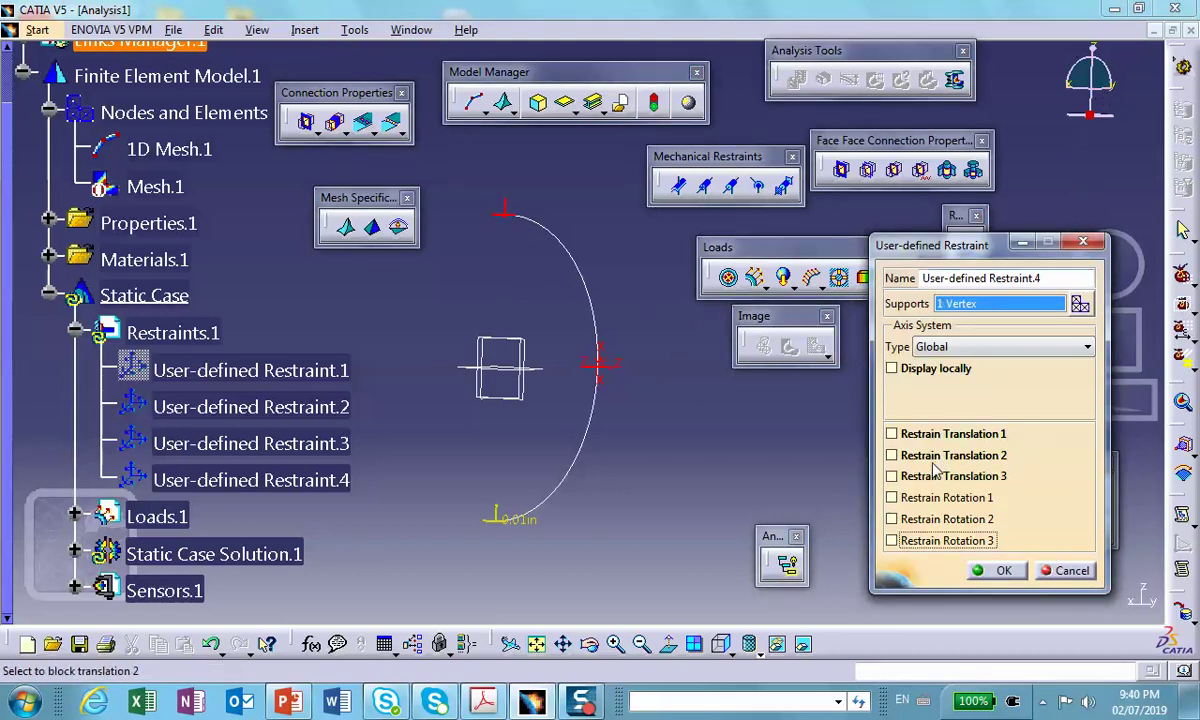
{"action": "left_click", "coordinate": [892, 456]}
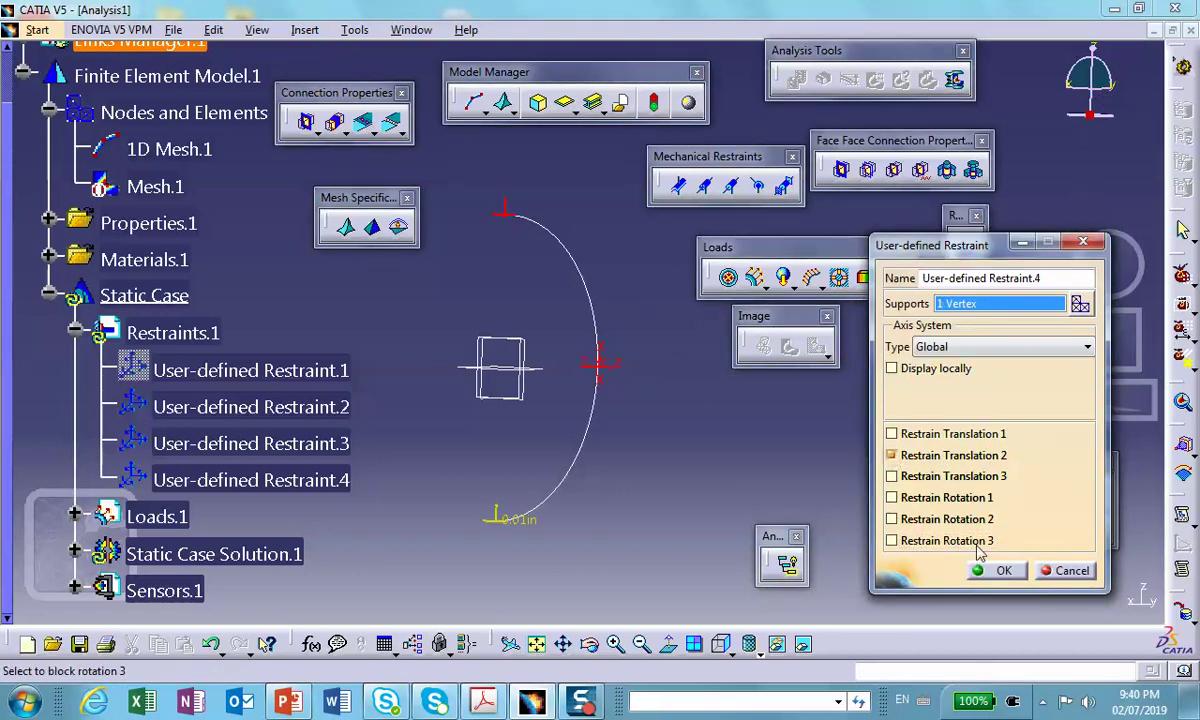
{"action": "left_click", "coordinate": [996, 571]}
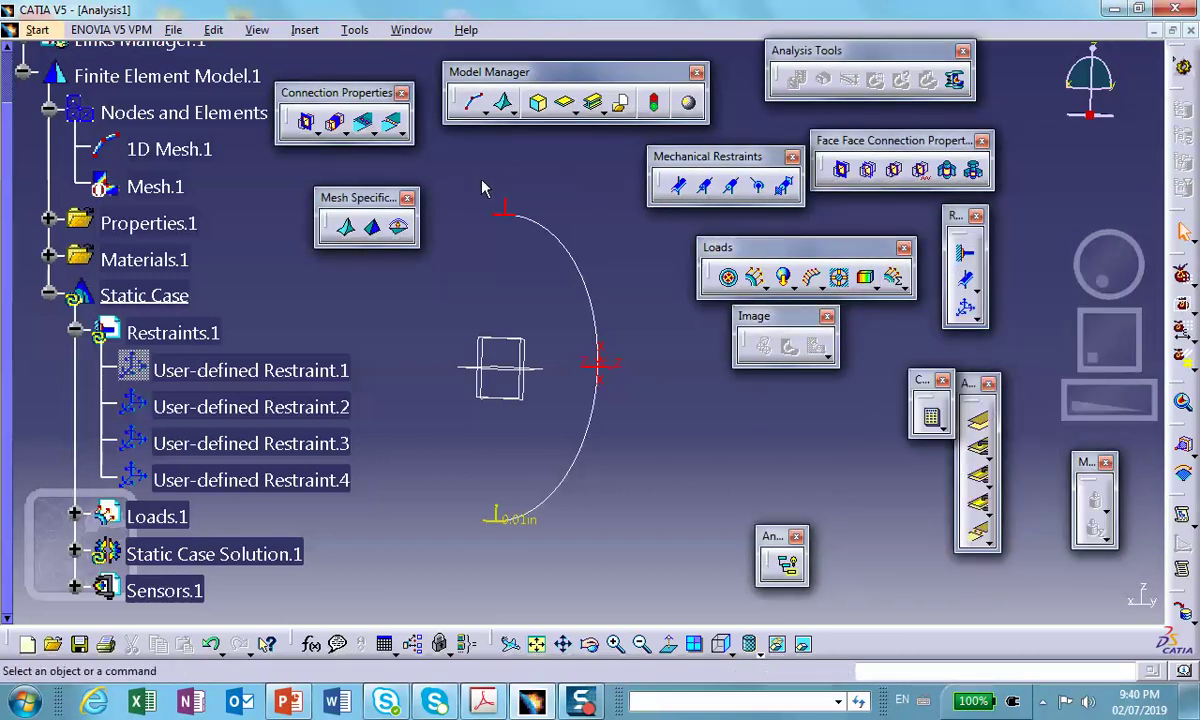
Try to compute the complete analysis with the fourth restraint on the arc's upper end.
{"action": "left_click", "coordinate": [932, 417]}
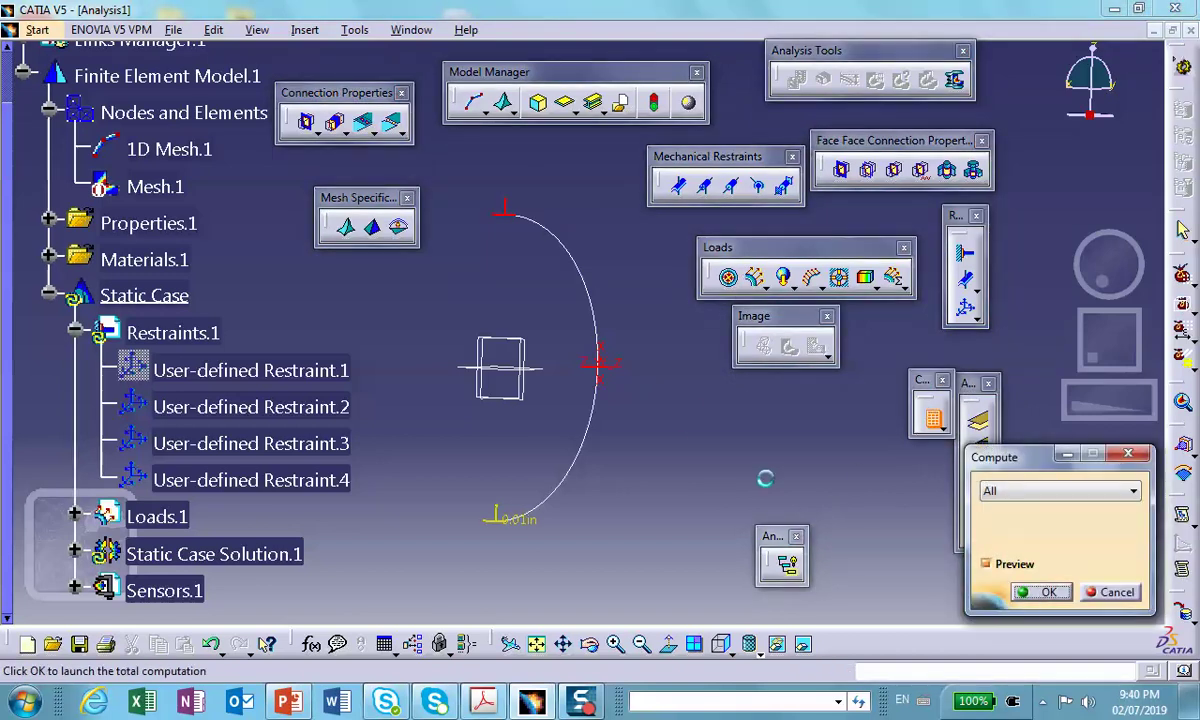
{"action": "left_click", "coordinate": [1040, 591]}
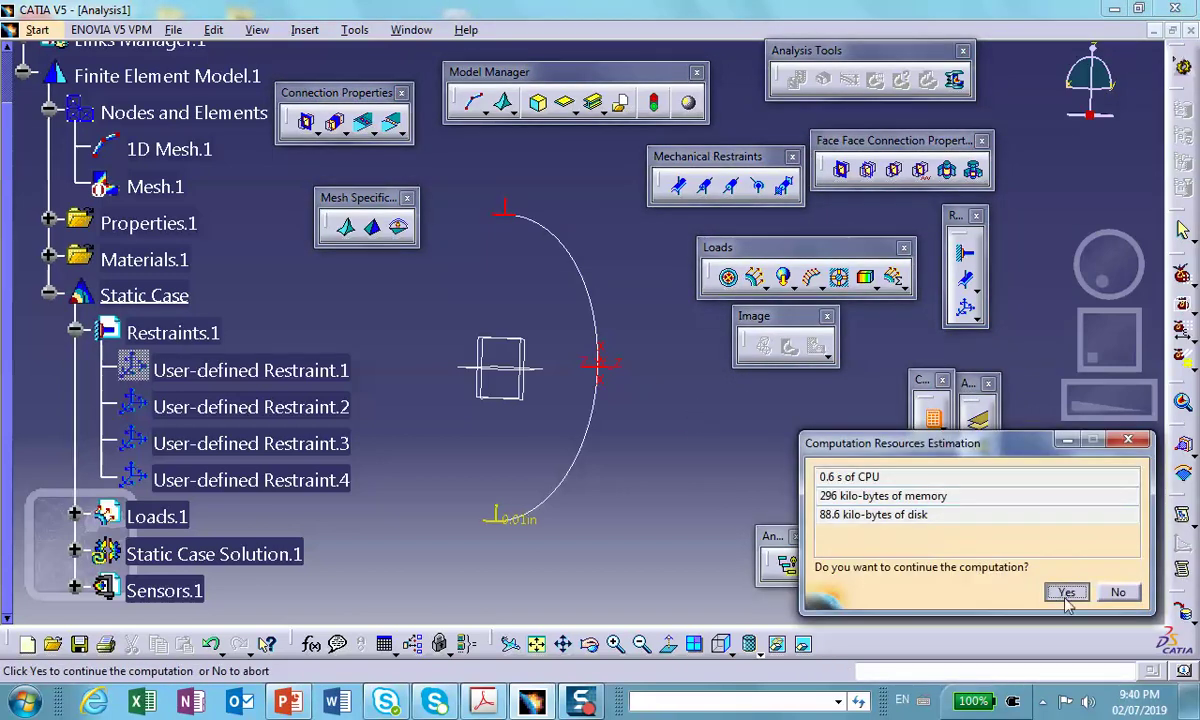
{"action": "left_click", "coordinate": [1066, 592]}
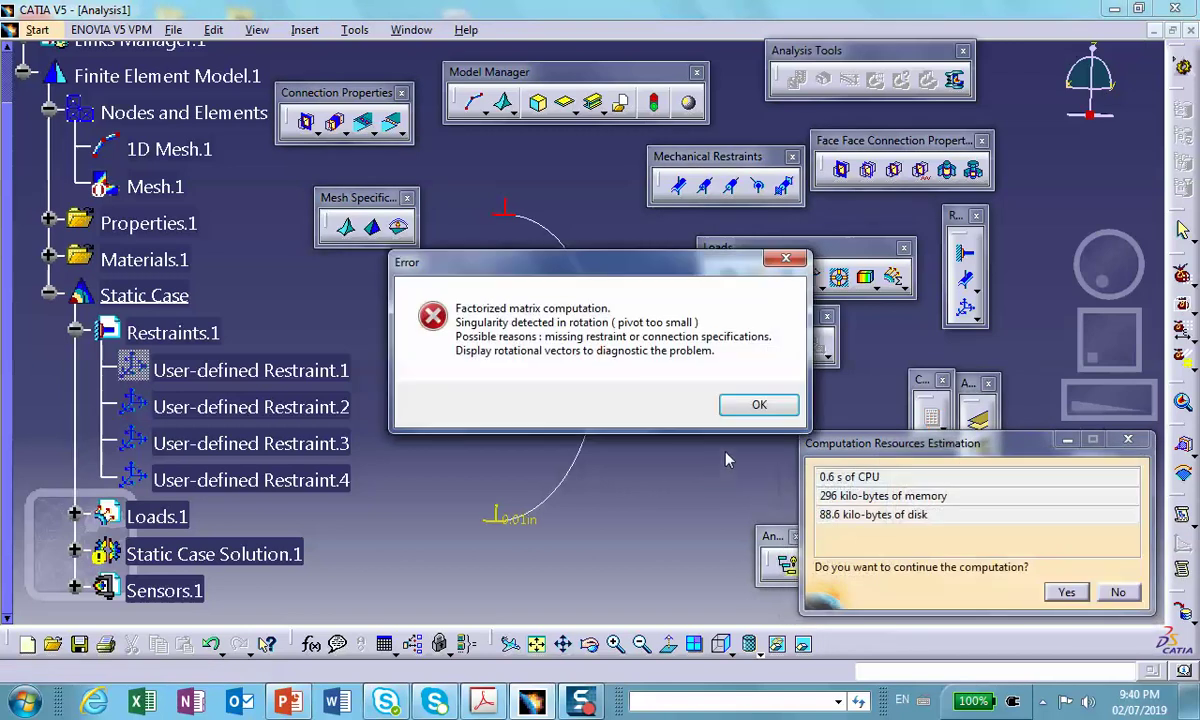
{"action": "left_click", "coordinate": [759, 406]}
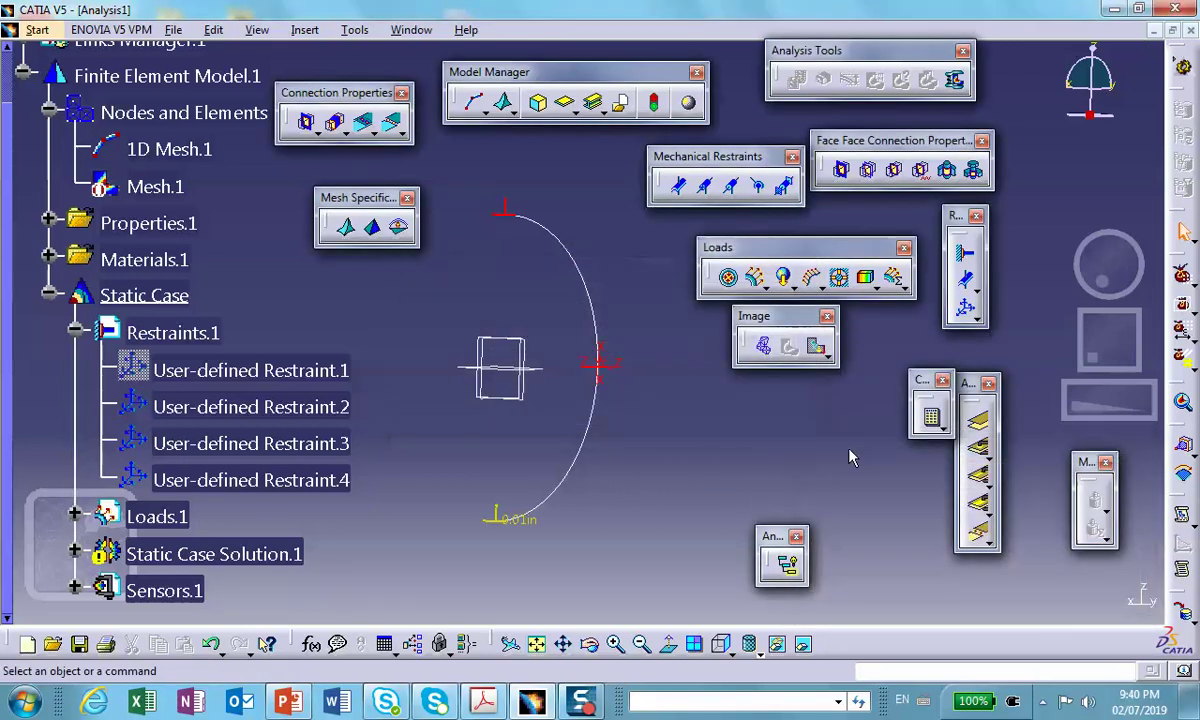
Display the deformed mesh and examine the arc's out-of-plane motion from a standard edge-on view and an oblique view.
{"action": "left_click", "coordinate": [765, 346]}
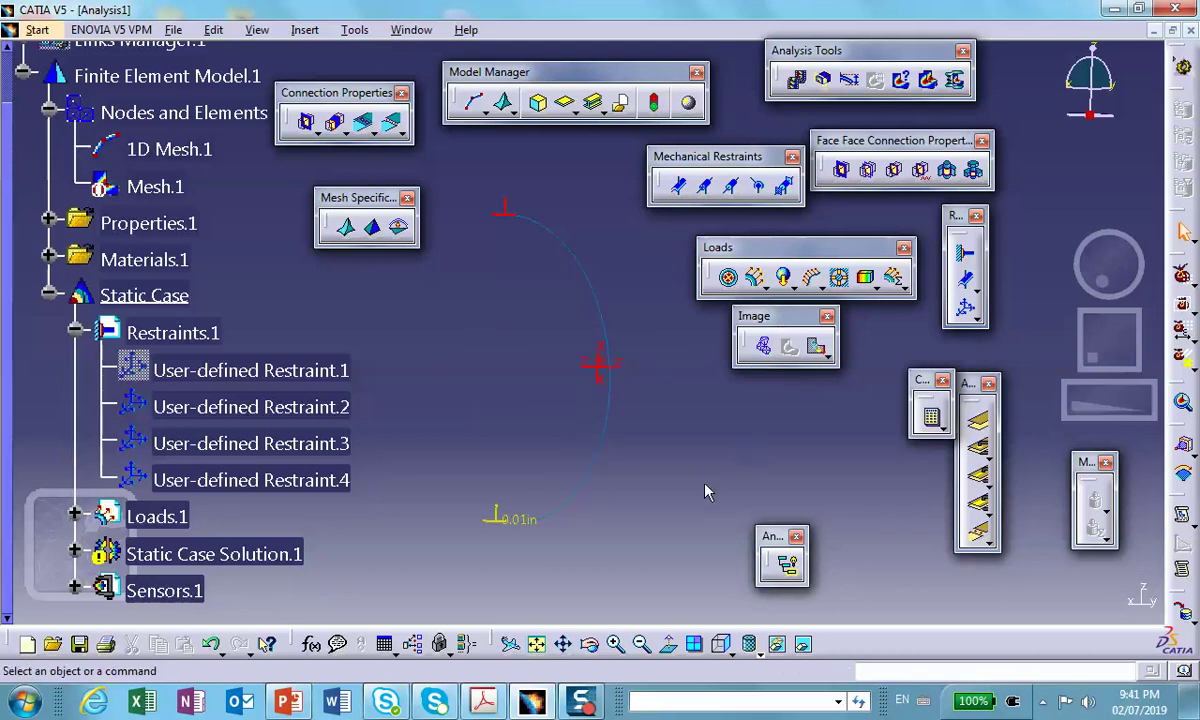
{"action": "left_click", "coordinate": [720, 645]}
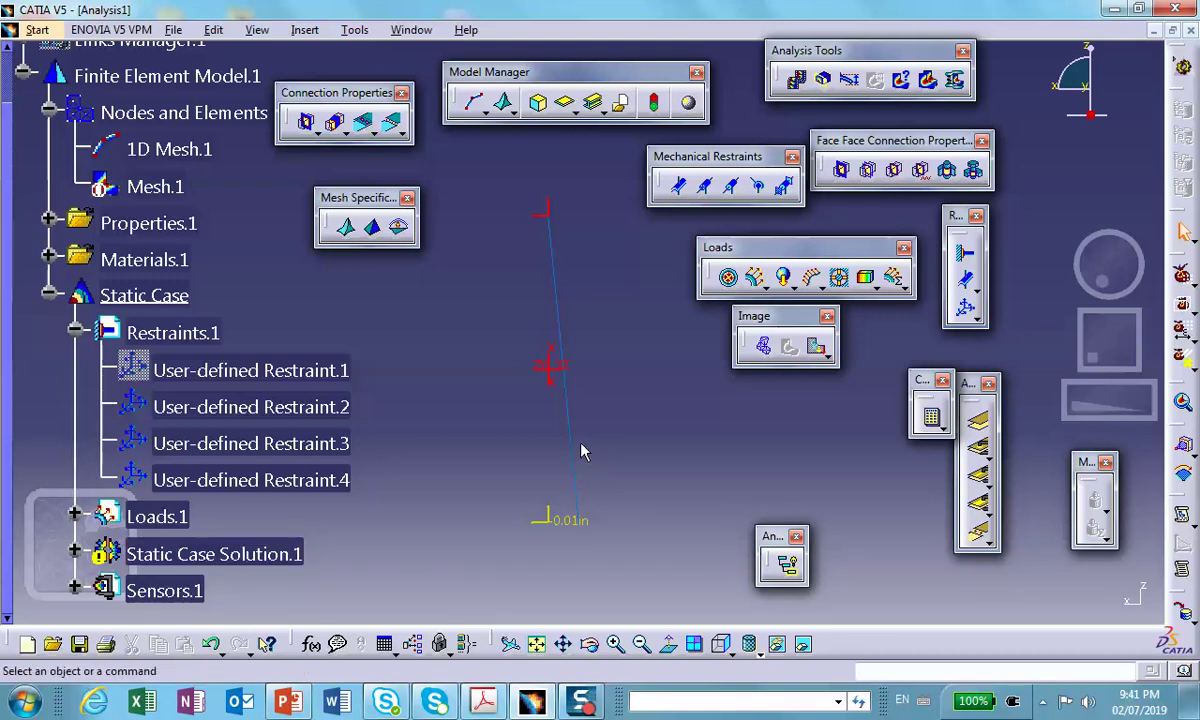
{"action": "middle_click_drag", "start_coordinate": [590, 400], "coordinate": [662, 313]}
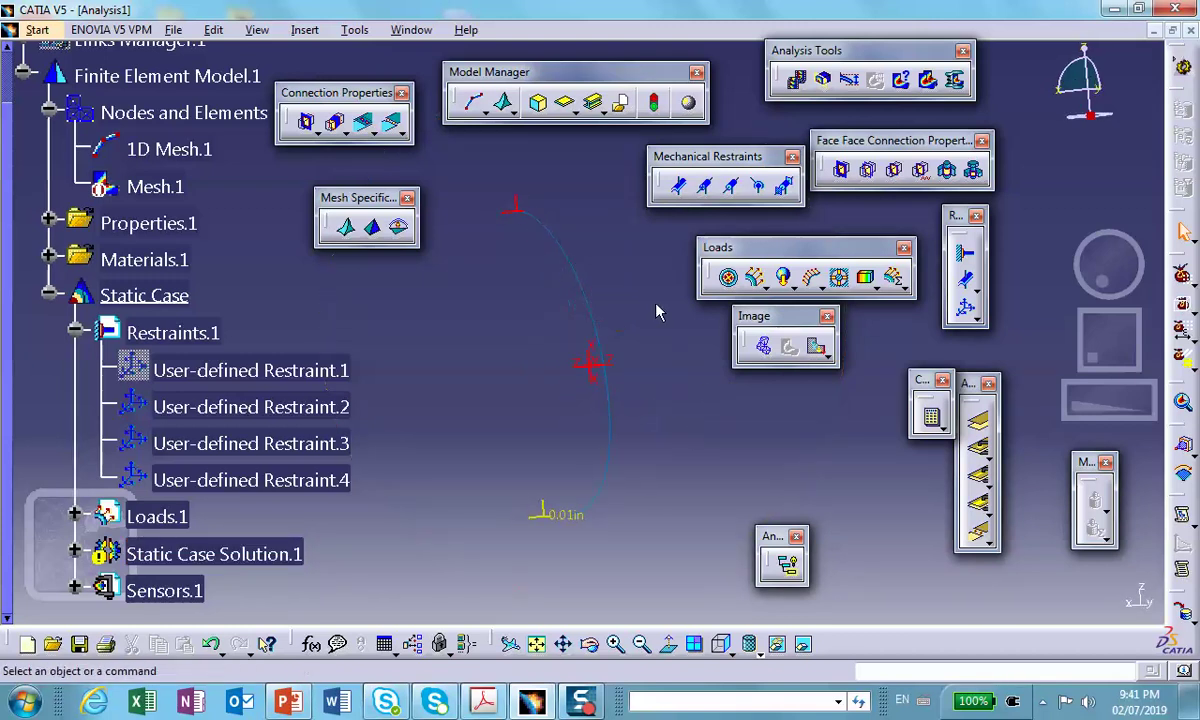
Edit User-defined Restraint.4 so that it restrains only Rotation 2 instead of Translation 2.
{"action": "double_click", "coordinate": [300, 480]}
{"action": "middle_click_drag", "start_coordinate": [680, 462], "coordinate": [584, 415]}
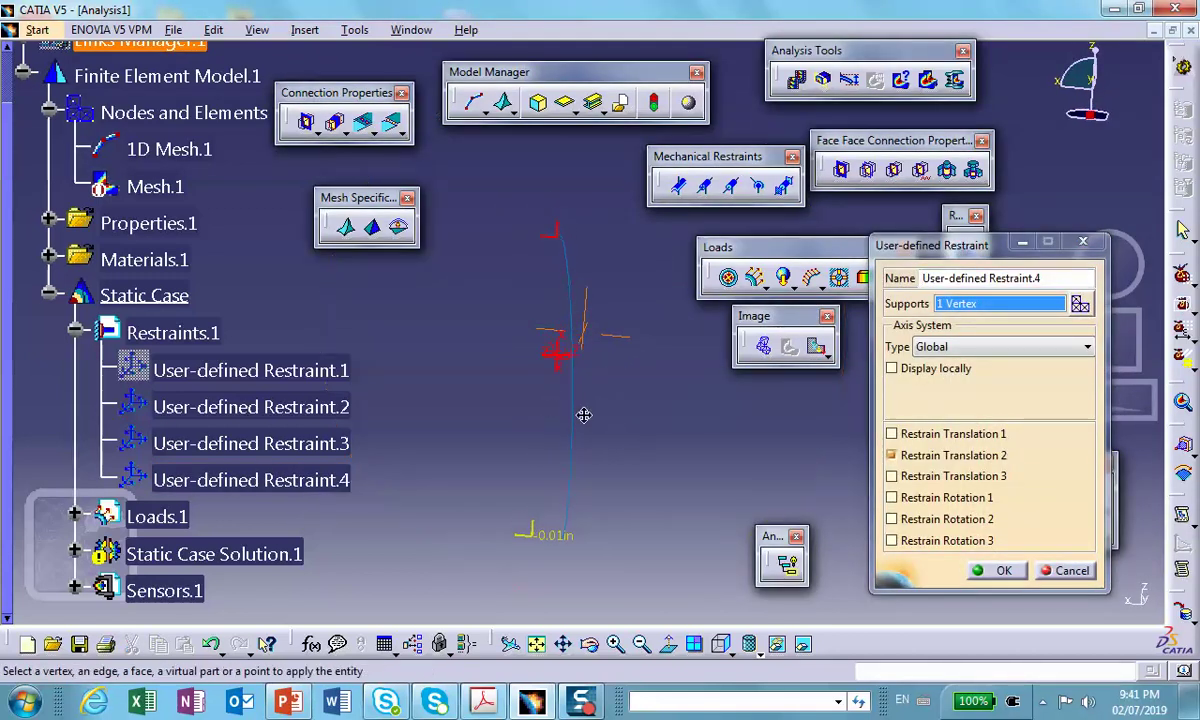
{"action": "left_click", "coordinate": [891, 455]}
{"action": "left_click", "coordinate": [892, 519]}
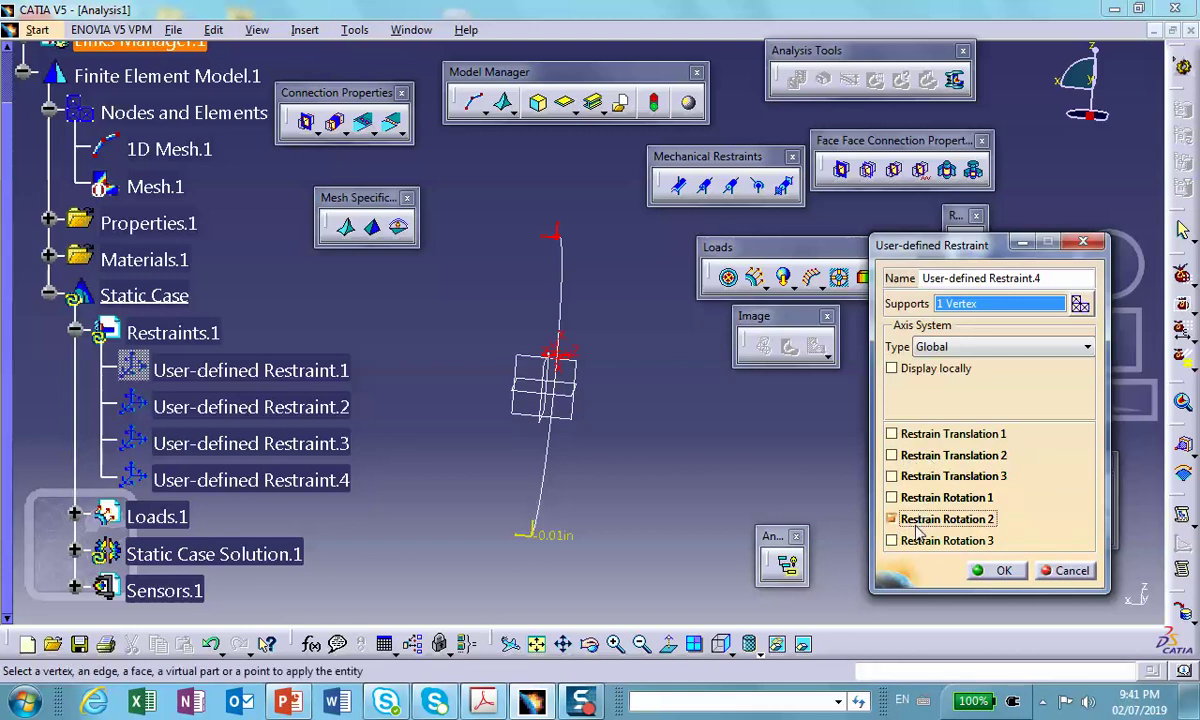
{"action": "left_click", "coordinate": [1000, 570]}
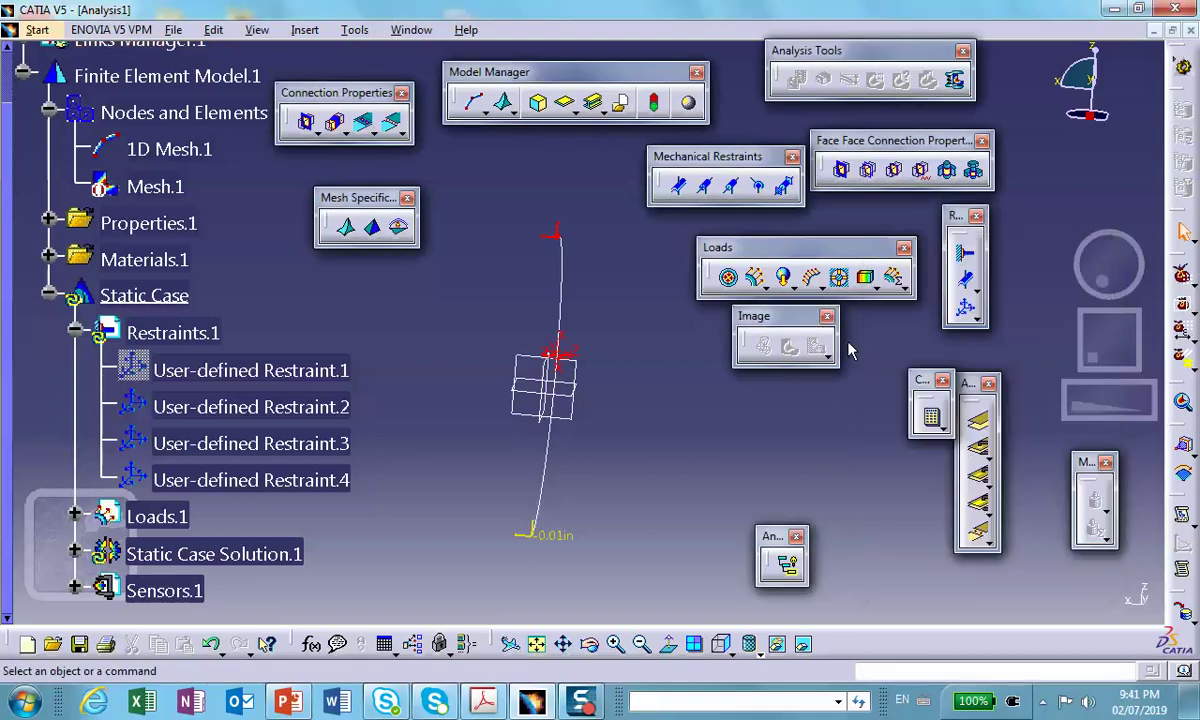
Recompute the complete analysis and display the deformed mesh of the static case.
{"action": "left_click", "coordinate": [933, 419]}
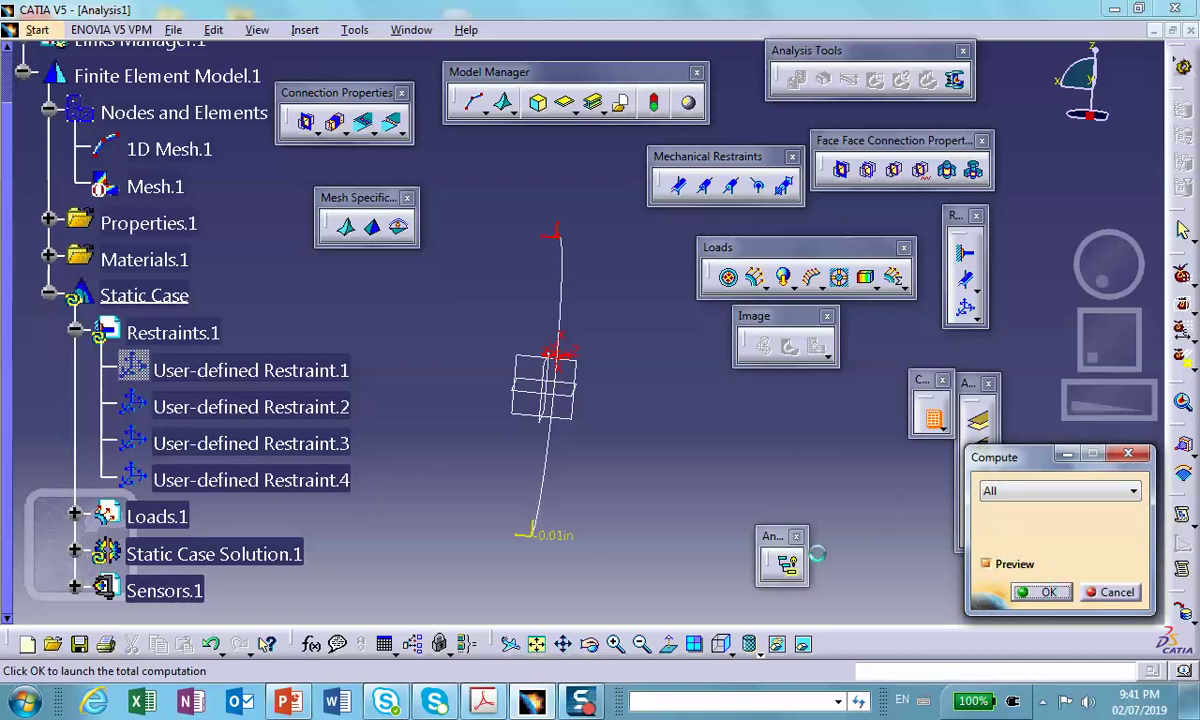
{"action": "left_click", "coordinate": [1062, 593]}
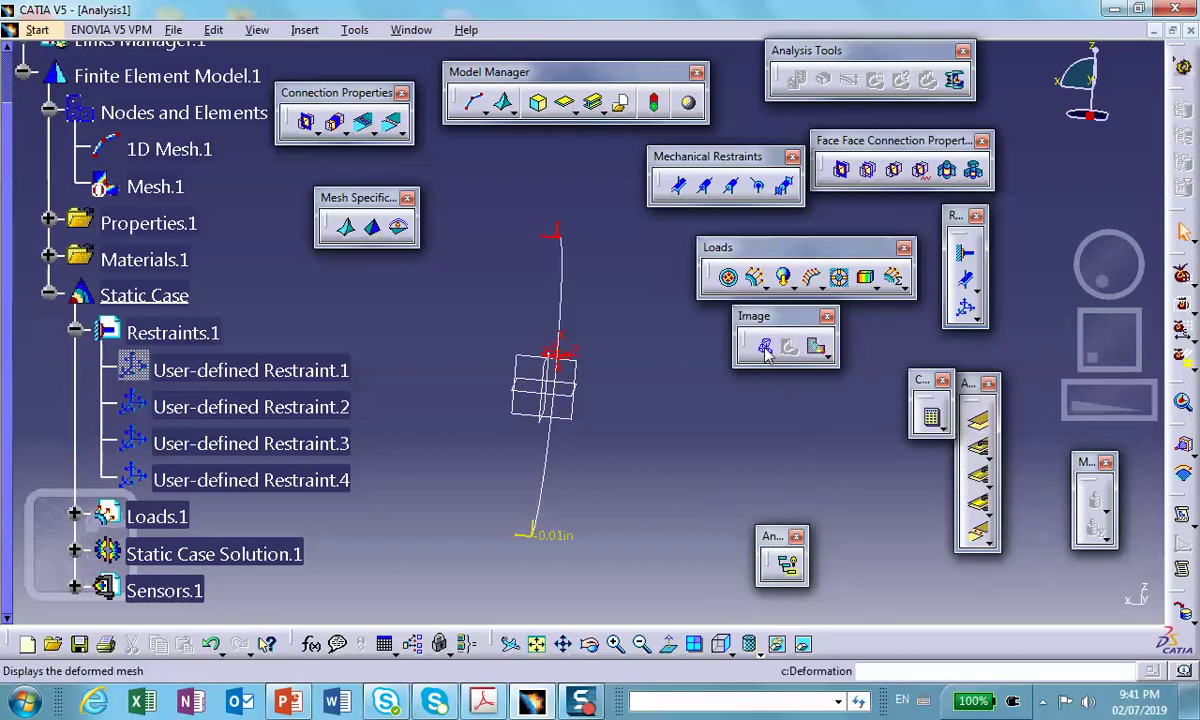
{"action": "left_click", "coordinate": [763, 345]}
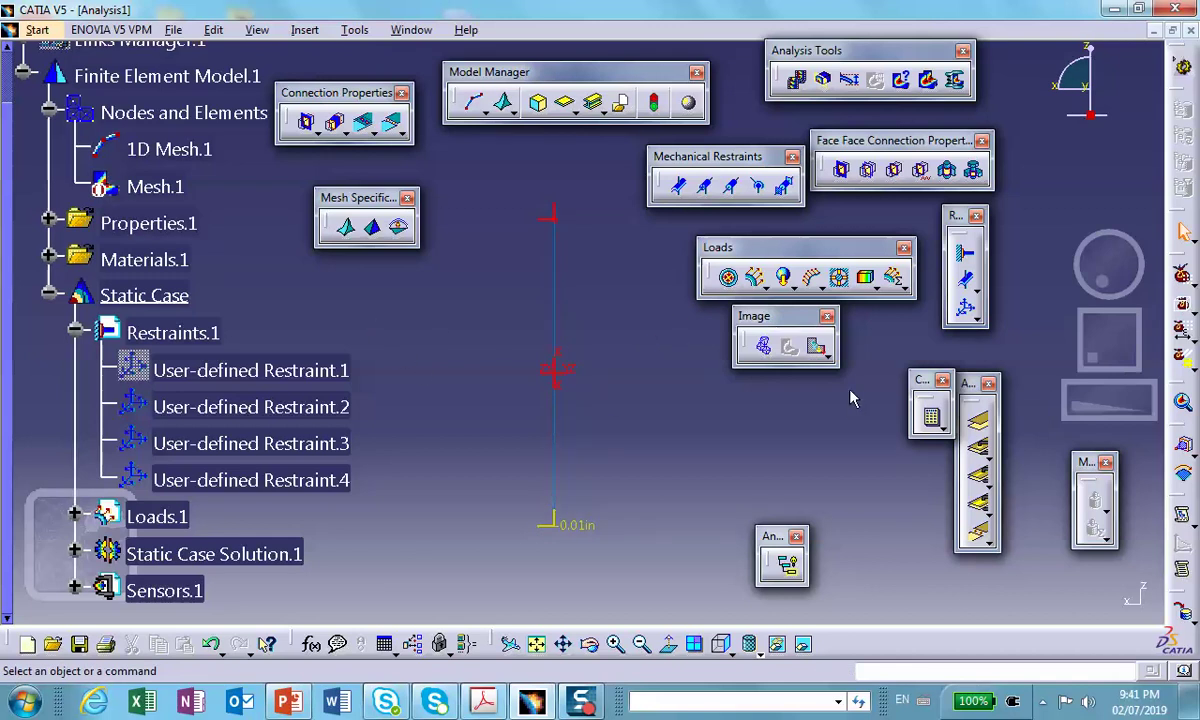
Show the arc face-on in a standard view and reset the deformation amplification to its default scaling factor.
{"action": "left_click", "coordinate": [727, 650]}
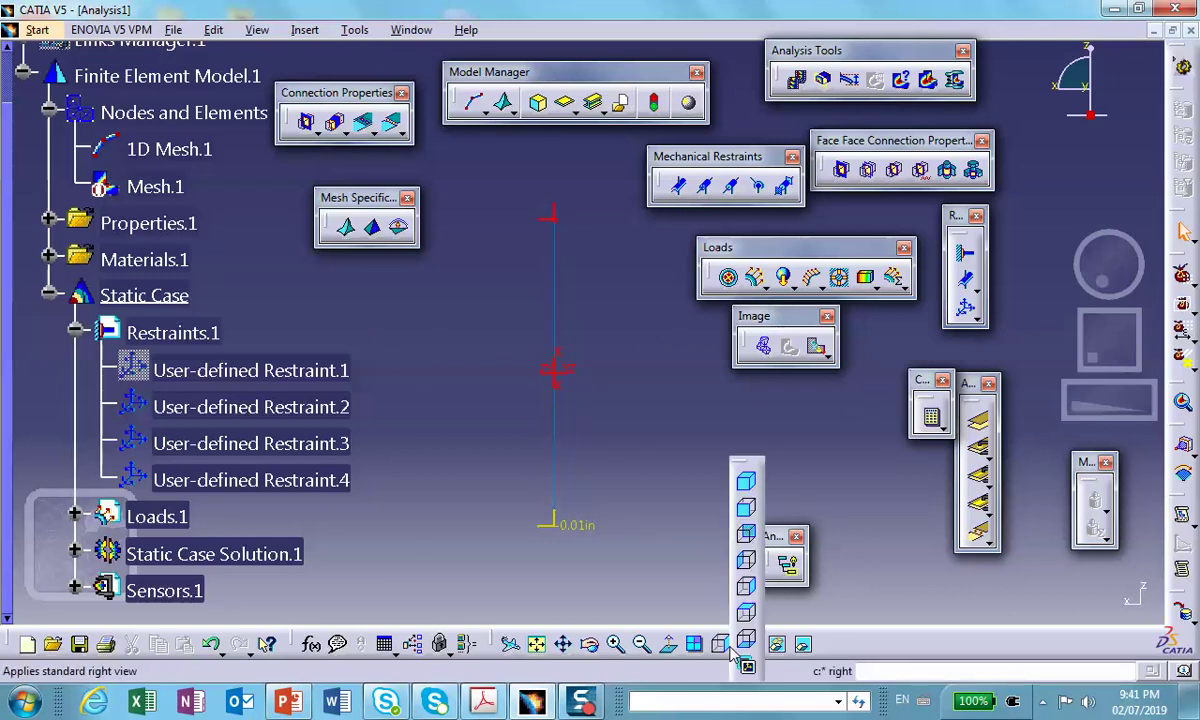
{"action": "left_click", "coordinate": [747, 587]}
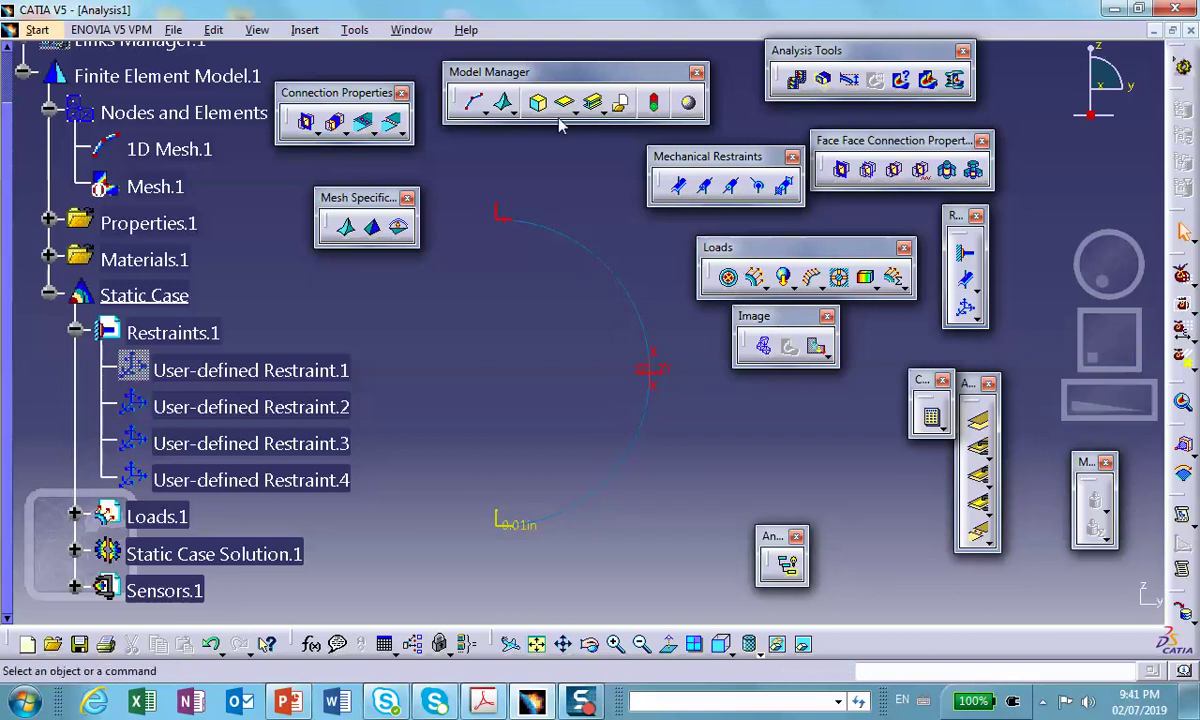
{"action": "left_click", "coordinate": [850, 83]}
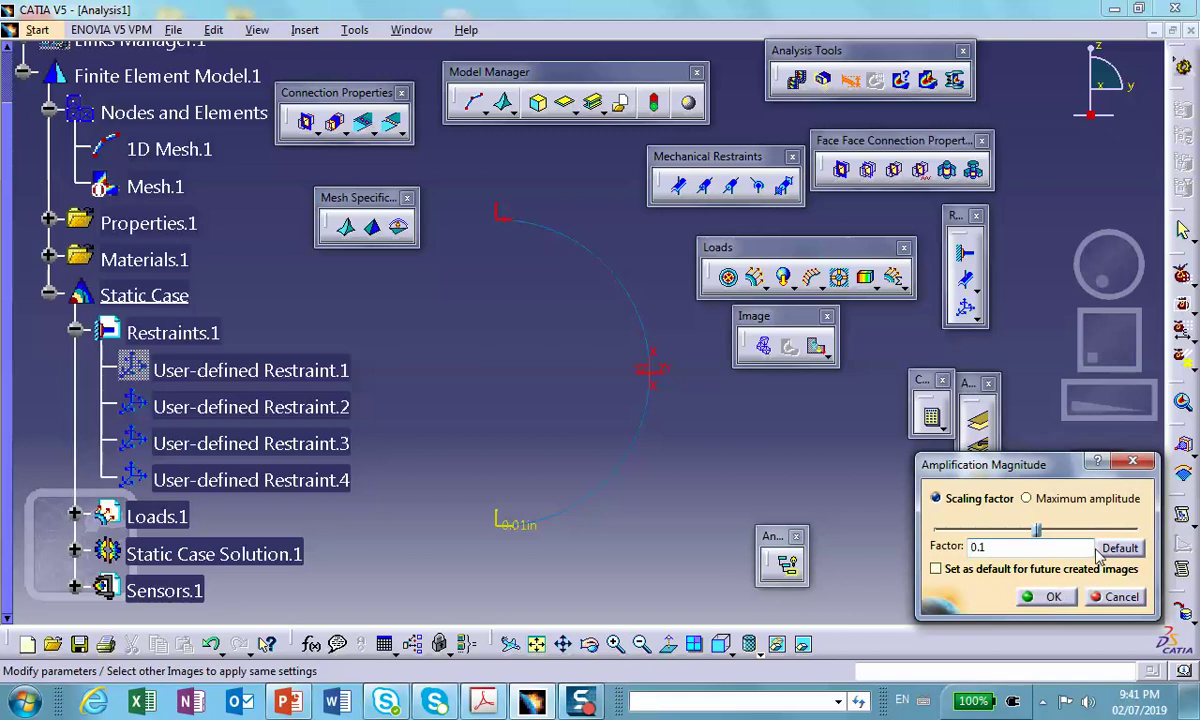
{"action": "left_click", "coordinate": [1115, 545]}
{"action": "left_click", "coordinate": [1054, 598]}
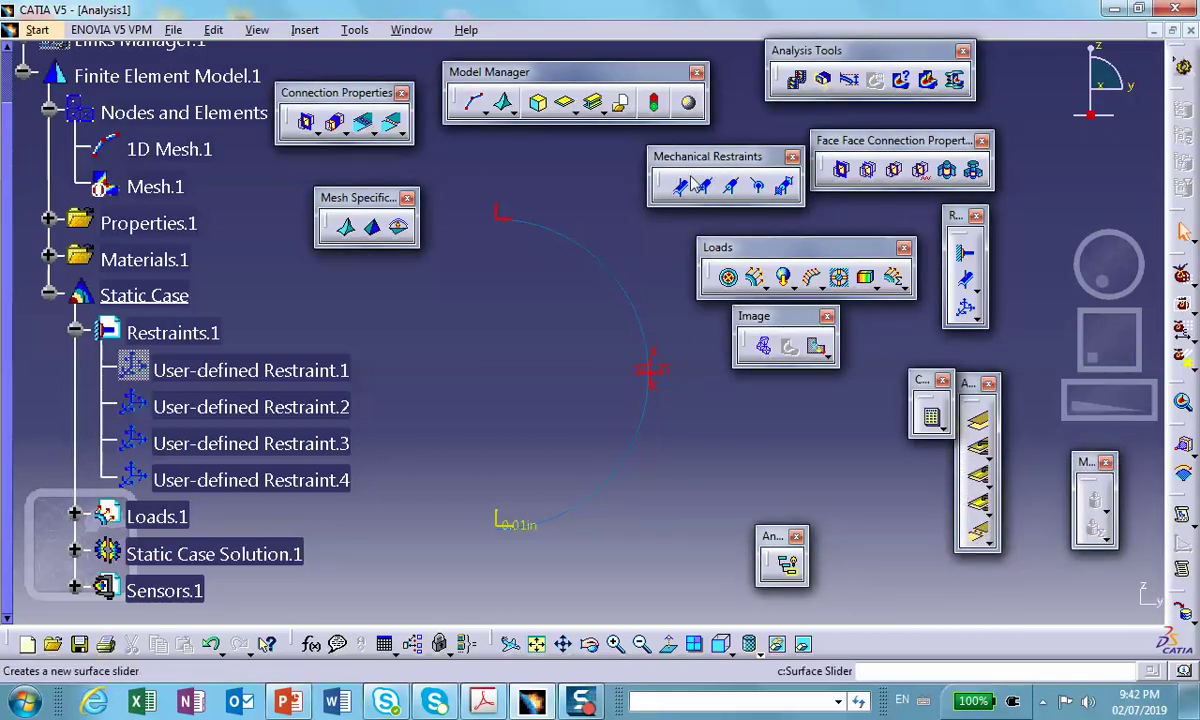
Hide the symbols of the enforced displacement, User-defined Restraints 2, 3 and 4, and the 1D property.
{"action": "right_click", "coordinate": [507, 521]}
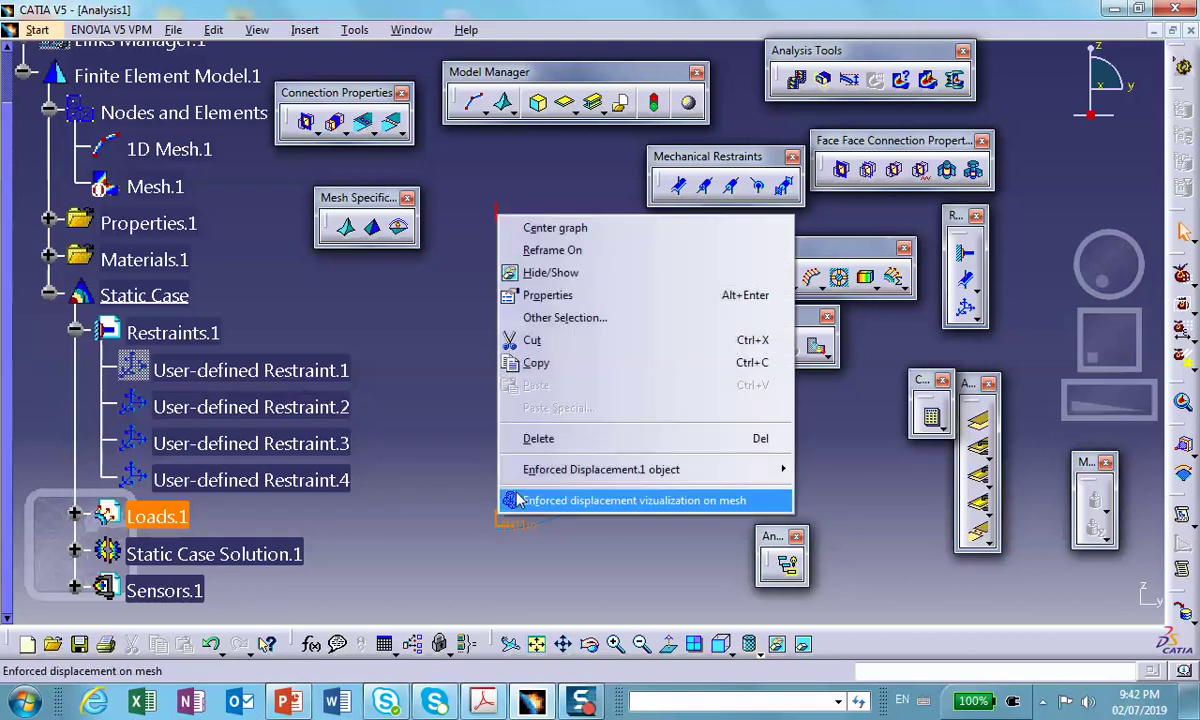
{"action": "left_click", "coordinate": [545, 273]}
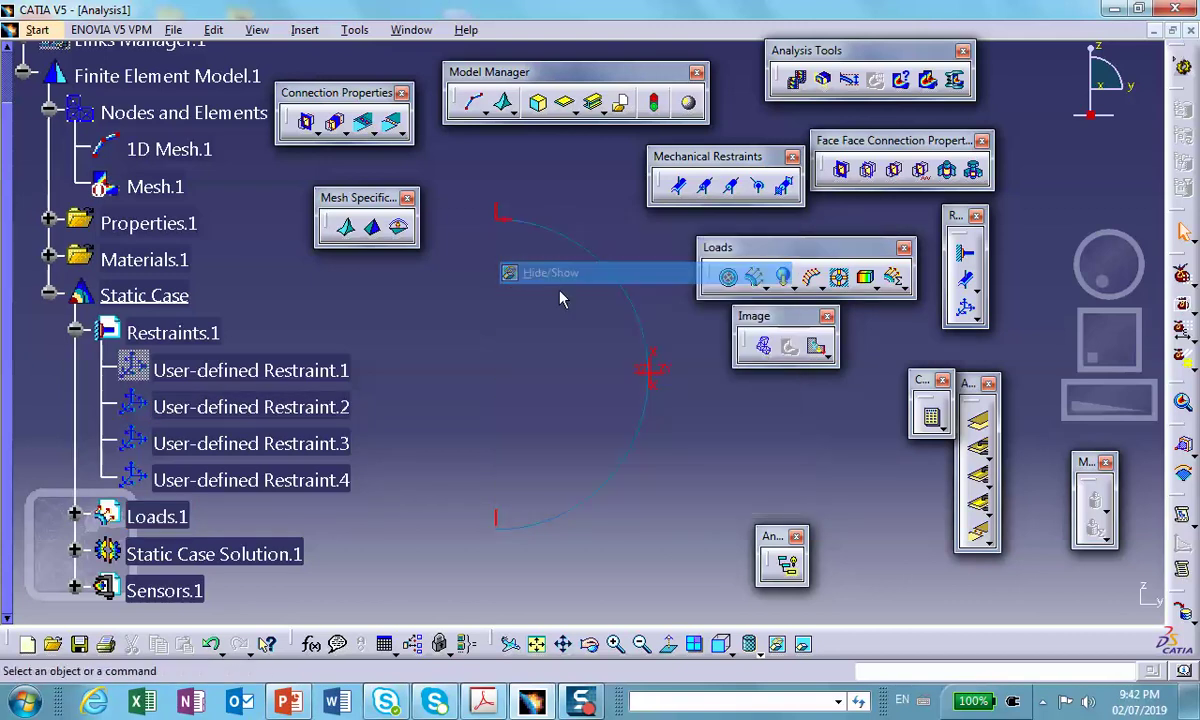
{"action": "right_click", "coordinate": [498, 214]}
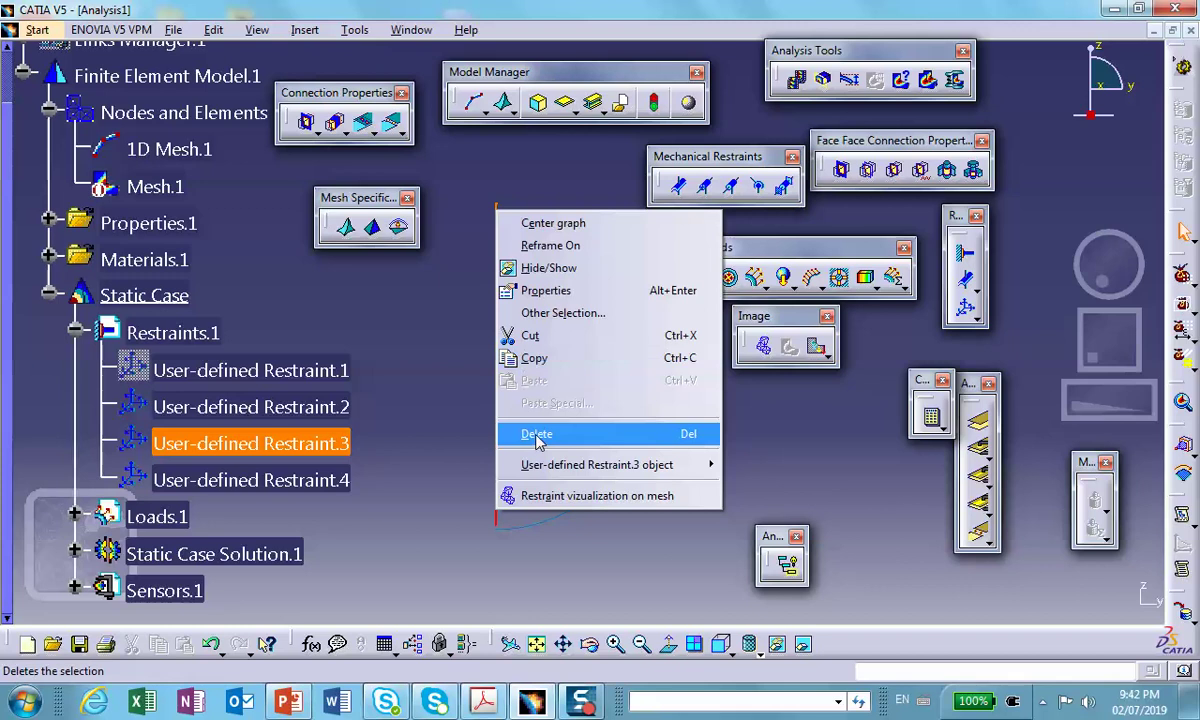
{"action": "left_click", "coordinate": [549, 269]}
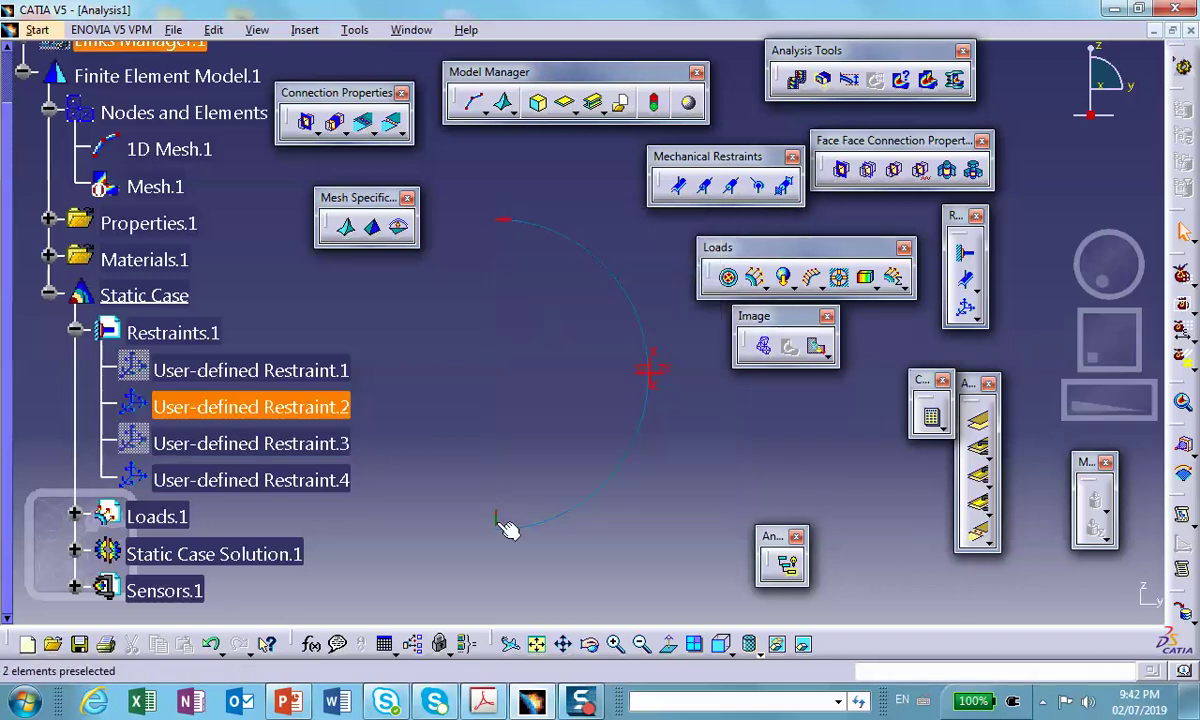
{"action": "right_click", "coordinate": [500, 522]}
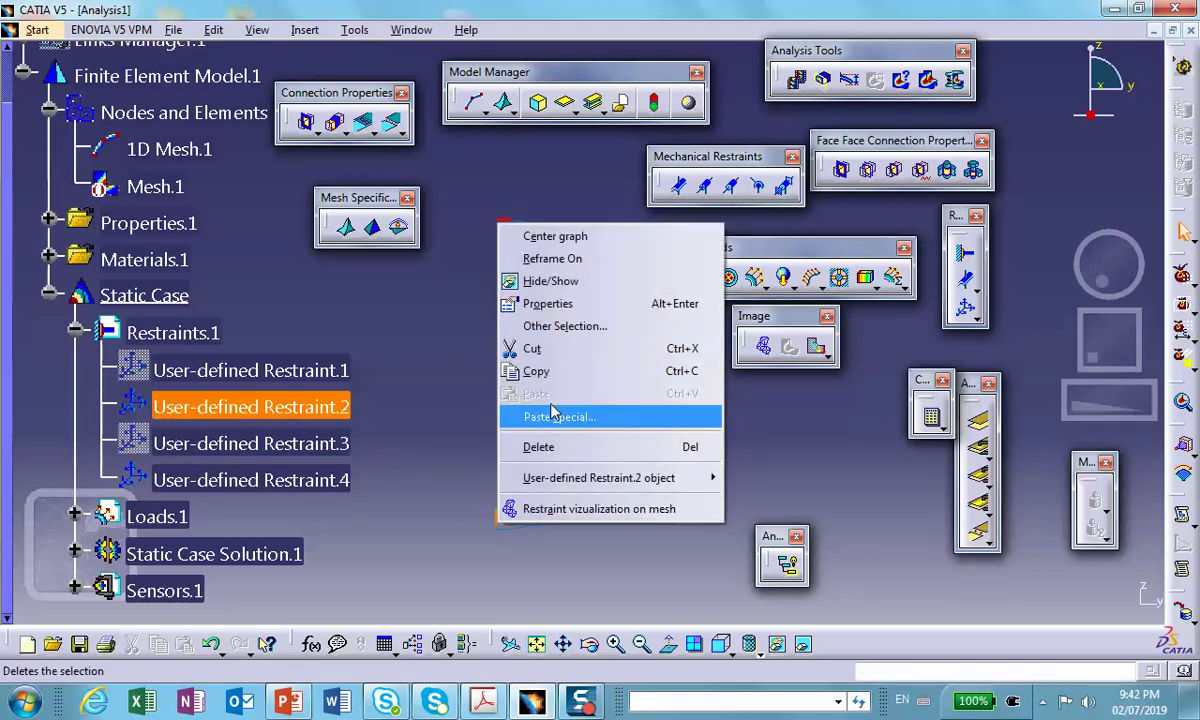
{"action": "left_click", "coordinate": [549, 283]}
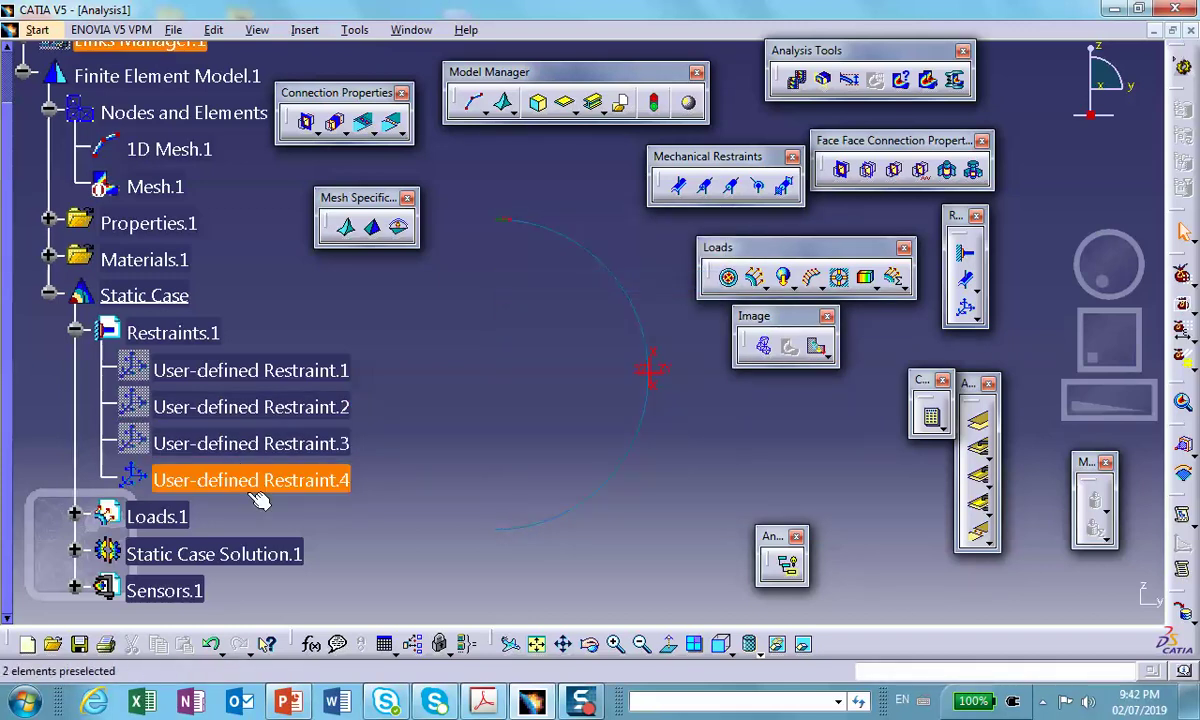
{"action": "right_click", "coordinate": [258, 489]}
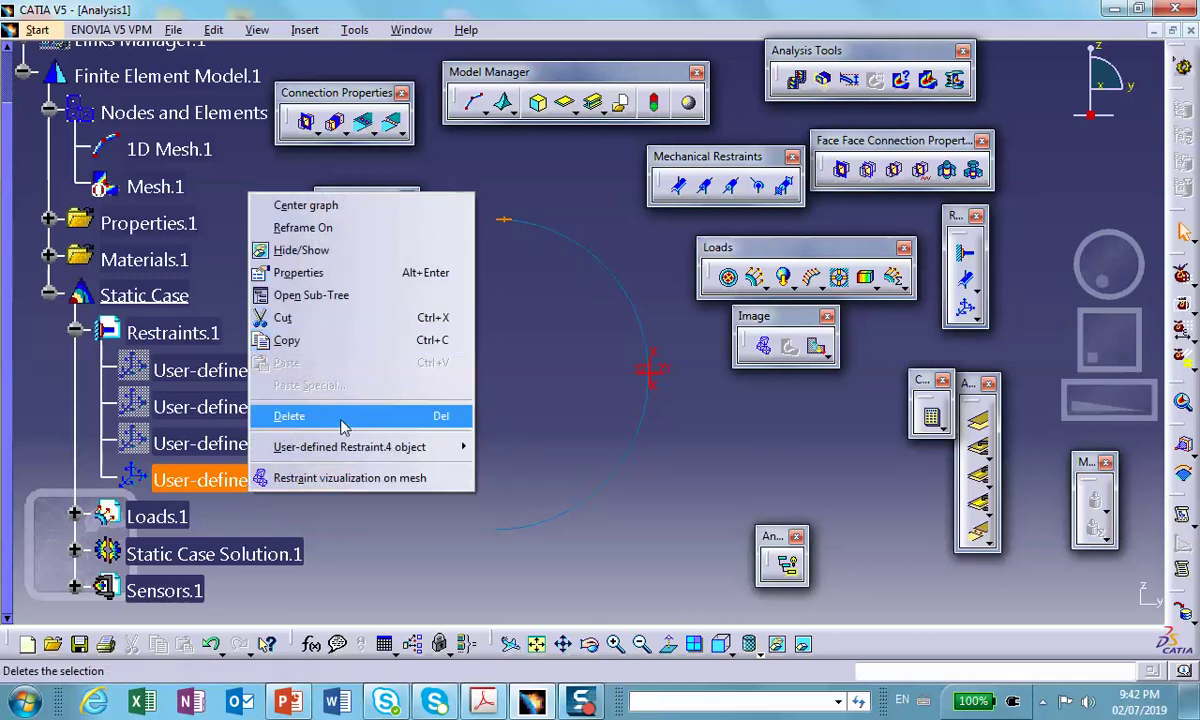
{"action": "left_click", "coordinate": [328, 252]}
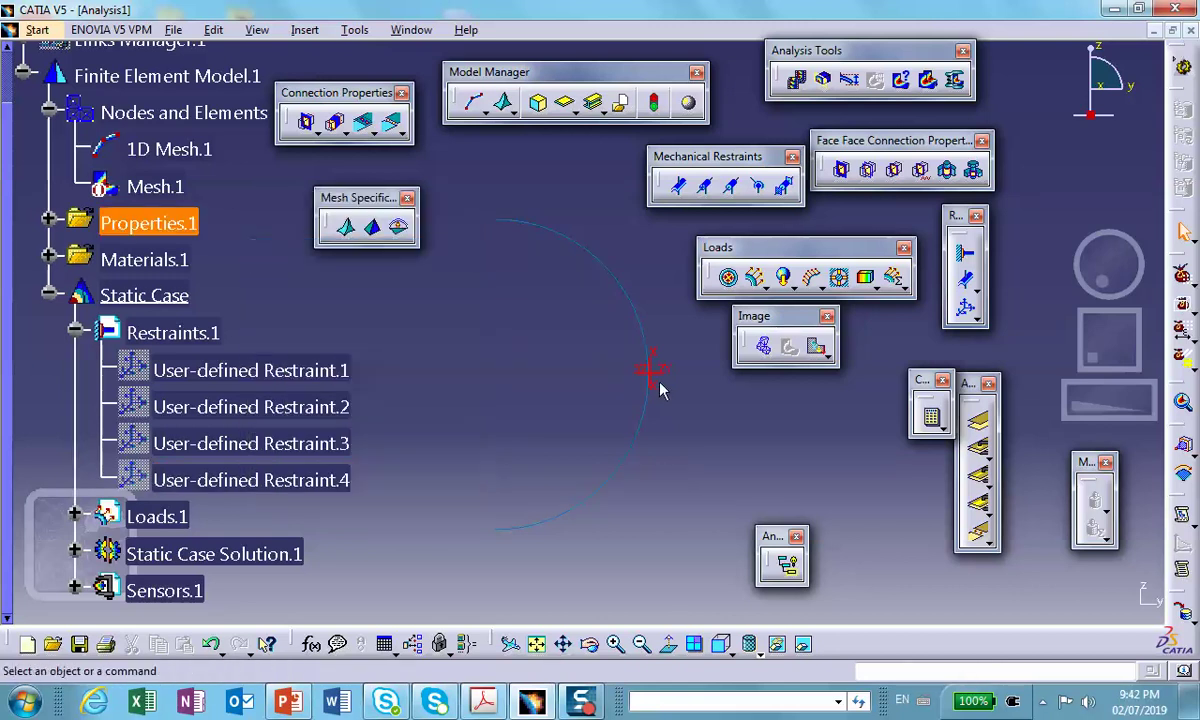
{"action": "right_click", "coordinate": [672, 375]}
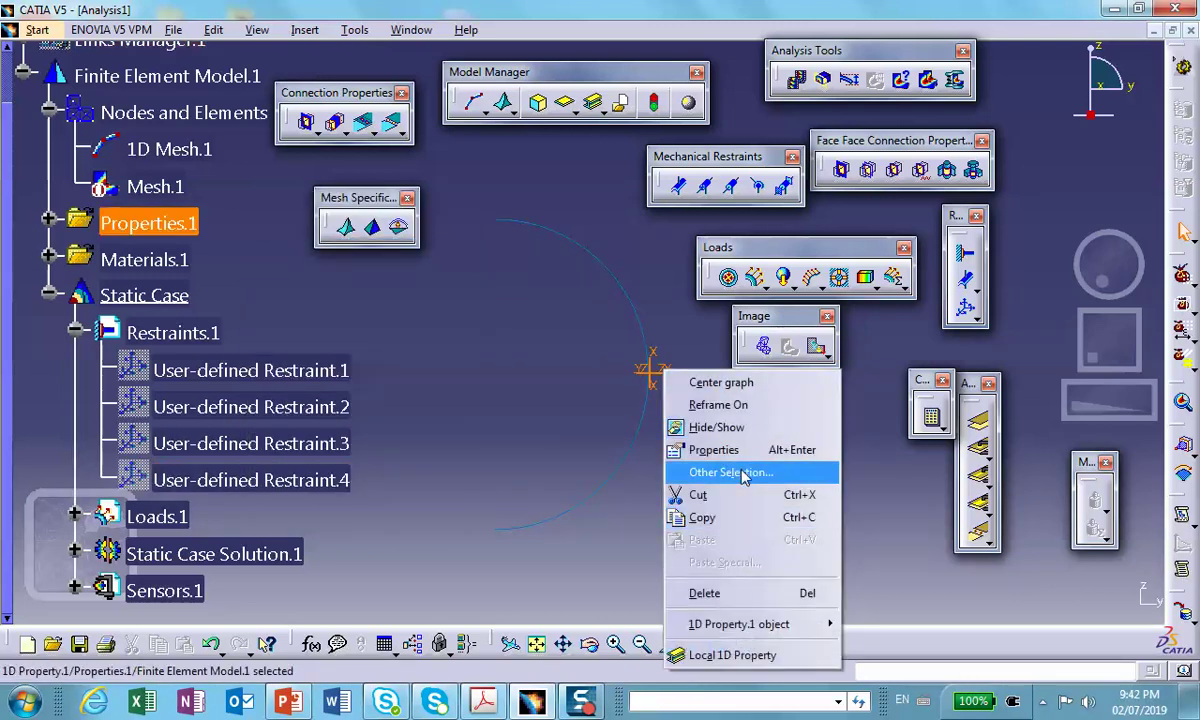
{"action": "left_click", "coordinate": [710, 427]}
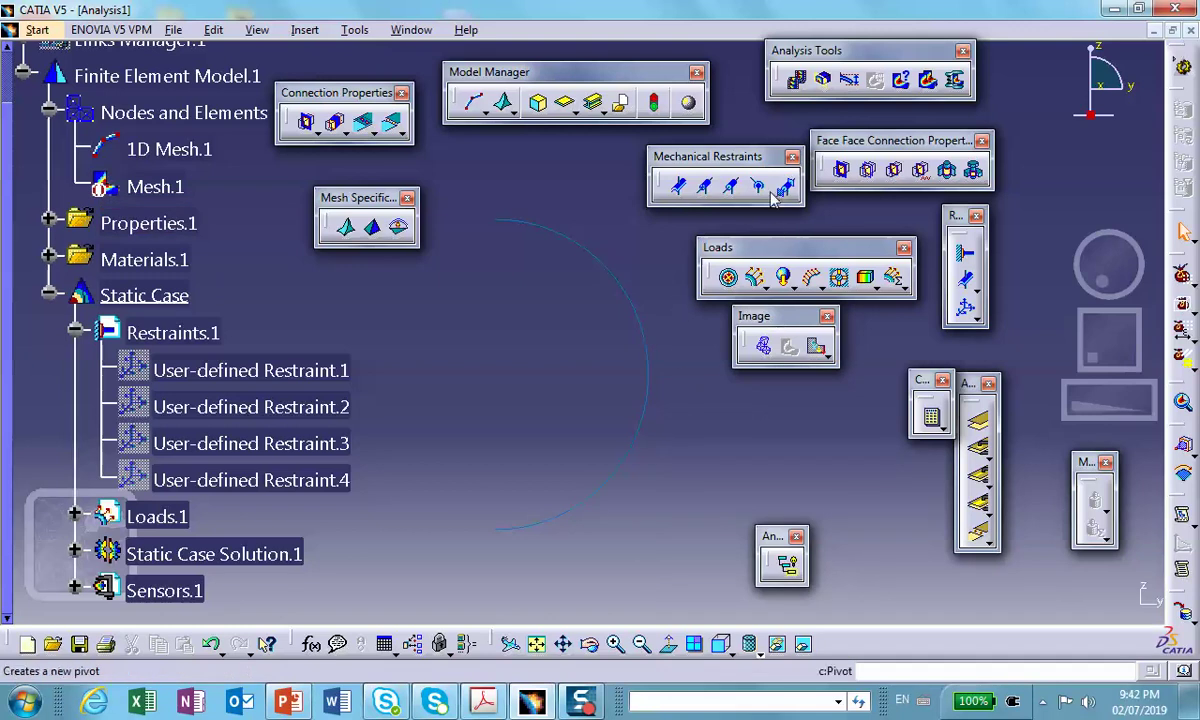
Preview the deformation animation and set the amplification scaling factor to 50.
{"action": "left_click", "coordinate": [797, 80]}
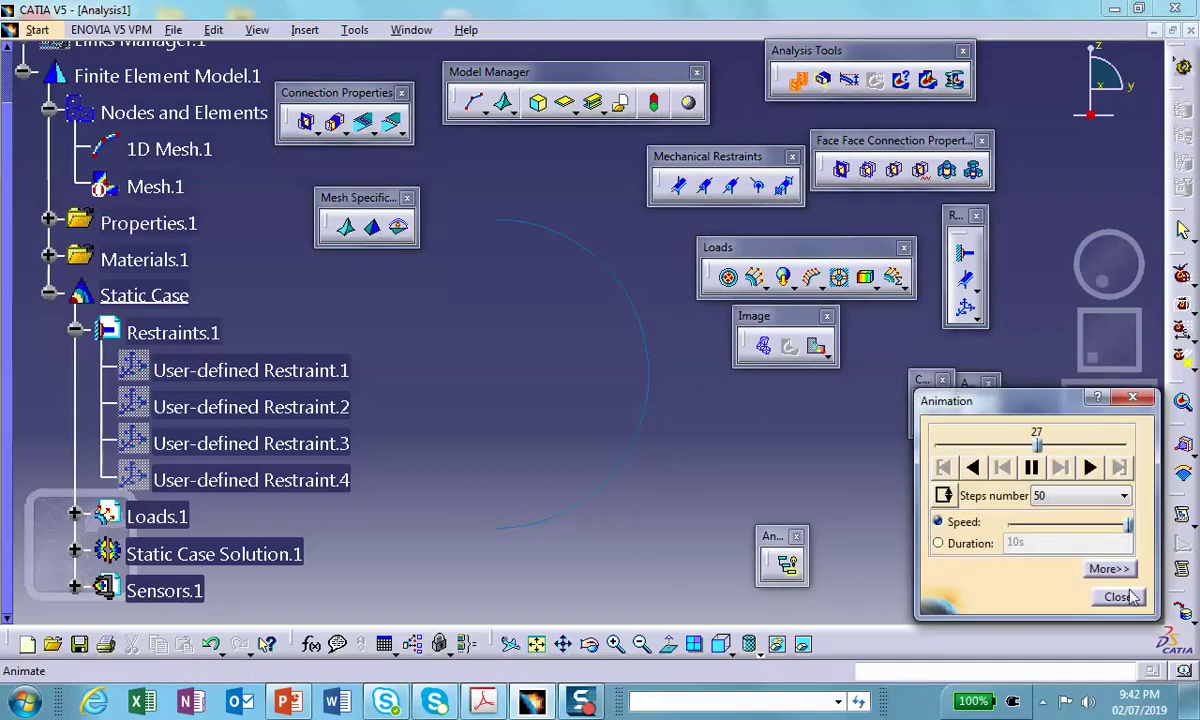
{"action": "left_click", "coordinate": [850, 80]}
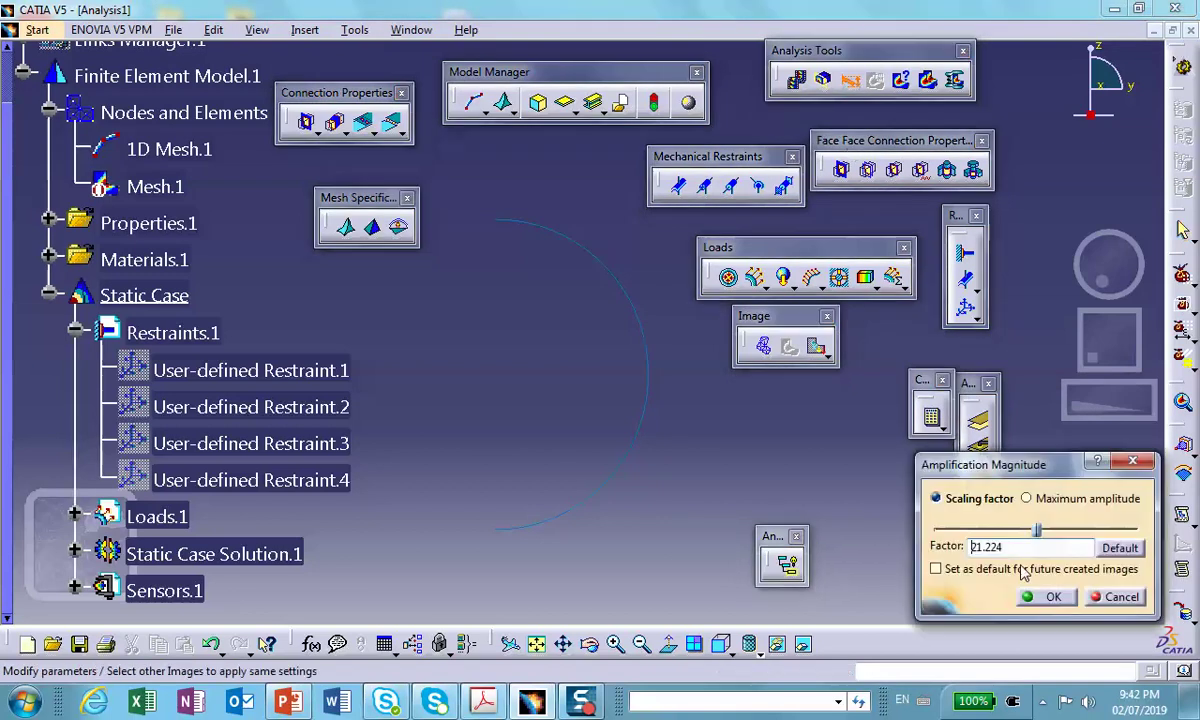
{"action": "type", "text": "50"}
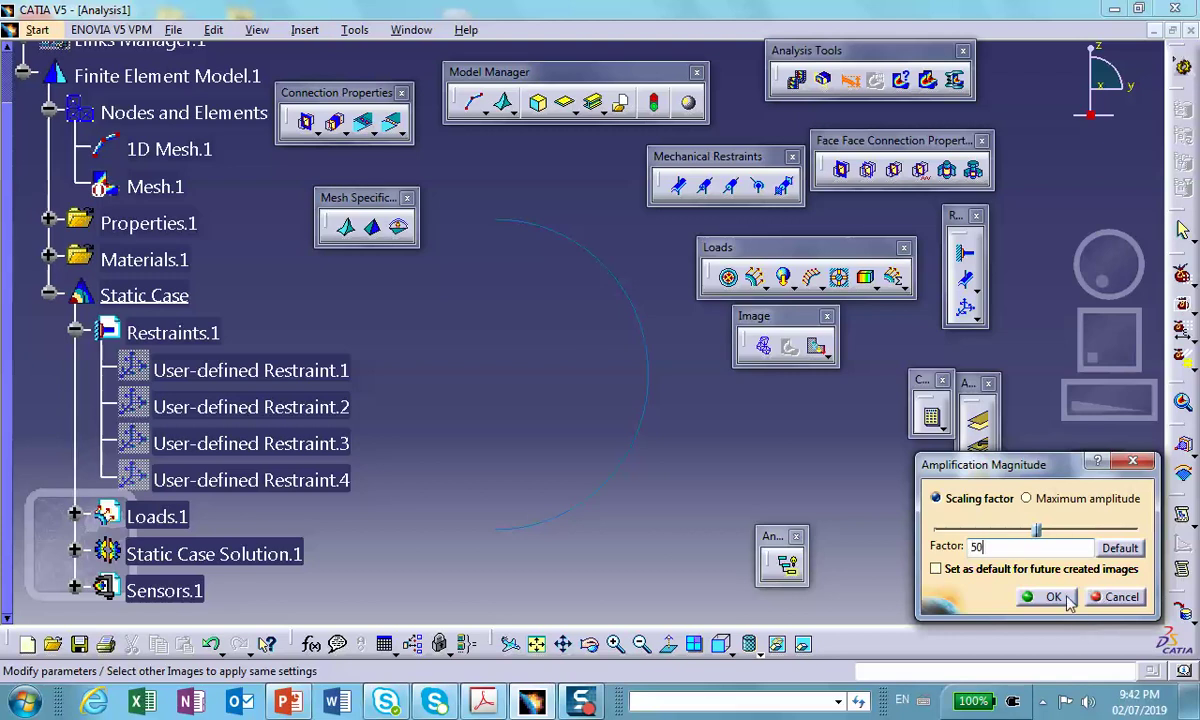
{"action": "left_click", "coordinate": [1050, 597]}
Animate the amplified arc in the face-on view to review its in-plane deformation.
{"action": "middle_click_drag", "start_coordinate": [492, 517], "coordinate": [520, 565]}
{"action": "middle_click_drag", "start_coordinate": [540, 325], "coordinate": [516, 320]}
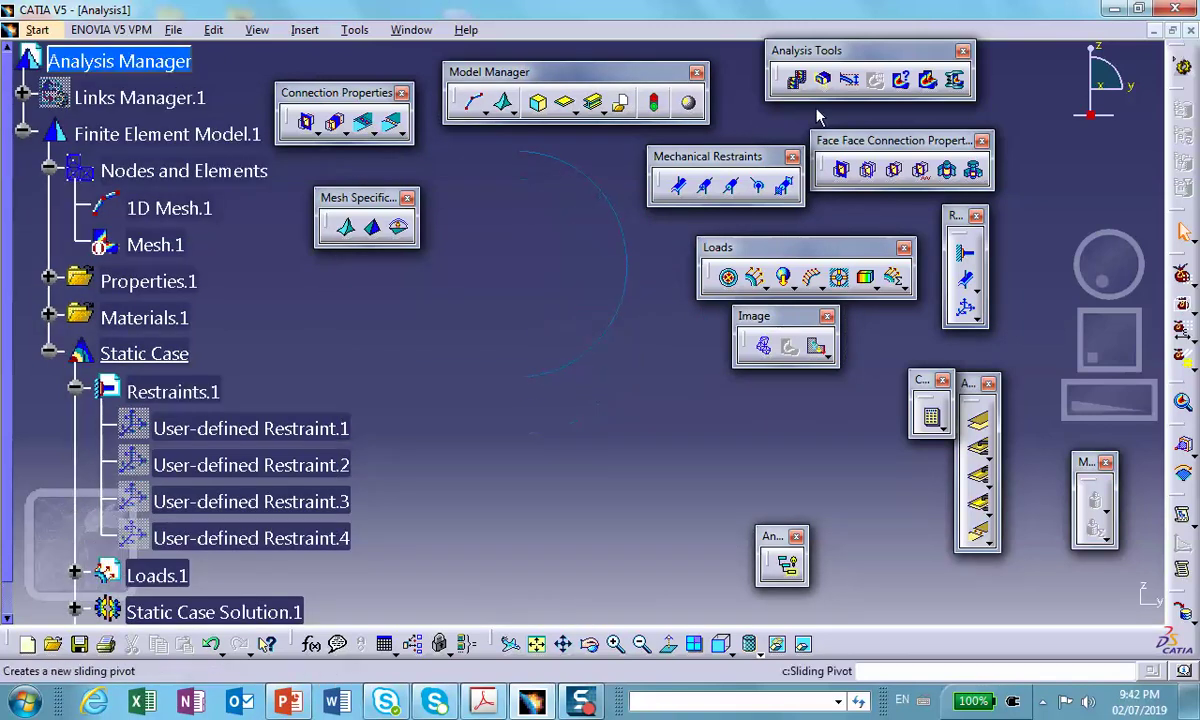
{"action": "left_click", "coordinate": [797, 79]}
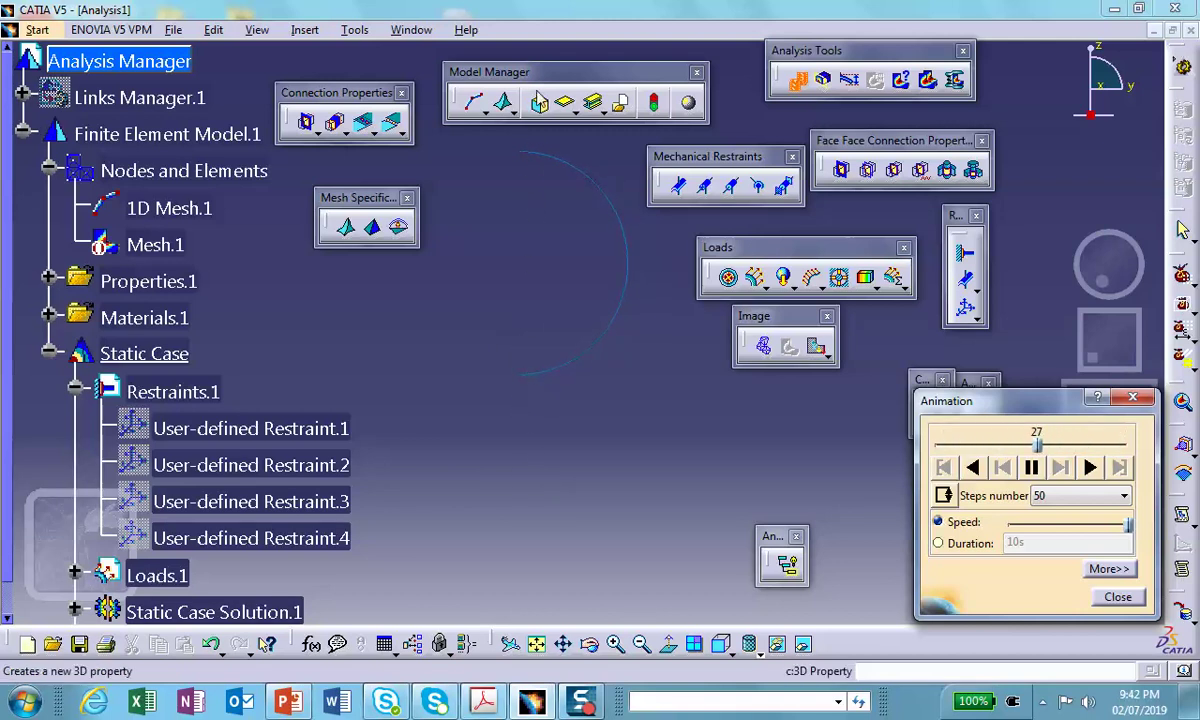
{"action": "left_click", "coordinate": [1118, 596]}
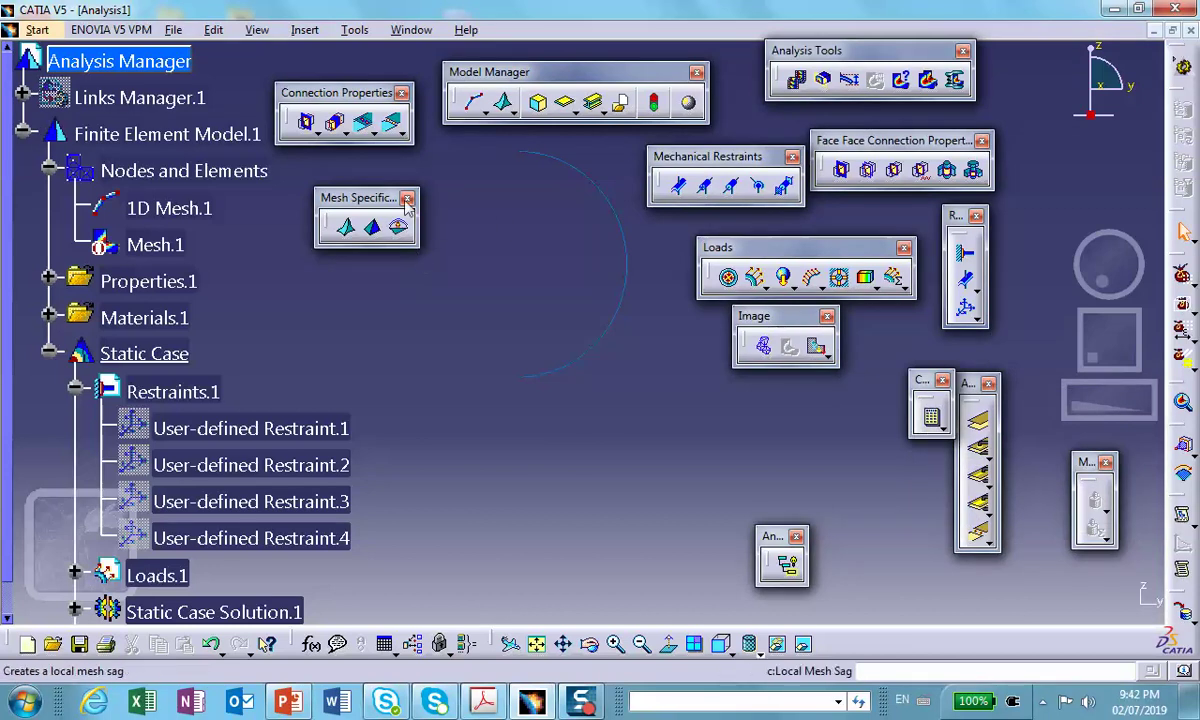
Display the translational displacement vectors and inspect the nodal values along the lower part of the arc.
{"action": "left_click", "coordinate": [763, 345]}
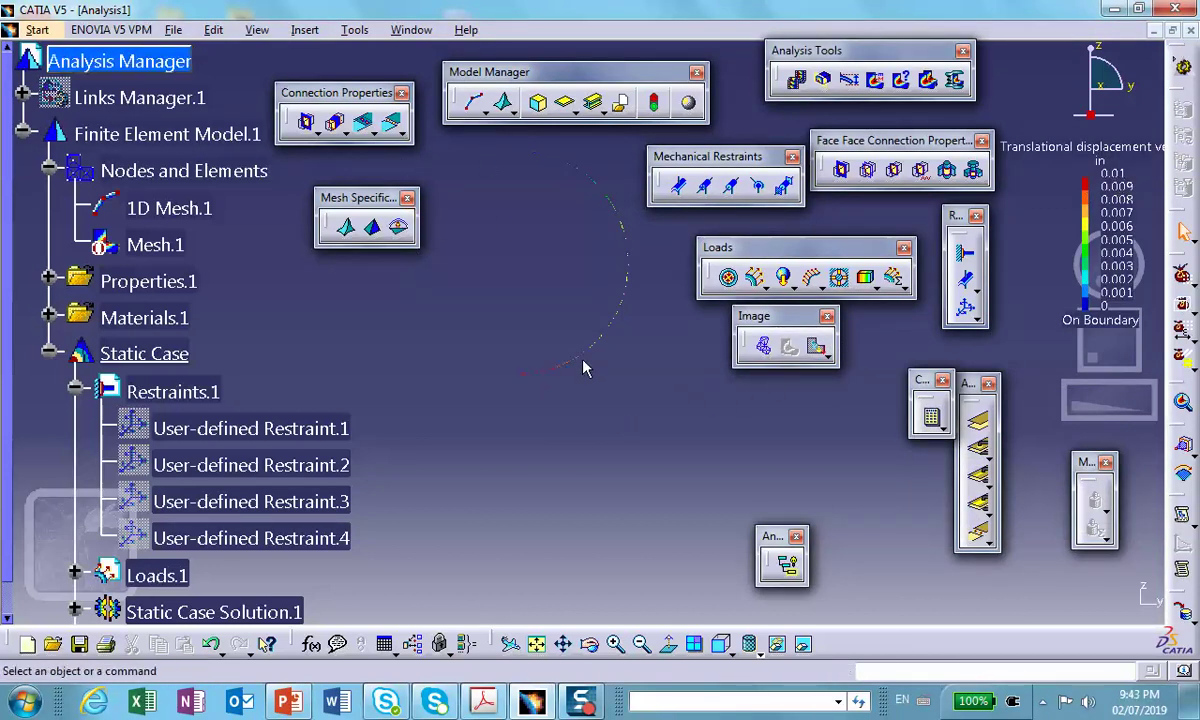
{"action": "mouse_move", "coordinate": [535, 378]}
{"action": "middle_click_drag", "start_coordinate": [601, 431], "coordinate": [596, 323]}
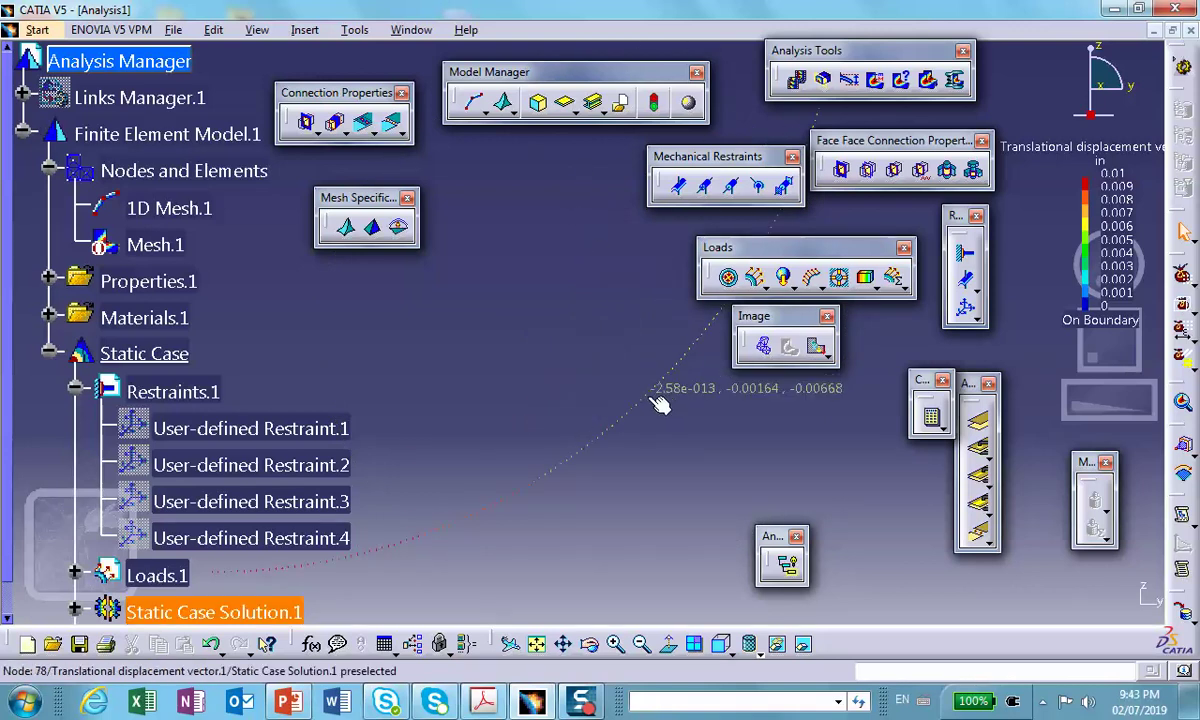
Change the translational displacement image to Average iso with the Norm criterion and inspect the arc.
{"action": "middle_click_drag", "start_coordinate": [605, 290], "coordinate": [652, 478]}
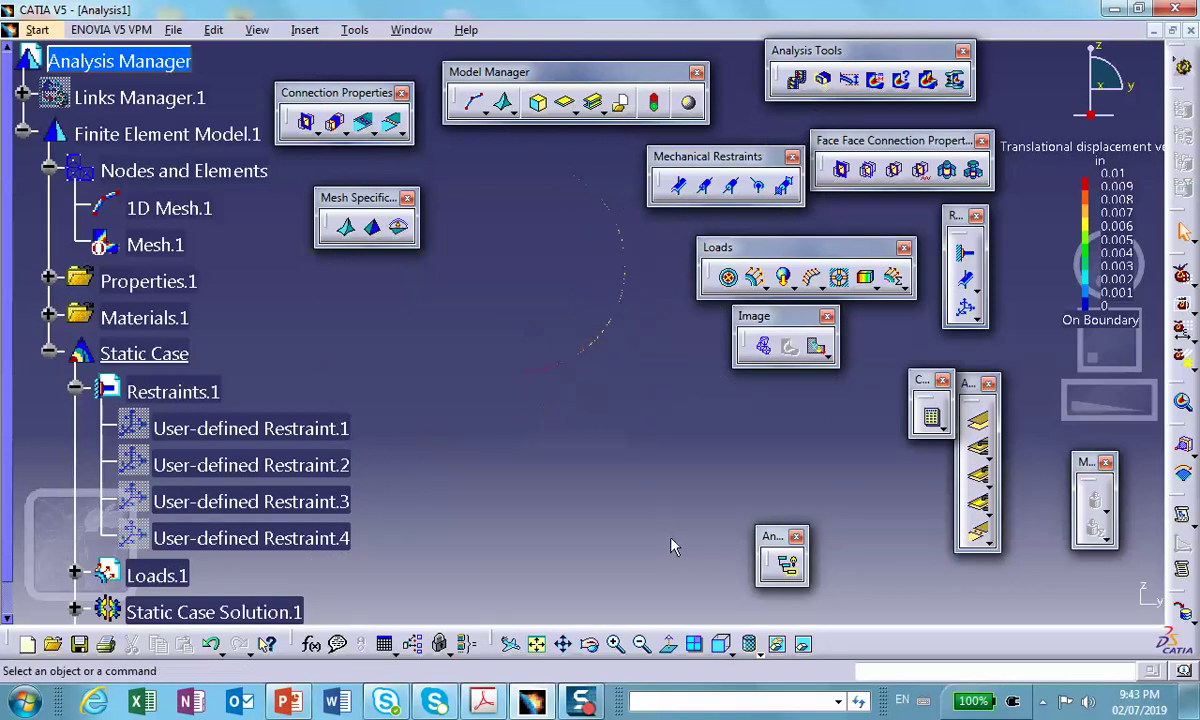
{"action": "double_click", "coordinate": [619, 291]}
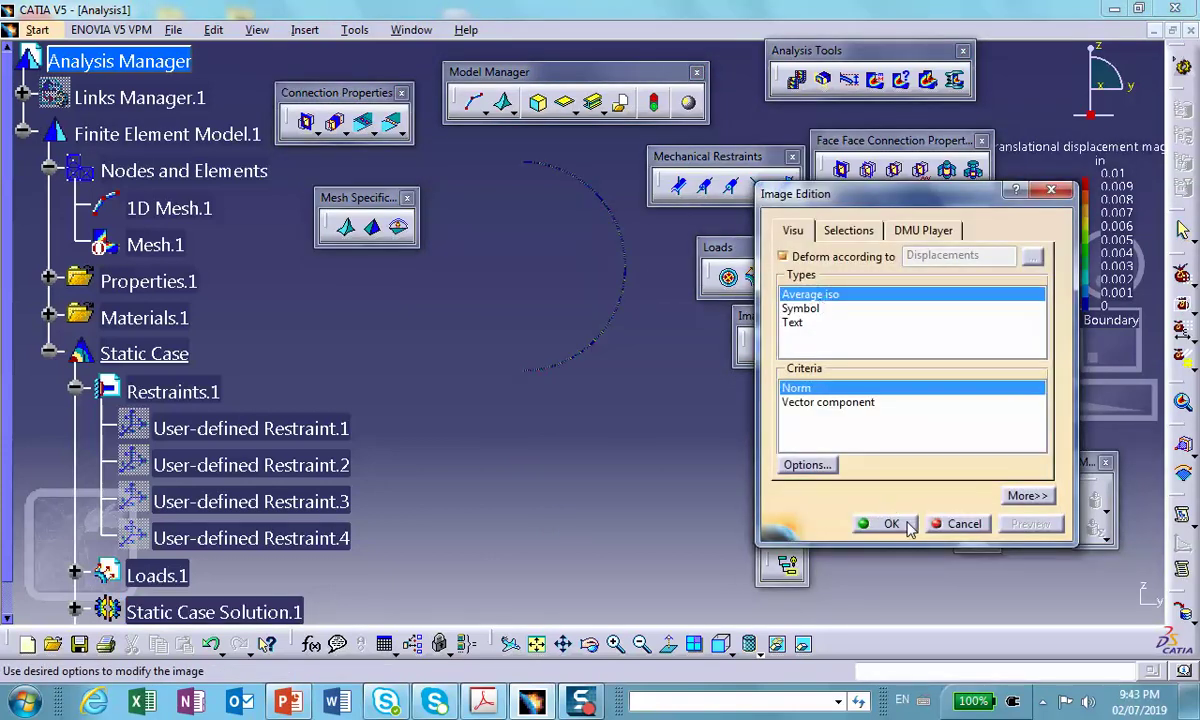
{"action": "left_click", "coordinate": [889, 524]}
{"action": "middle_click_drag", "start_coordinate": [576, 420], "coordinate": [590, 165]}
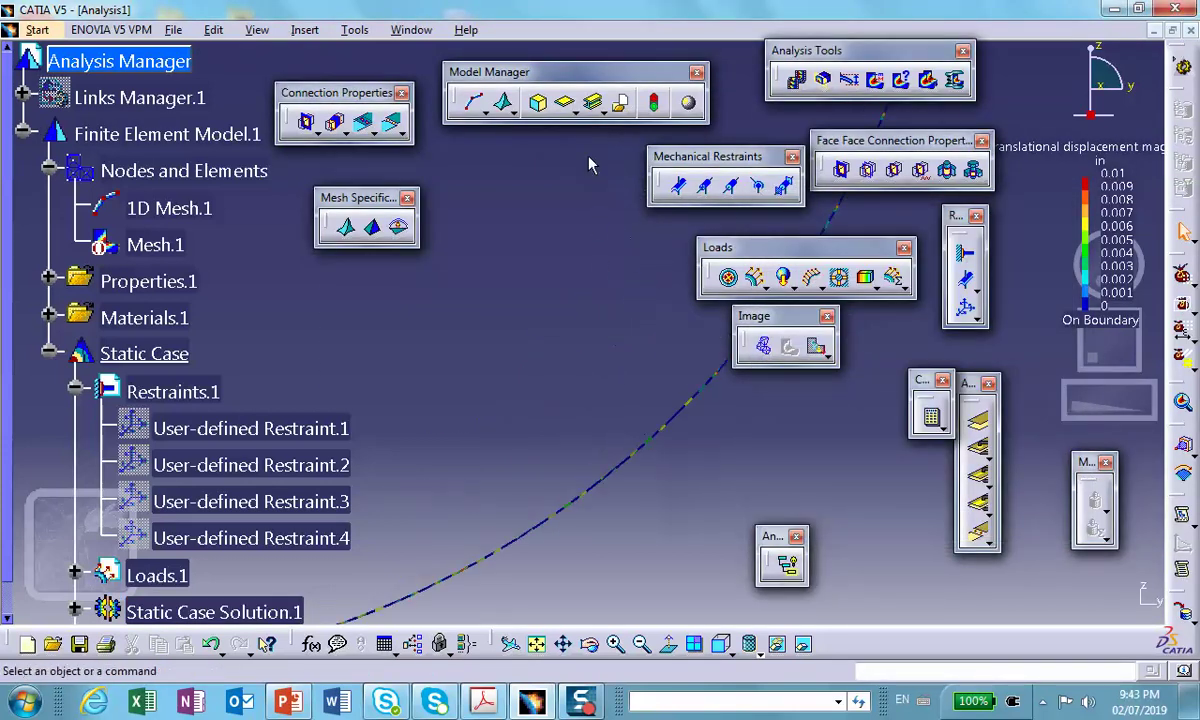
{"action": "middle_click_drag", "start_coordinate": [620, 432], "coordinate": [660, 550]}
{"action": "middle_click_drag", "start_coordinate": [565, 367], "coordinate": [515, 410]}
{"action": "middle_click_drag", "start_coordinate": [515, 298], "coordinate": [490, 405]}
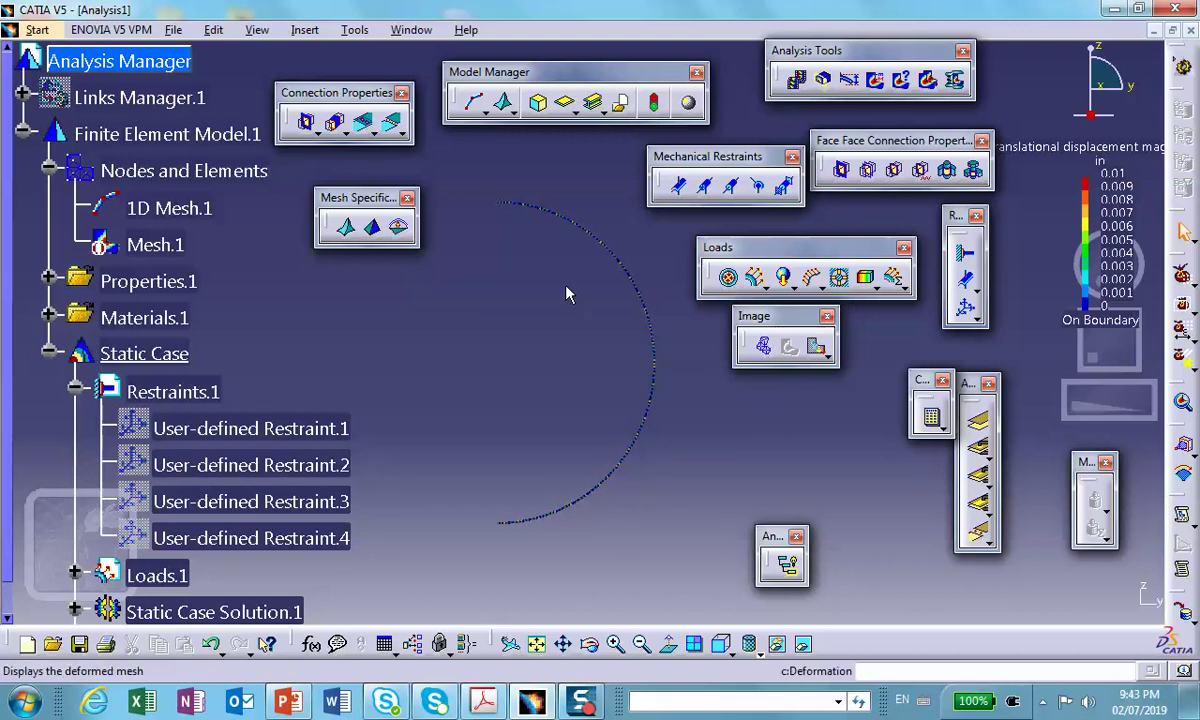
Set the displacement image to the Symbol type with the Vector criterion.
{"action": "double_click", "coordinate": [664, 372]}
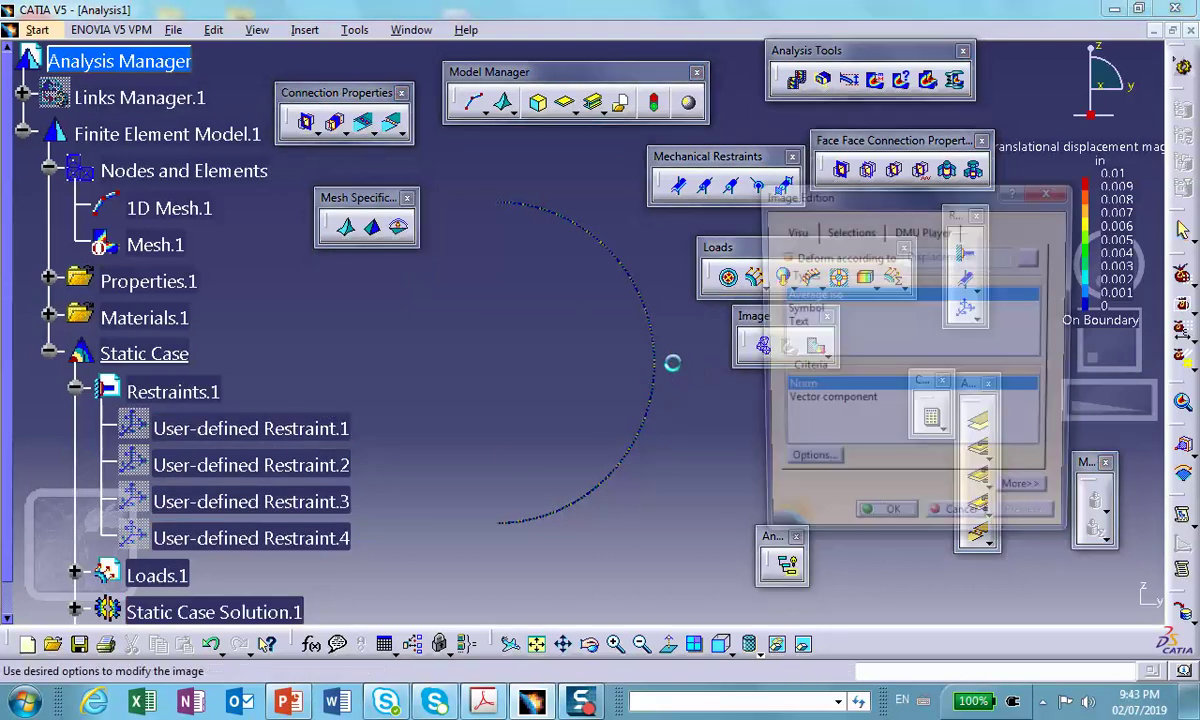
{"action": "left_click", "coordinate": [803, 309]}
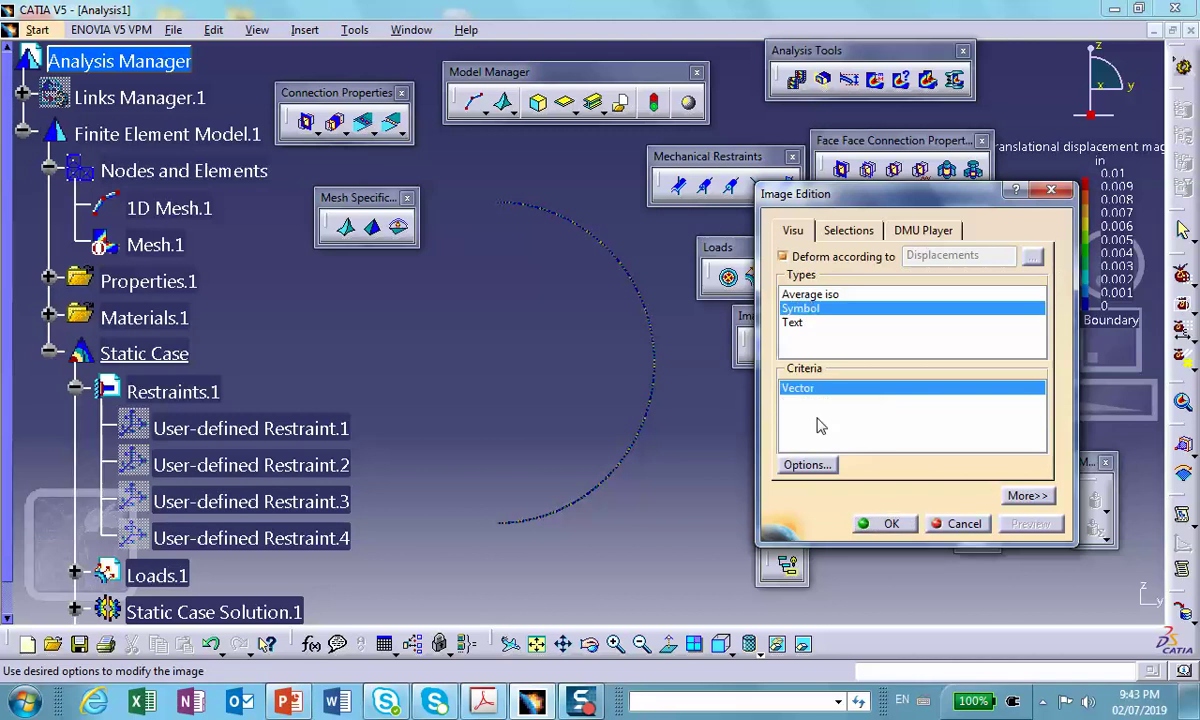
{"action": "left_click", "coordinate": [884, 524]}
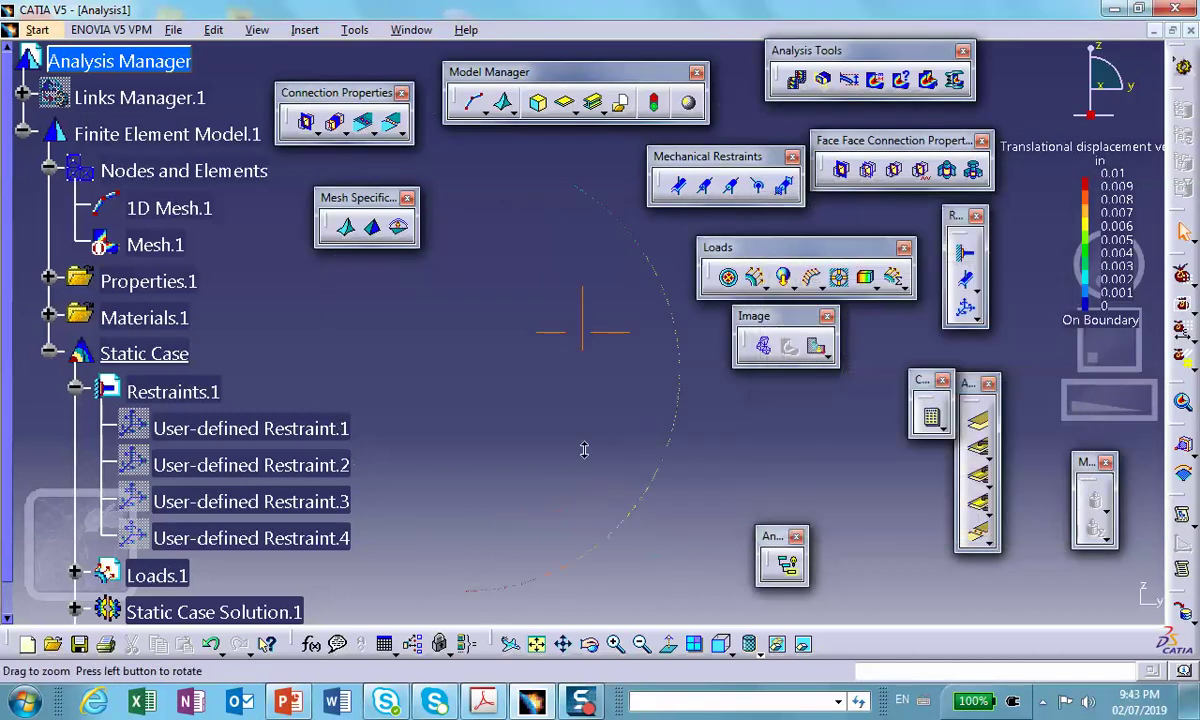
{"action": "middle_click_drag", "start_coordinate": [623, 437], "coordinate": [461, 465]}
{"action": "left_click", "coordinate": [461, 465]}
{"action": "middle_click_drag", "start_coordinate": [430, 238], "coordinate": [407, 423]}
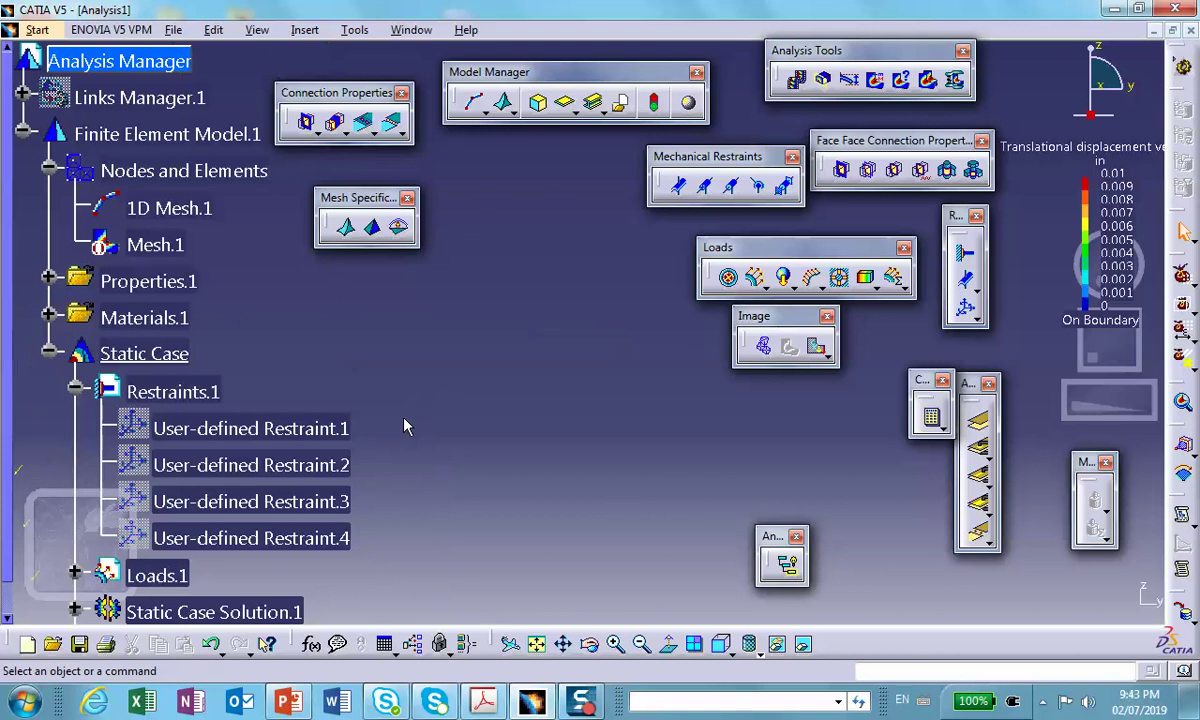
{"action": "middle_click_drag", "start_coordinate": [723, 461], "coordinate": [650, 386]}
{"action": "left_click", "coordinate": [536, 644]}
{"action": "middle_click_drag", "start_coordinate": [554, 450], "coordinate": [592, 512]}
{"action": "middle_click_drag", "start_coordinate": [425, 446], "coordinate": [600, 407]}
Review the definition of User-defined Restraint.2 and show its symbol at the arc's lower end.
{"action": "right_click", "coordinate": [225, 432]}
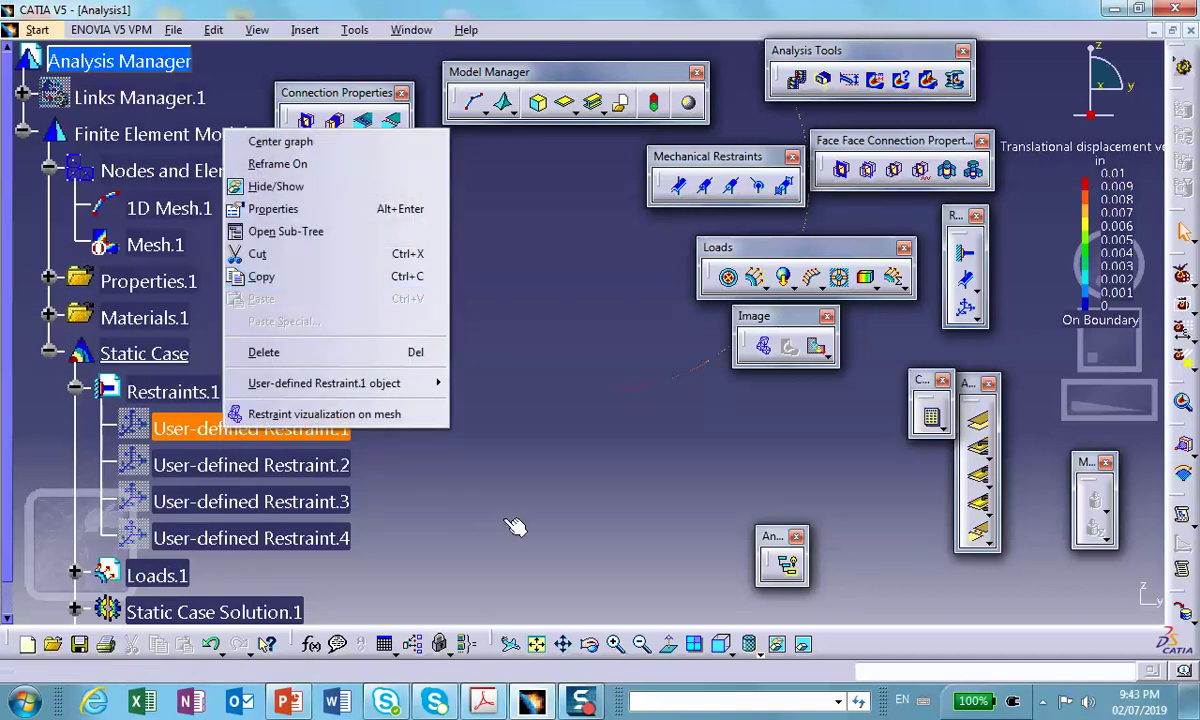
{"action": "left_click", "coordinate": [262, 276]}
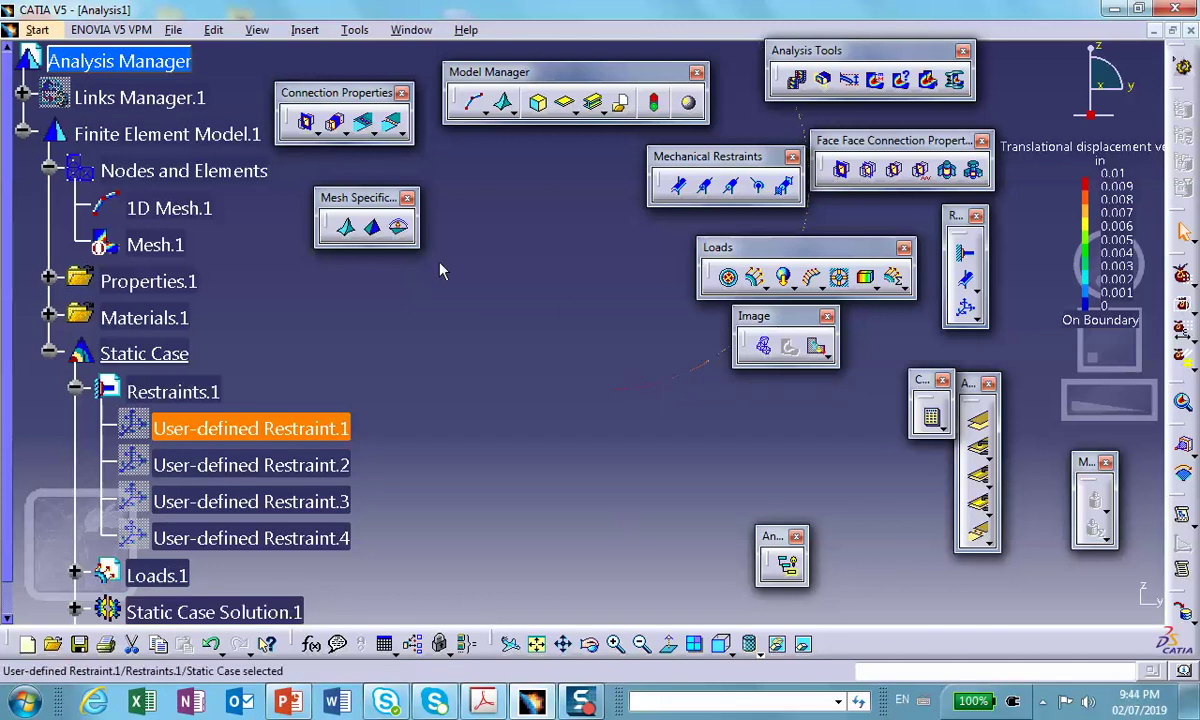
{"action": "double_click", "coordinate": [333, 470]}
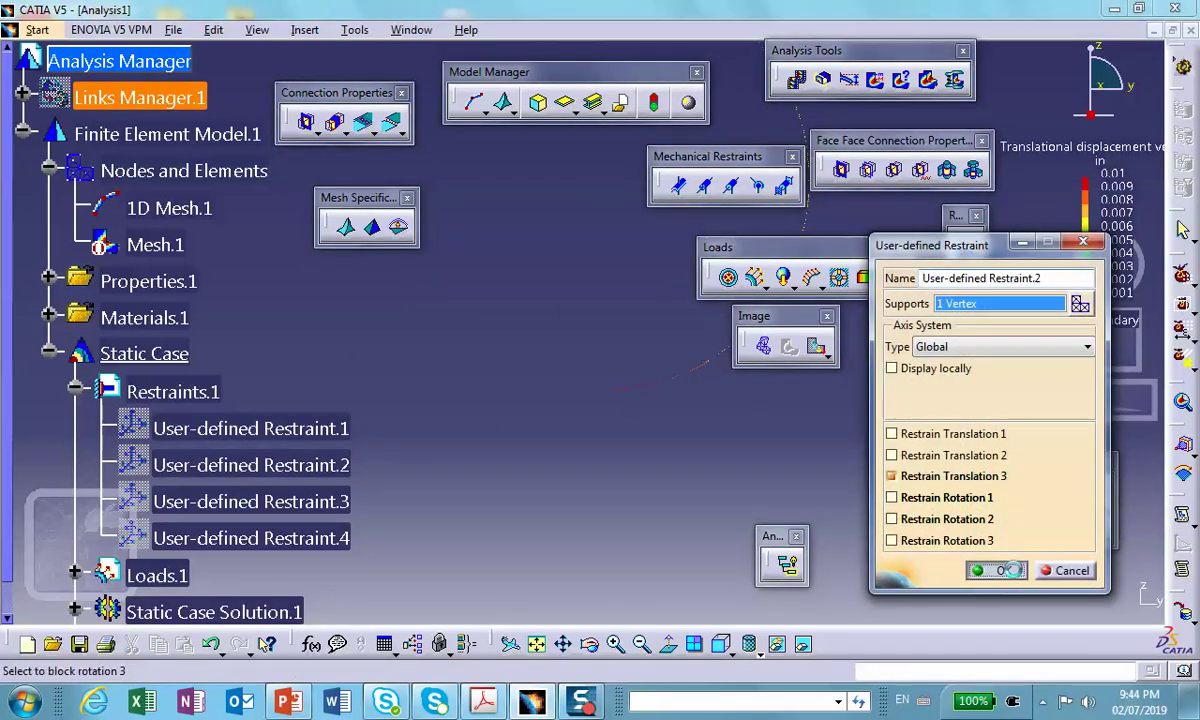
{"action": "left_click", "coordinate": [994, 570]}
{"action": "right_click", "coordinate": [316, 472]}
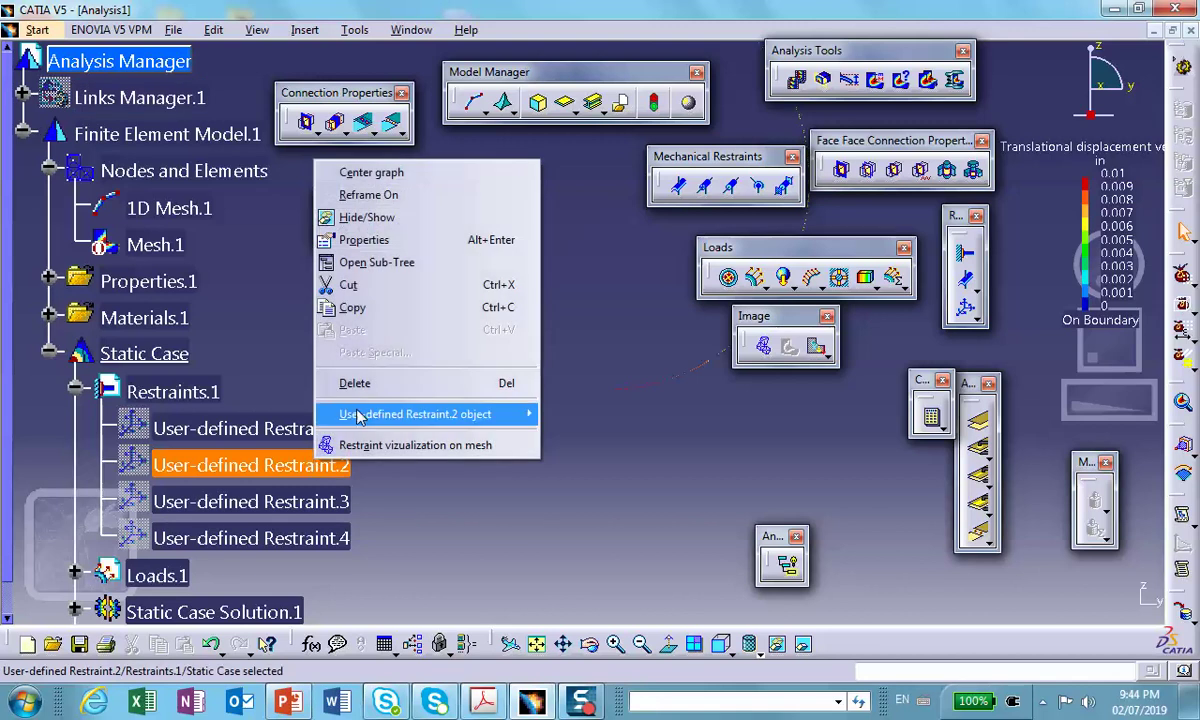
{"action": "left_click", "coordinate": [358, 219]}
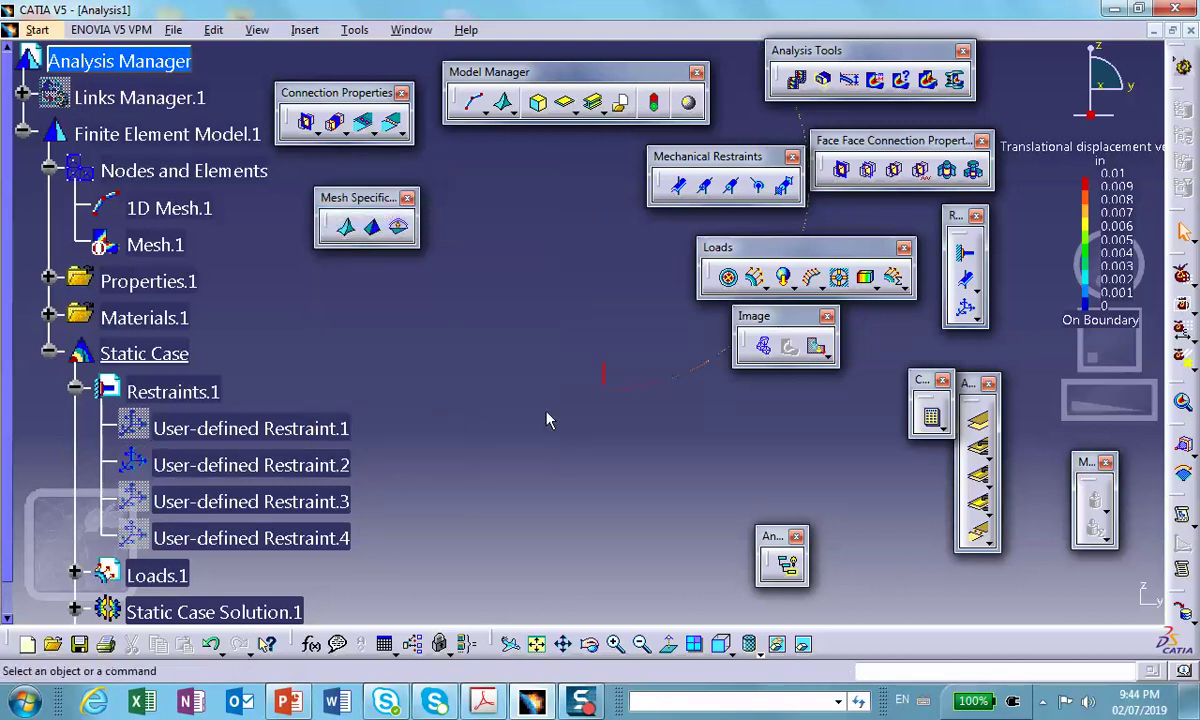
Create a reaction sensor on User-defined Restraint.2 in the global axis system and compute its results.
{"action": "middle_click_drag", "start_coordinate": [601, 378], "coordinate": [474, 440]}
{"action": "scroll", "coordinate": [544, 396], "scroll_direction": "down", "scroll_amount": 2}
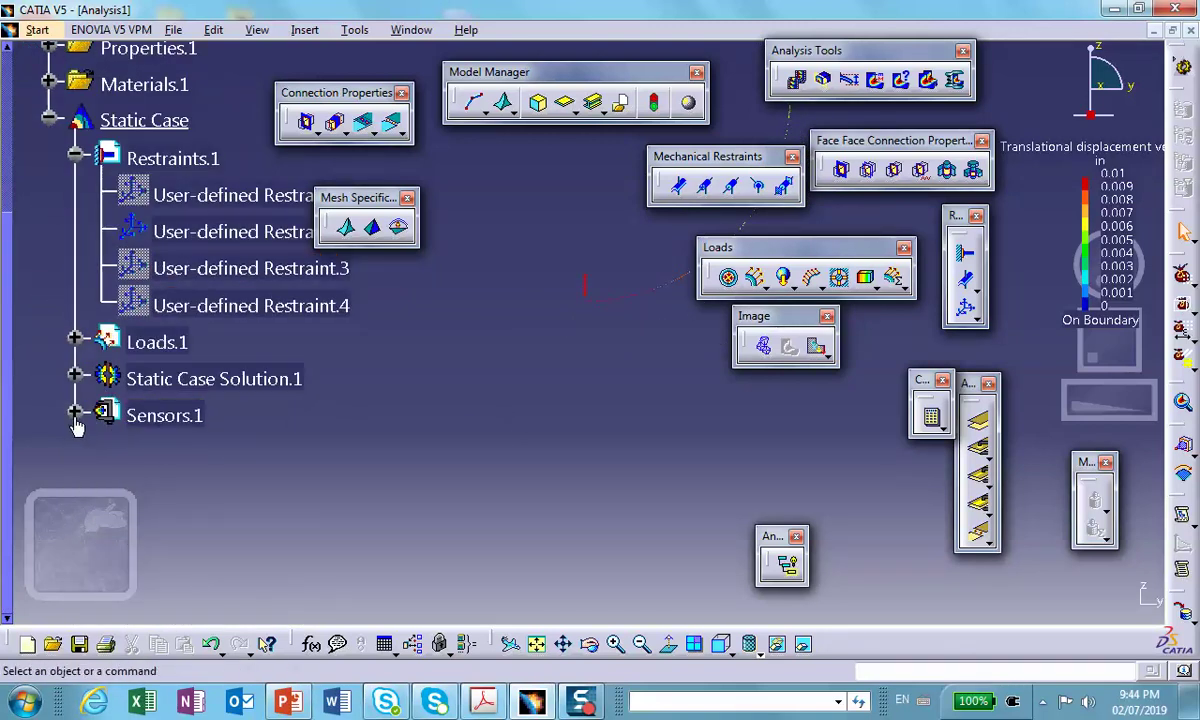
{"action": "right_click", "coordinate": [142, 416]}
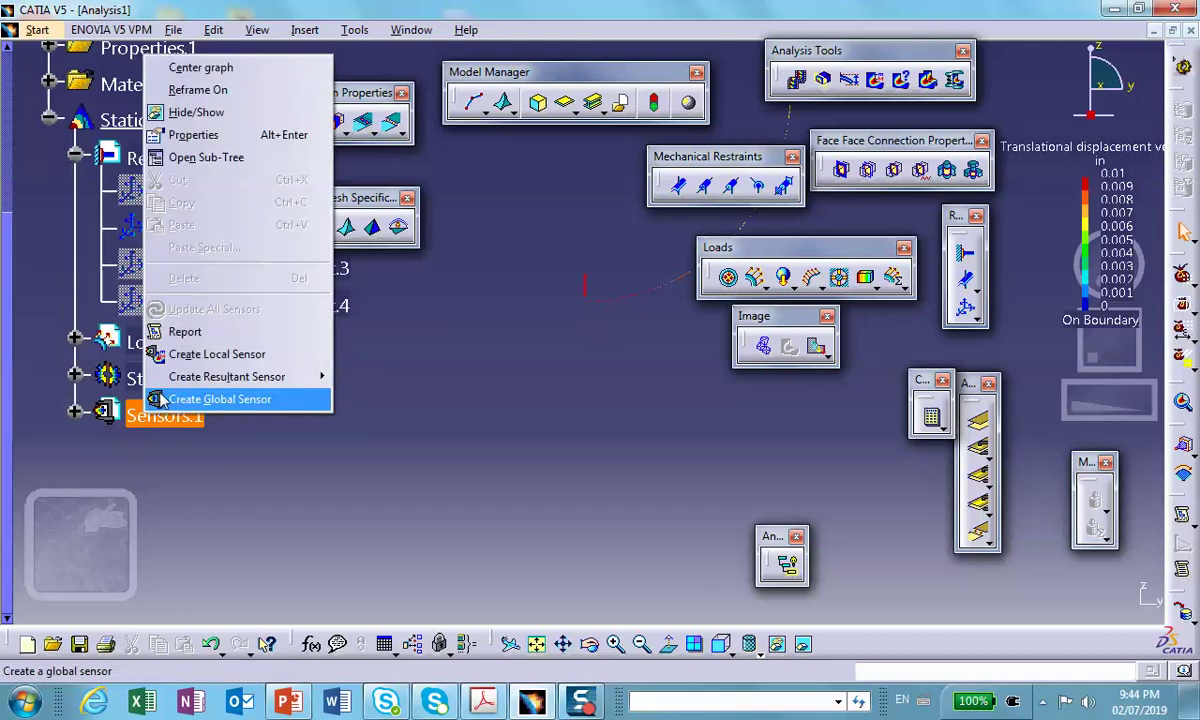
{"action": "mouse_move", "coordinate": [202, 383]}
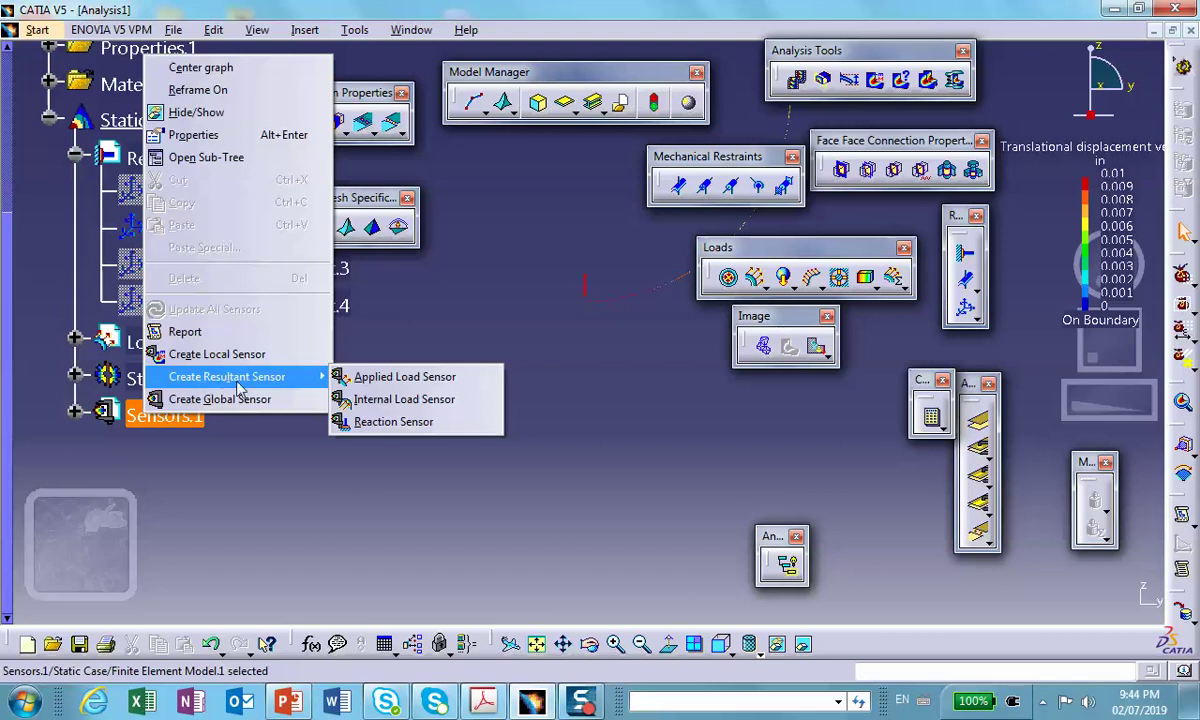
{"action": "left_click", "coordinate": [388, 421]}
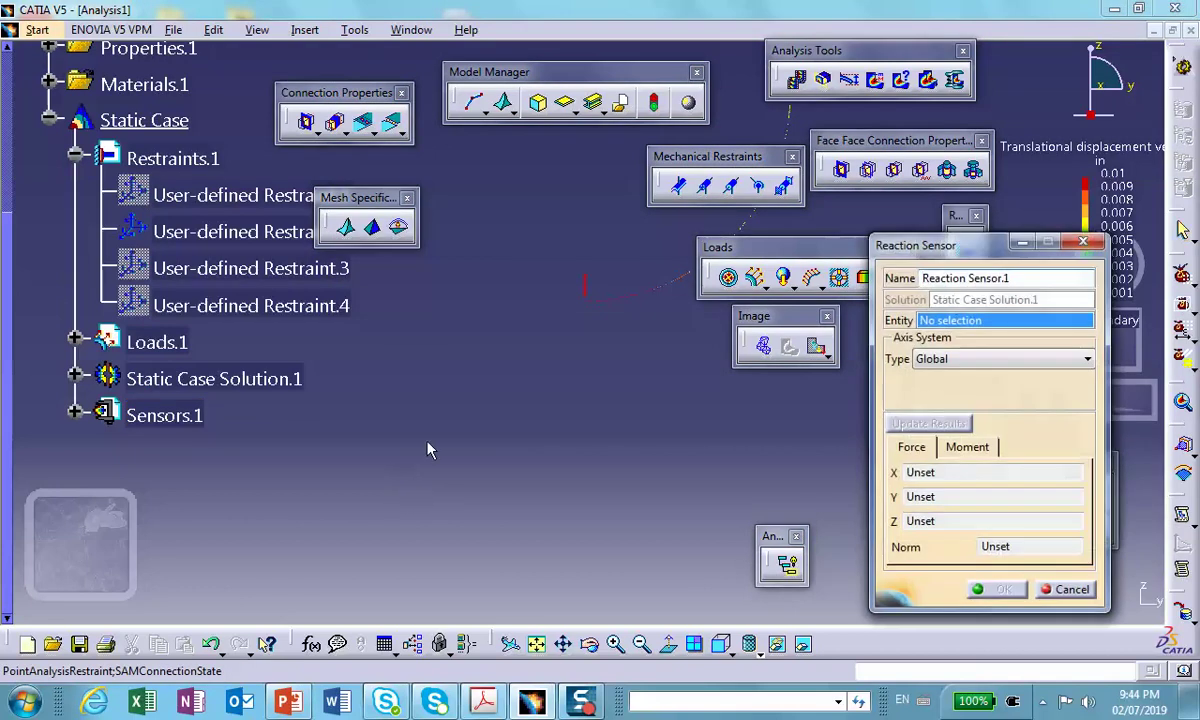
{"action": "left_click", "coordinate": [585, 281]}
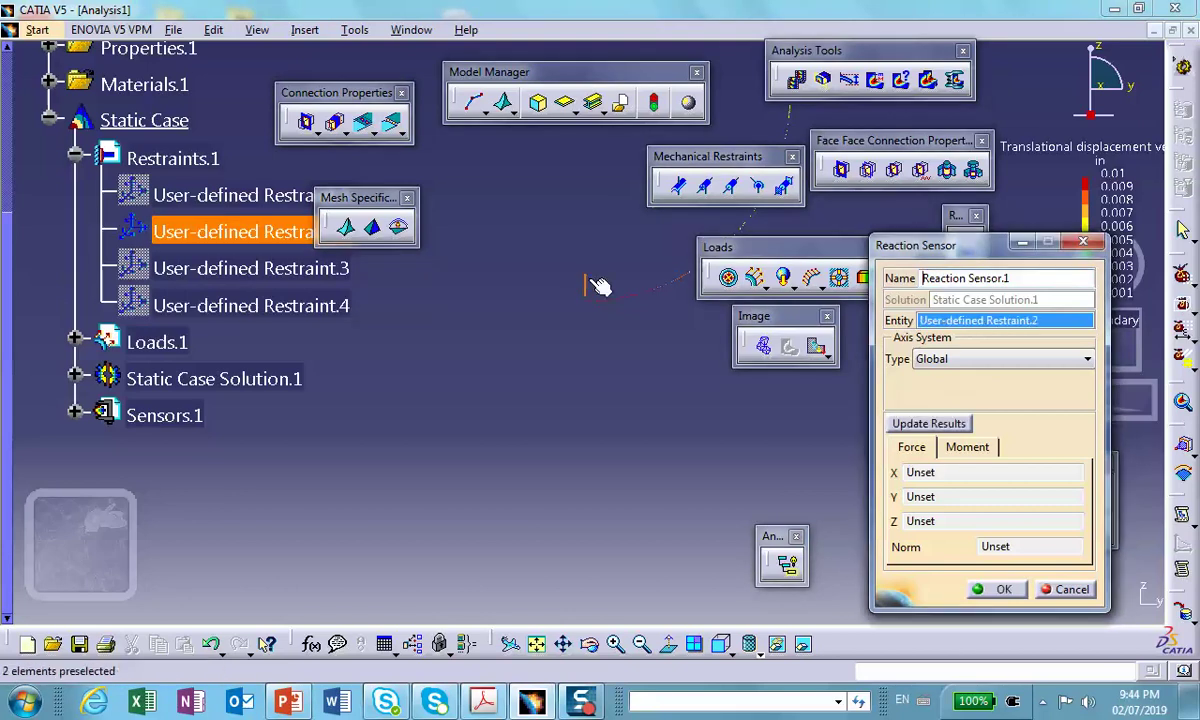
{"action": "left_click", "coordinate": [948, 424]}
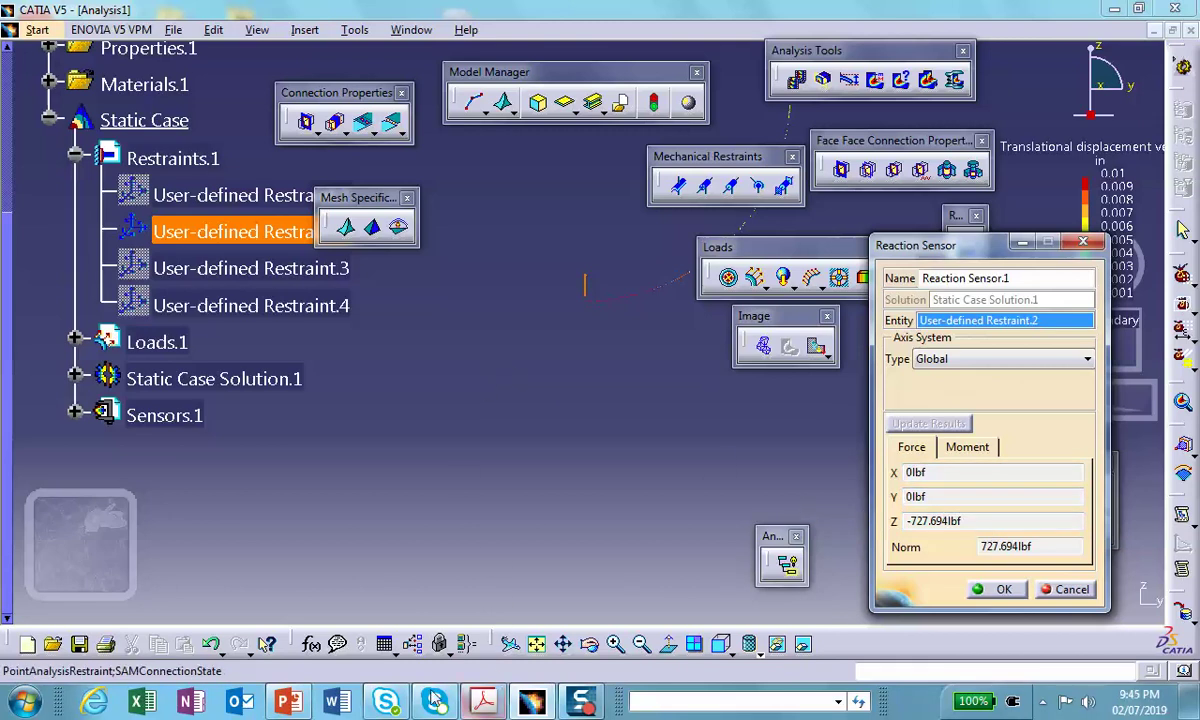
Consult the Problem 2 force-displacement formula in hw_8_CAE_S19.pdf, return to CATIA and accept the reaction sensor.
{"action": "left_click", "coordinate": [484, 700]}
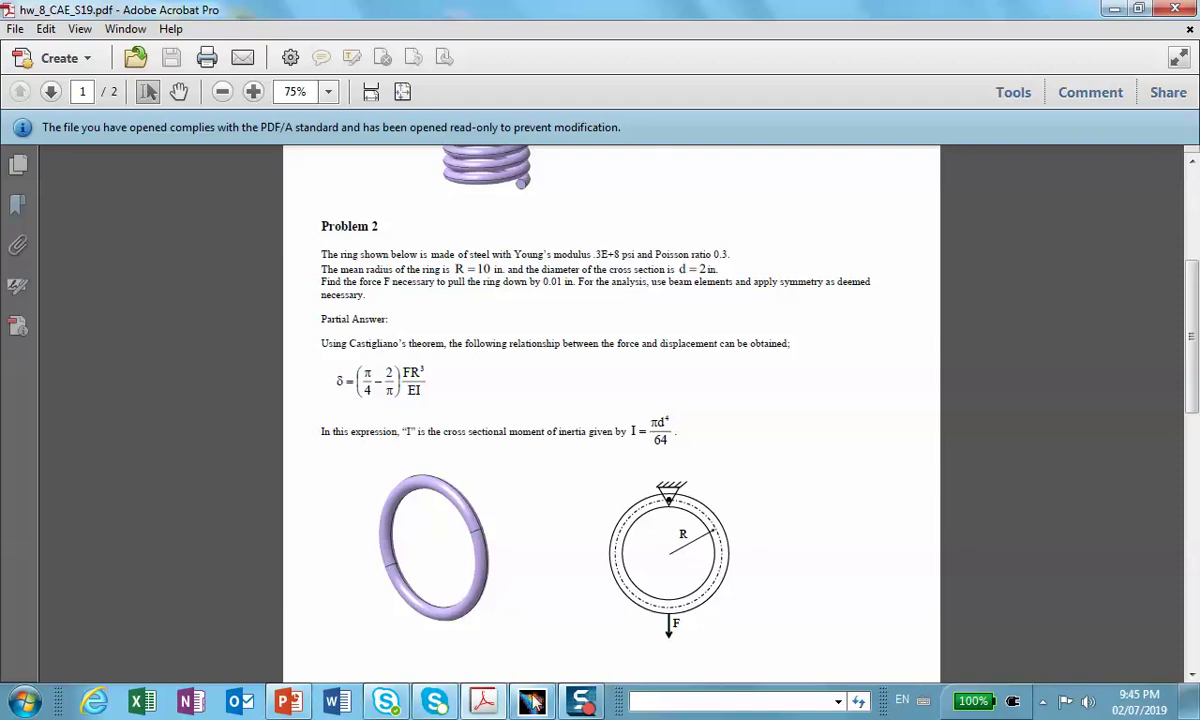
{"action": "mouse_move", "coordinate": [483, 702]}
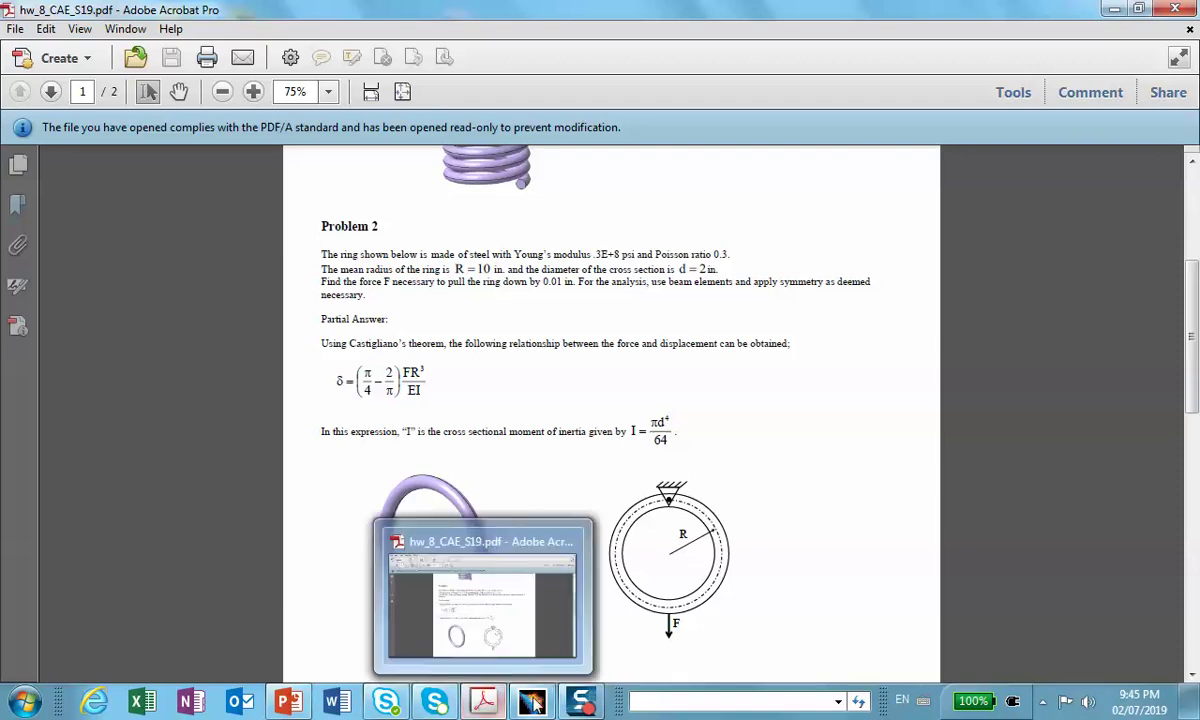
{"action": "left_click", "coordinate": [533, 702]}
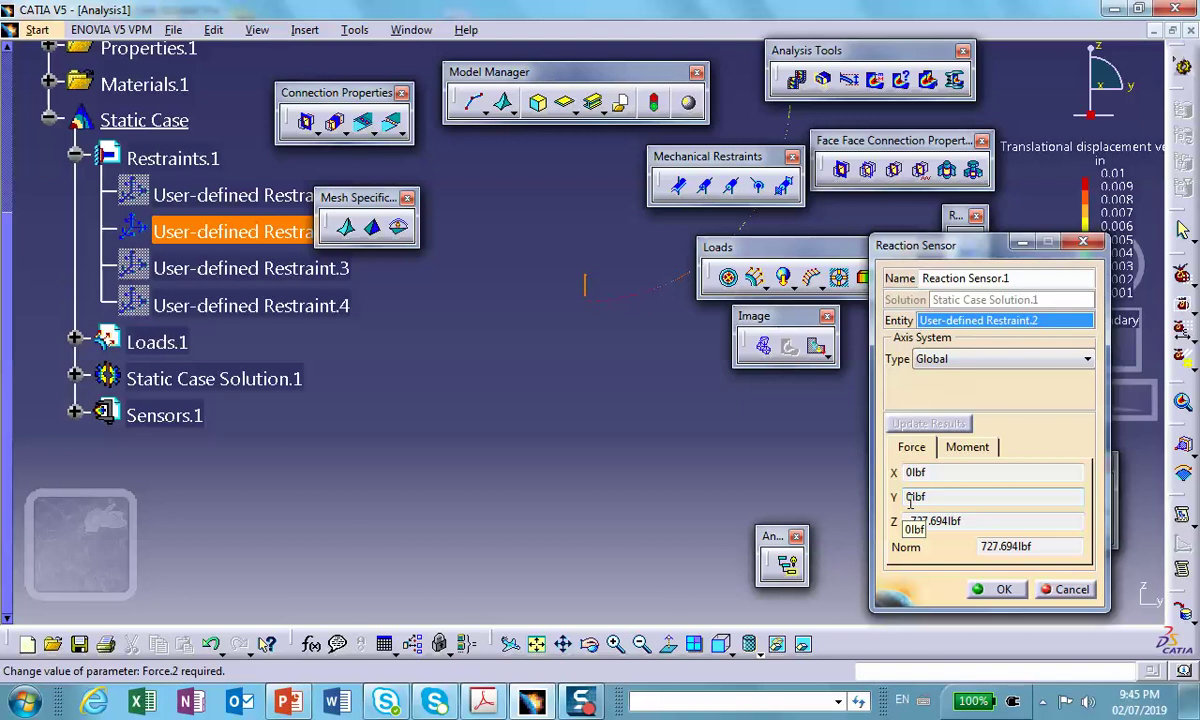
{"action": "left_click", "coordinate": [998, 589]}
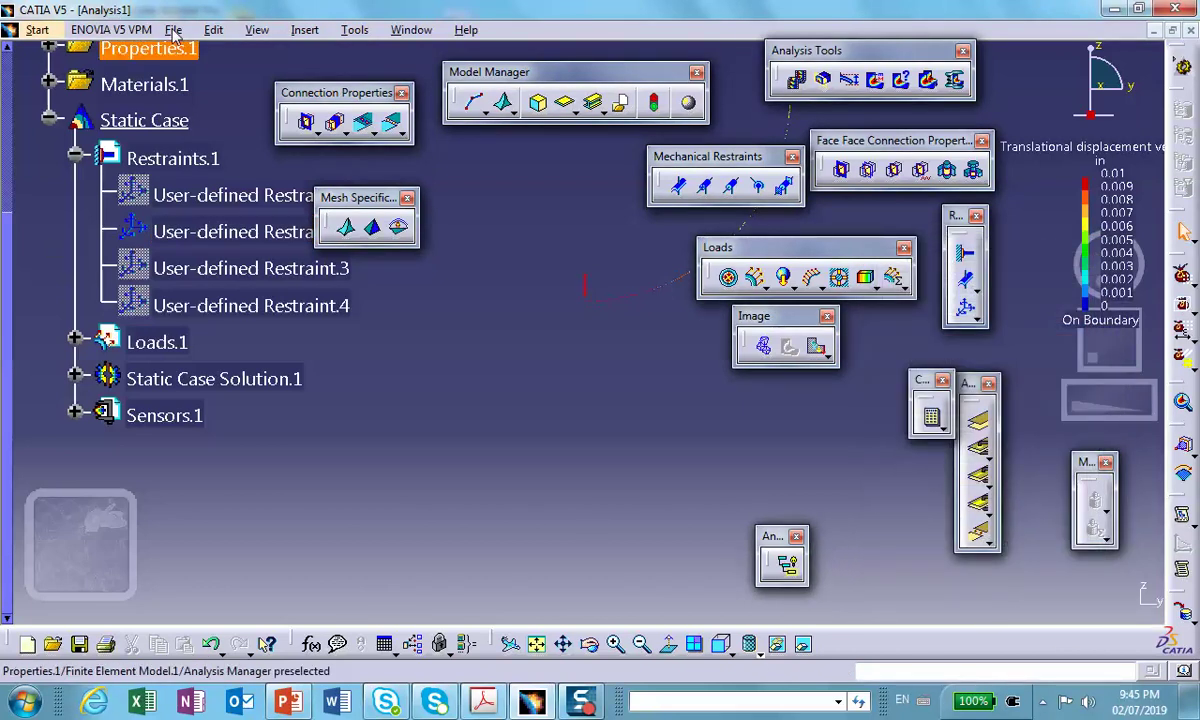
Expand Reaction Sensor.1 under the sensors to read its force and moment components.
{"action": "left_click", "coordinate": [75, 414]}
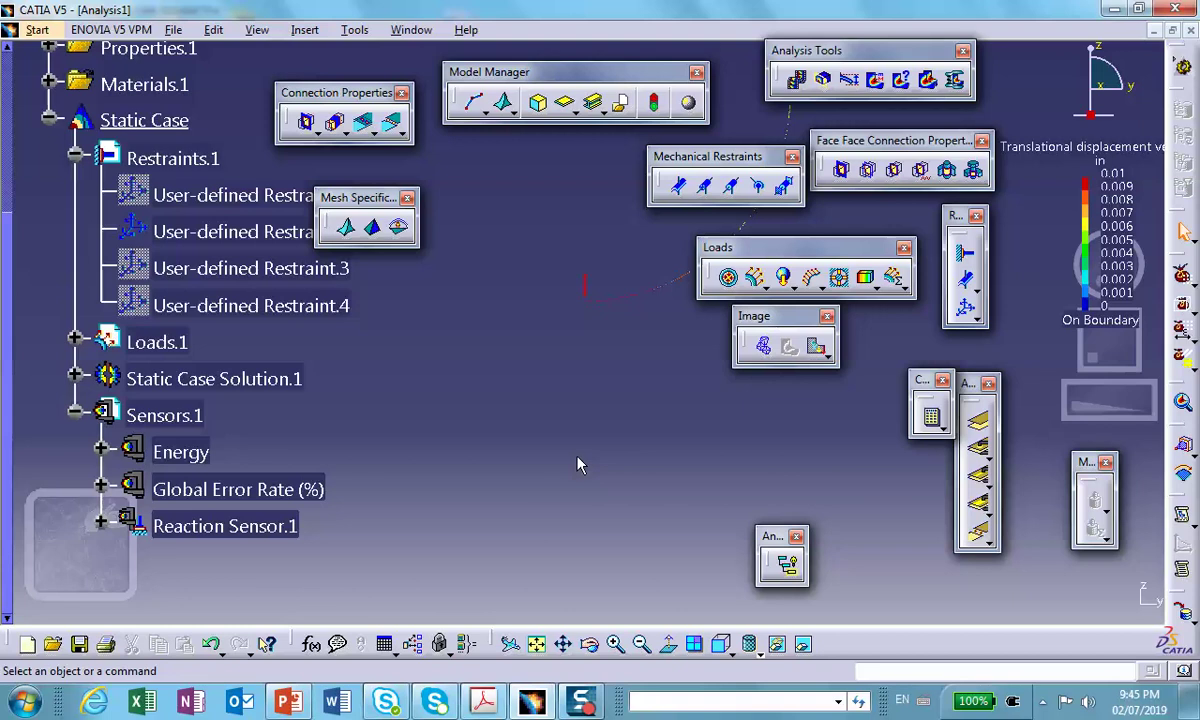
{"action": "scroll", "coordinate": [480, 440], "scroll_direction": "down", "scroll_amount": 3}
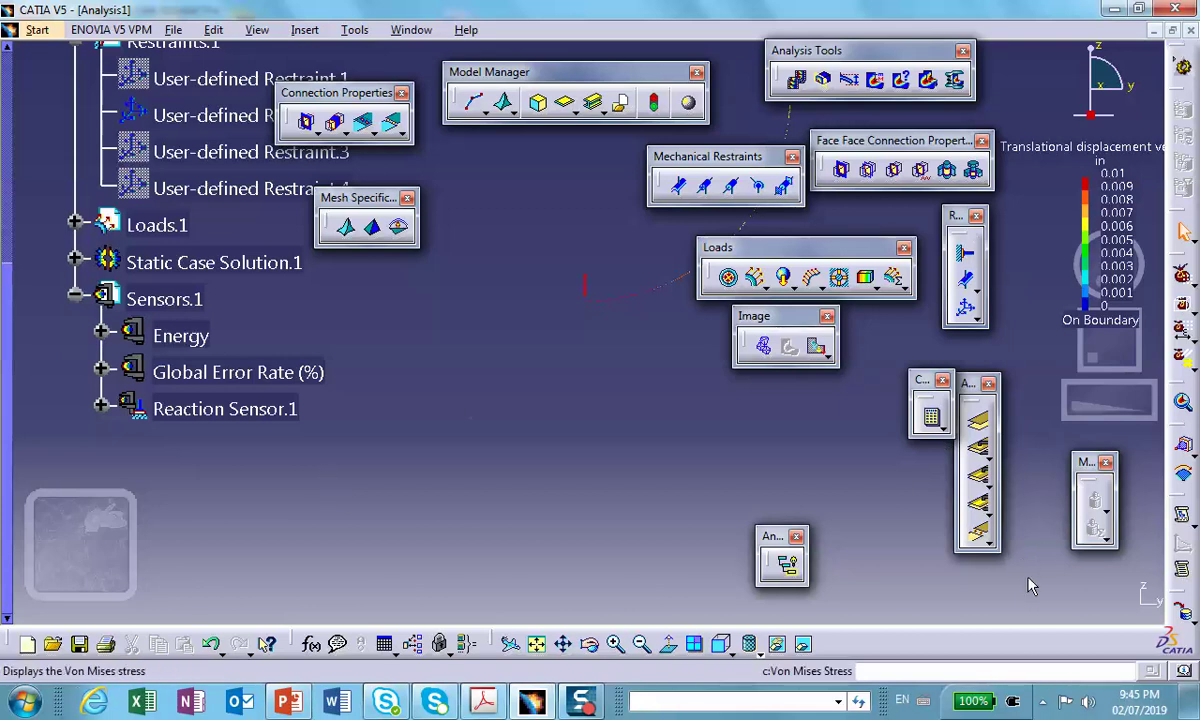
{"action": "left_click", "coordinate": [101, 409]}
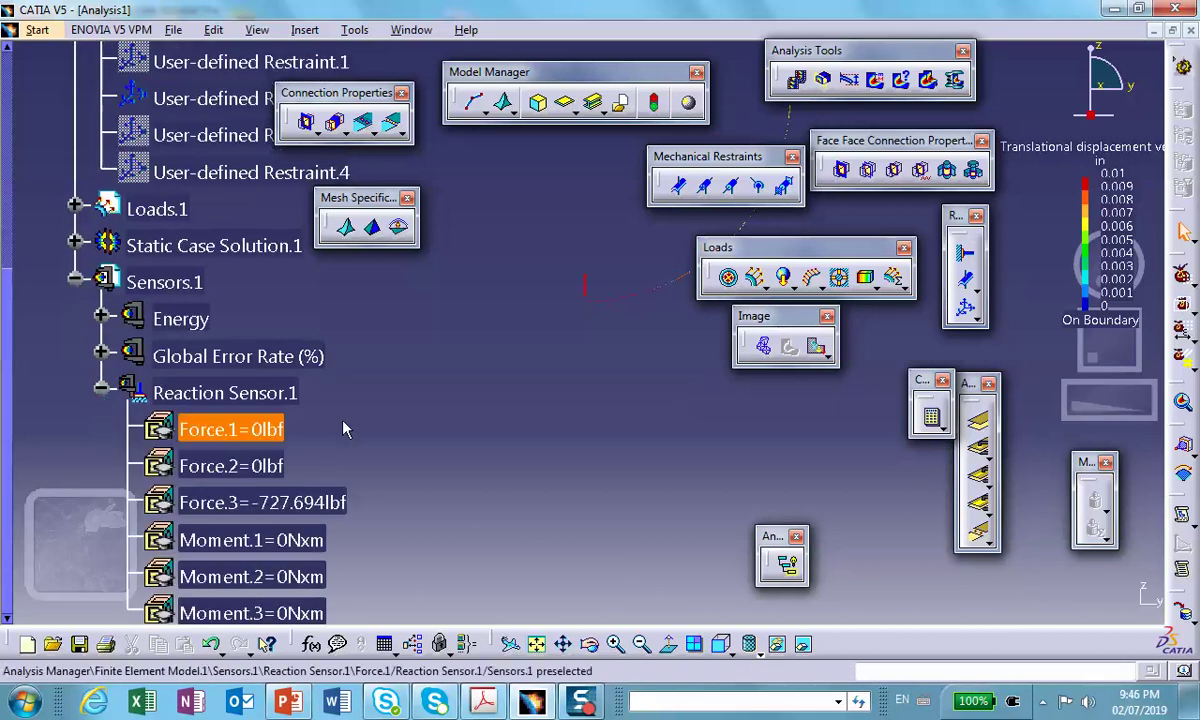
{"action": "scroll", "coordinate": [412, 429], "scroll_direction": "down", "scroll_amount": 3}
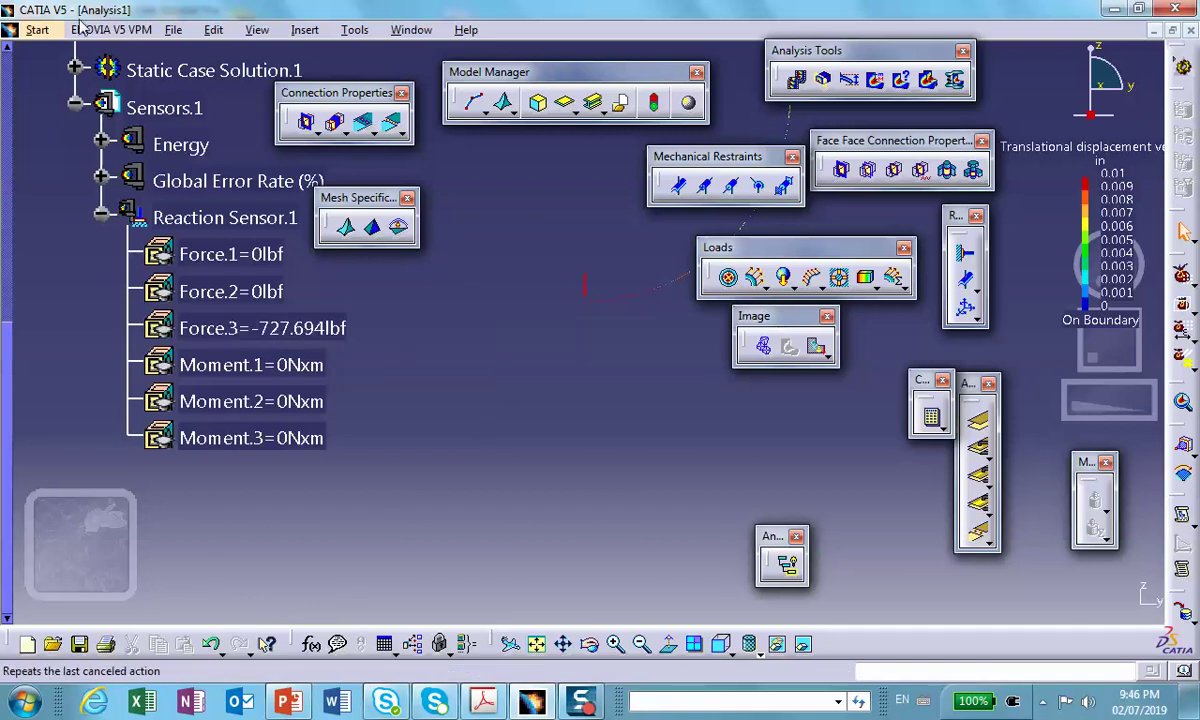
Save the analysis as Analysis1.CATAnalysis in the problem2 folder along with all modified documents through Save Management.
{"action": "left_click", "coordinate": [175, 32]}
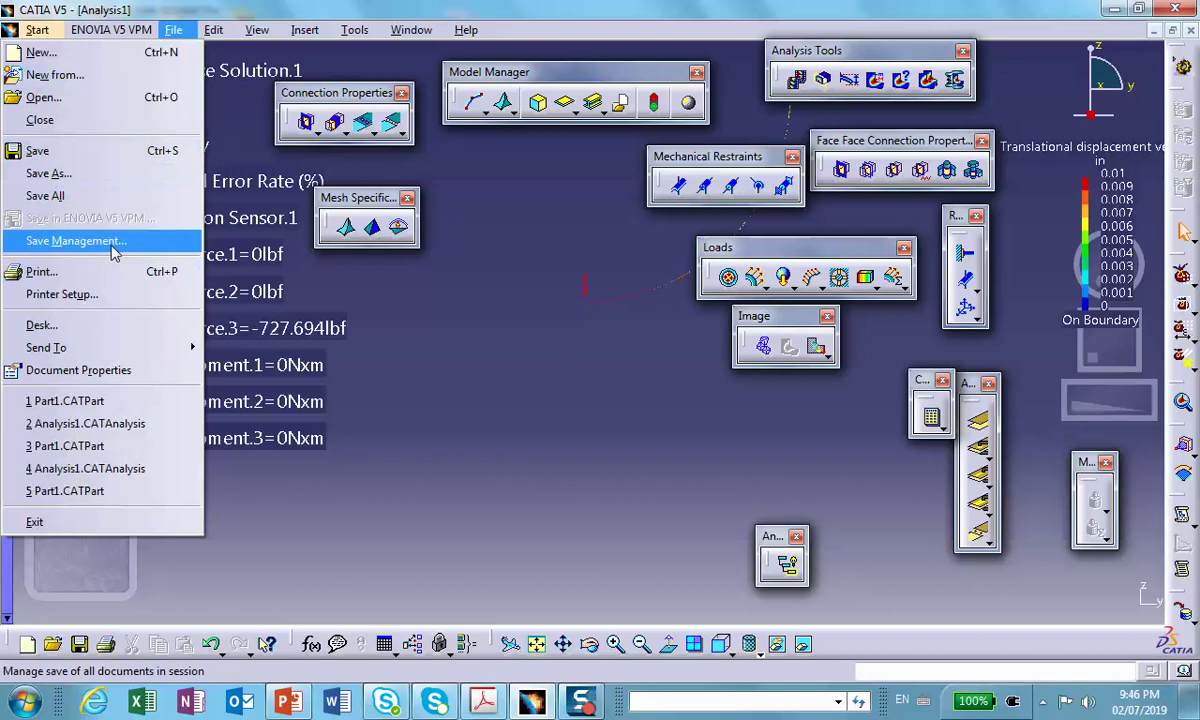
{"action": "left_click", "coordinate": [105, 242]}
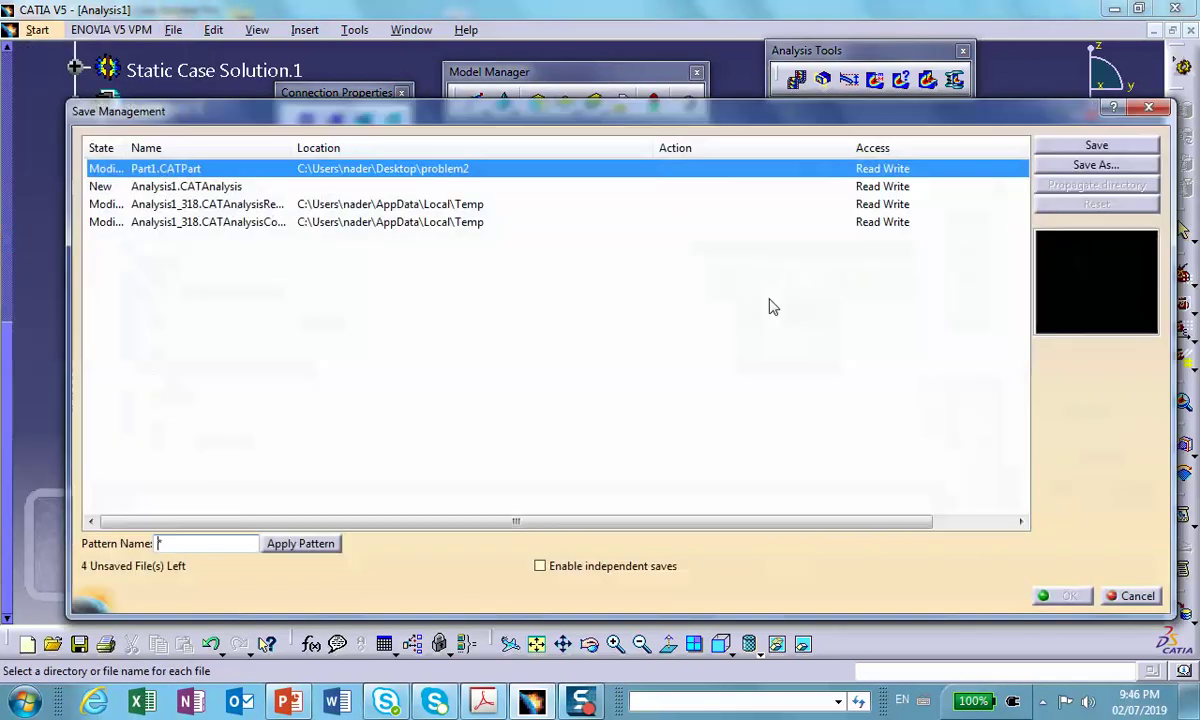
{"action": "left_click", "coordinate": [225, 187]}
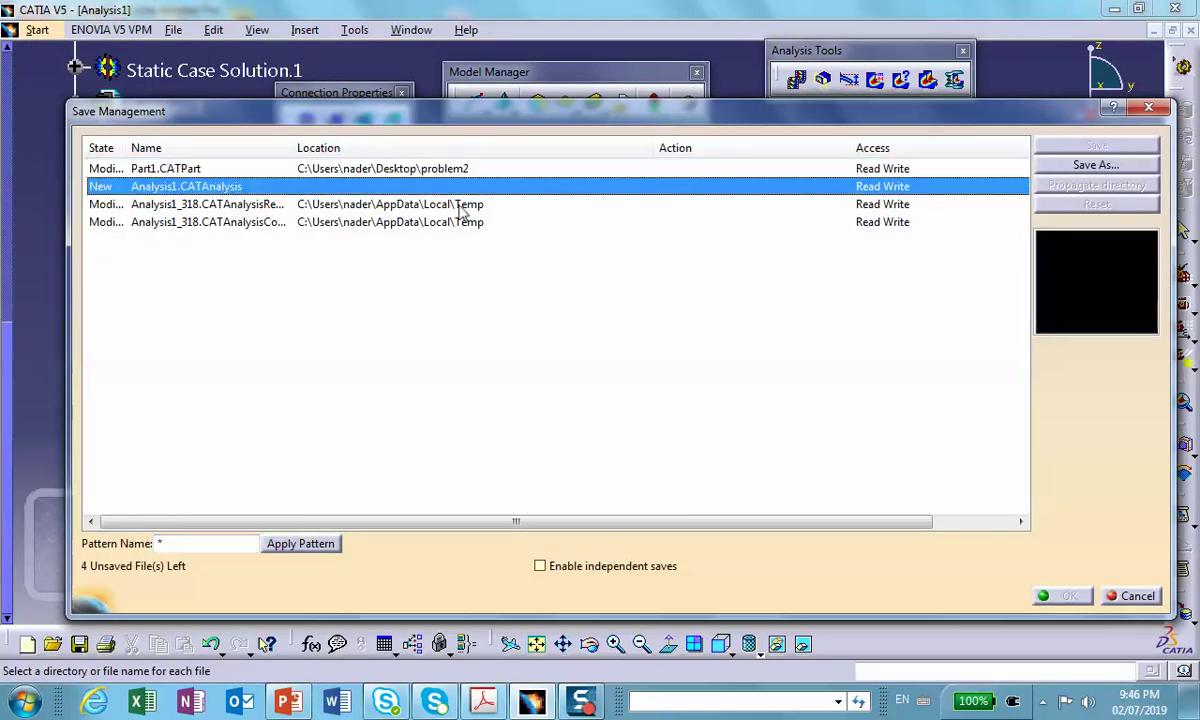
{"action": "left_click", "coordinate": [1096, 165]}
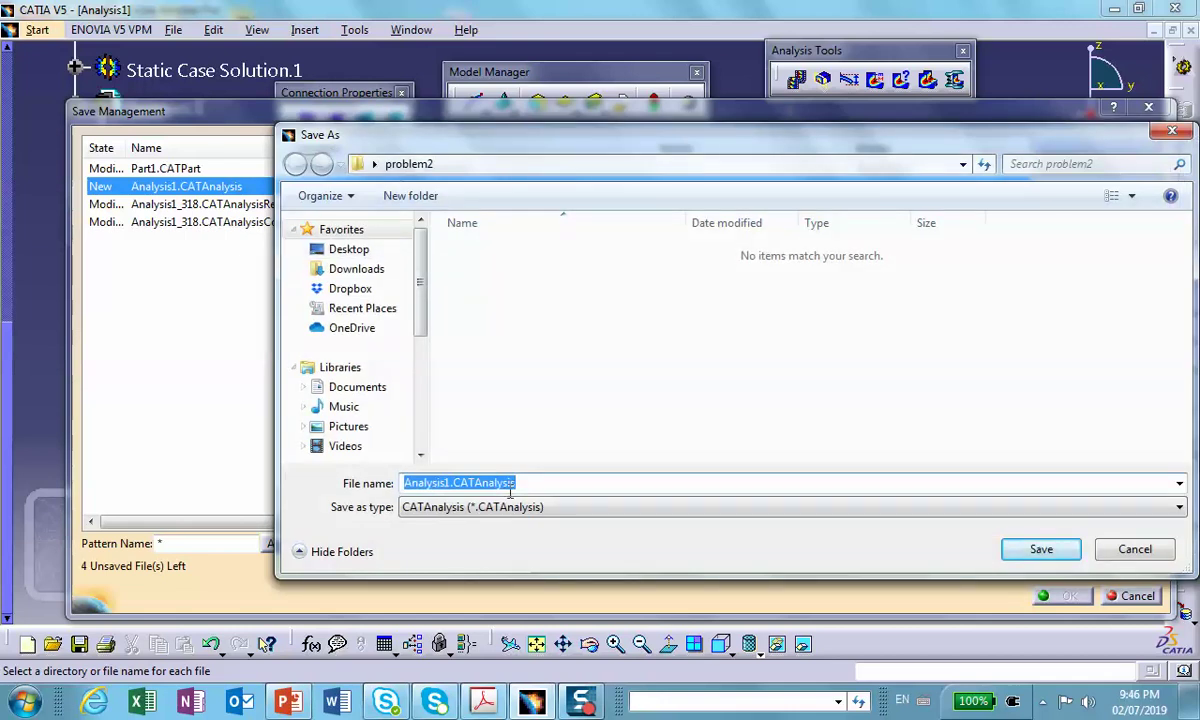
{"action": "left_click", "coordinate": [1040, 552]}
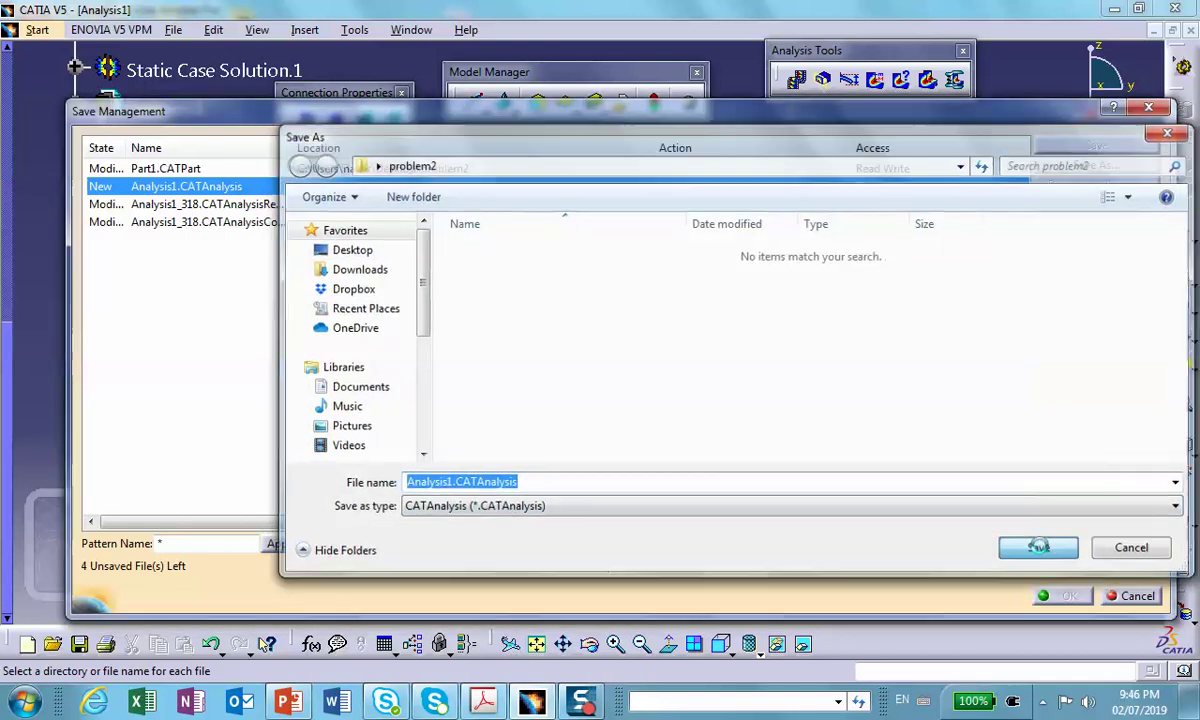
{"action": "left_click", "coordinate": [1065, 596]}
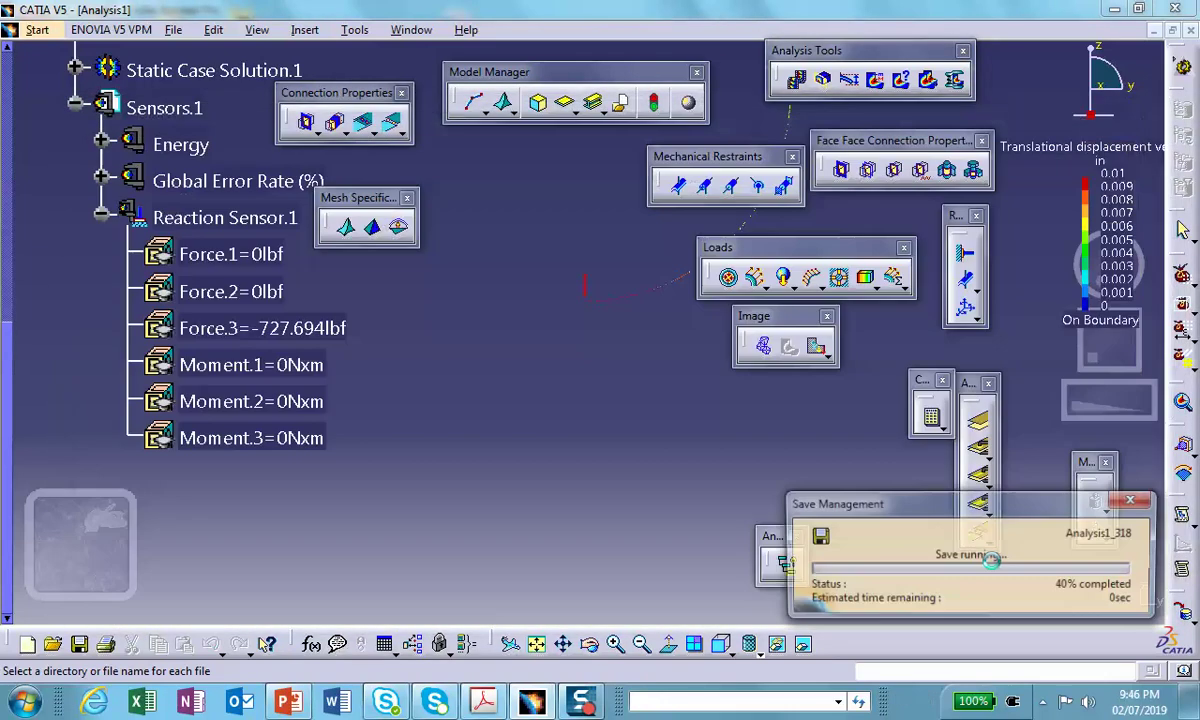